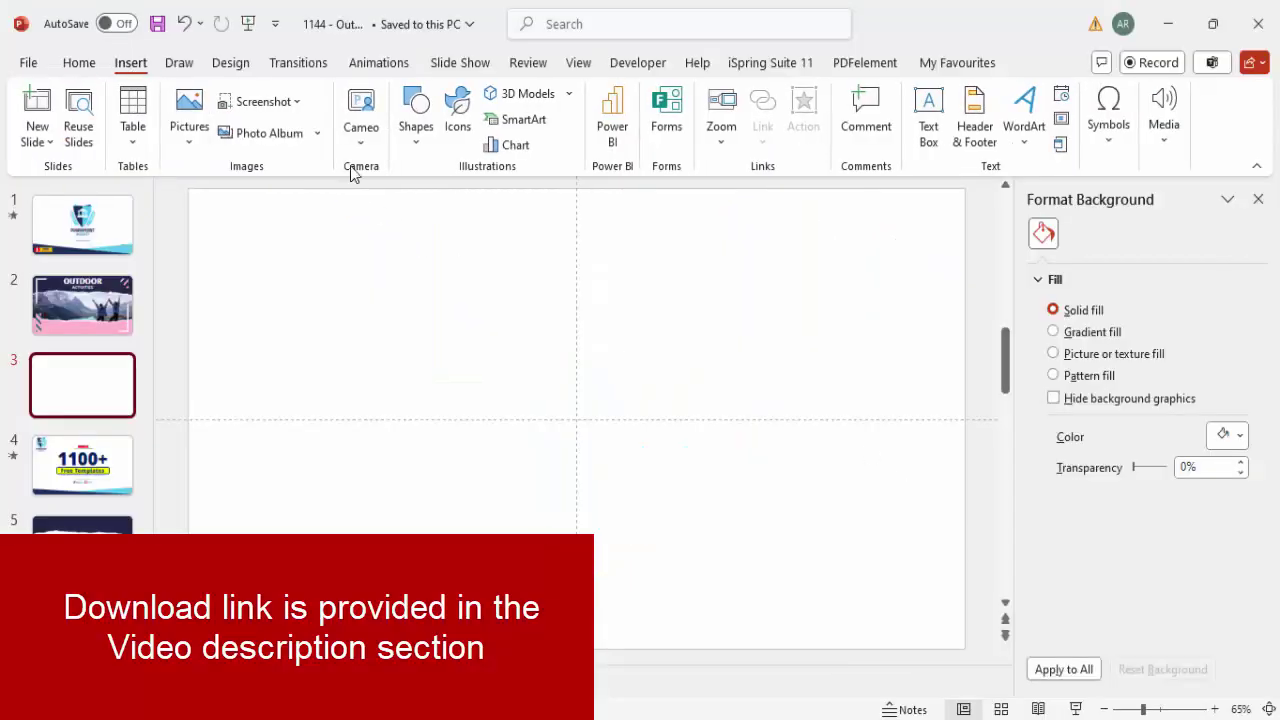
# - Scribble a closed freeform shape with a jagged lower edge across the top of slide 3
pyautogui.click(415, 125)
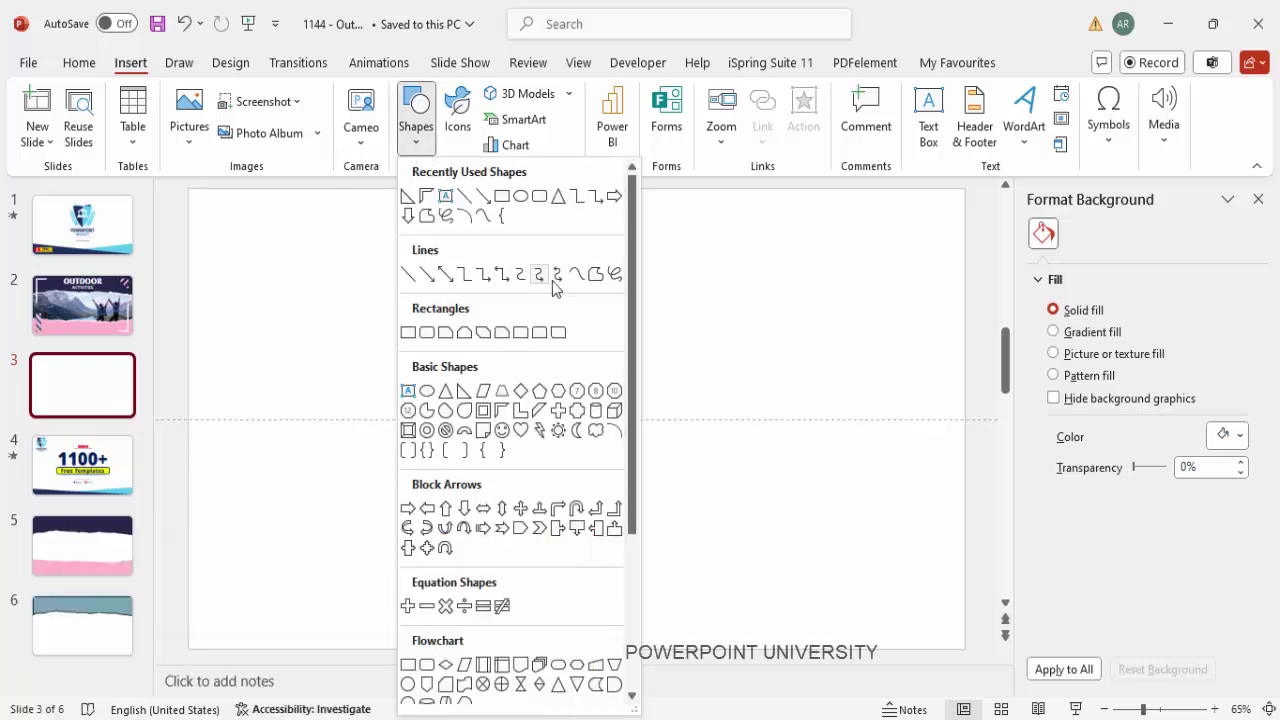
pyautogui.click(615, 273)
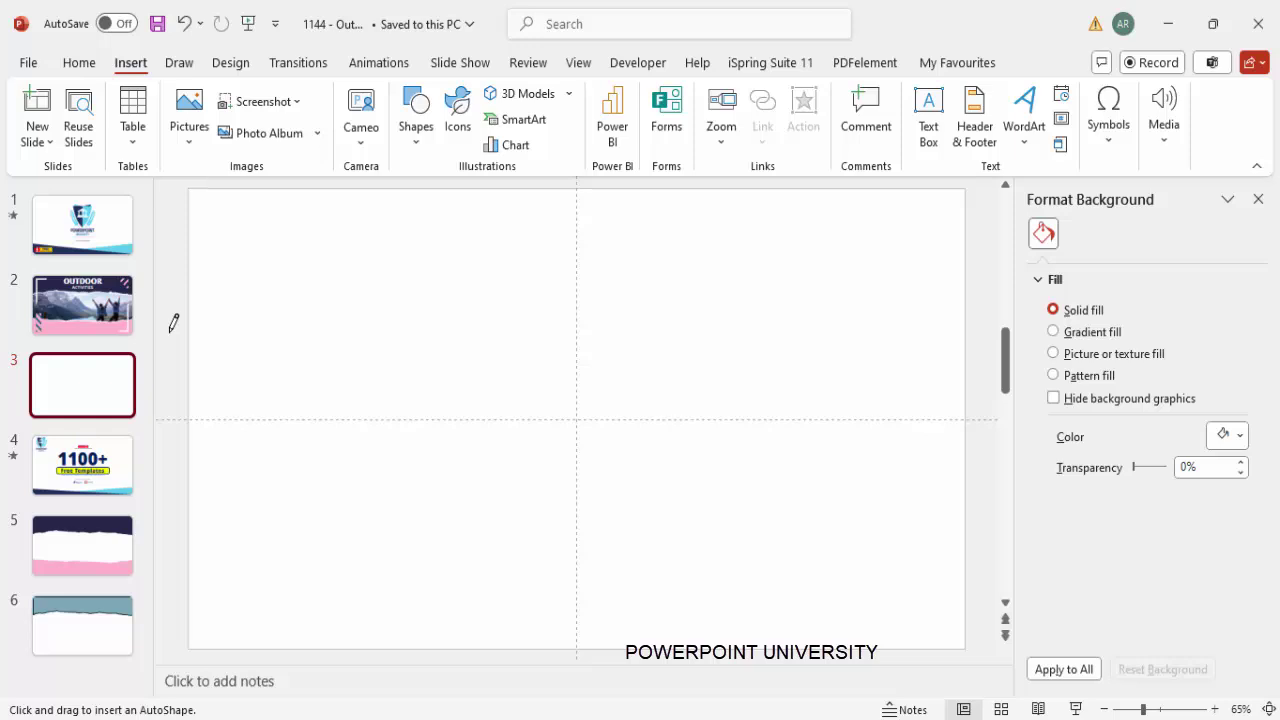
pyautogui.moveTo(171, 327); pyautogui.dragTo(208, 318)
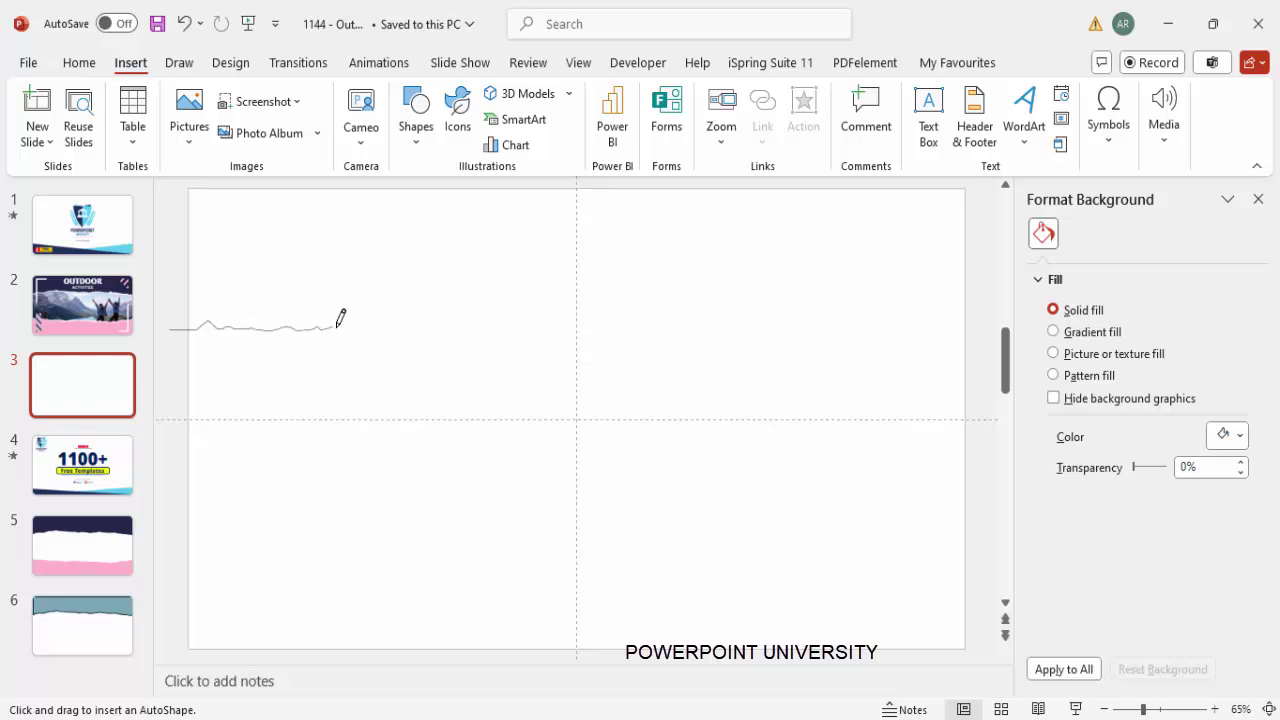
pyautogui.moveTo(388, 320); pyautogui.dragTo(519, 328)
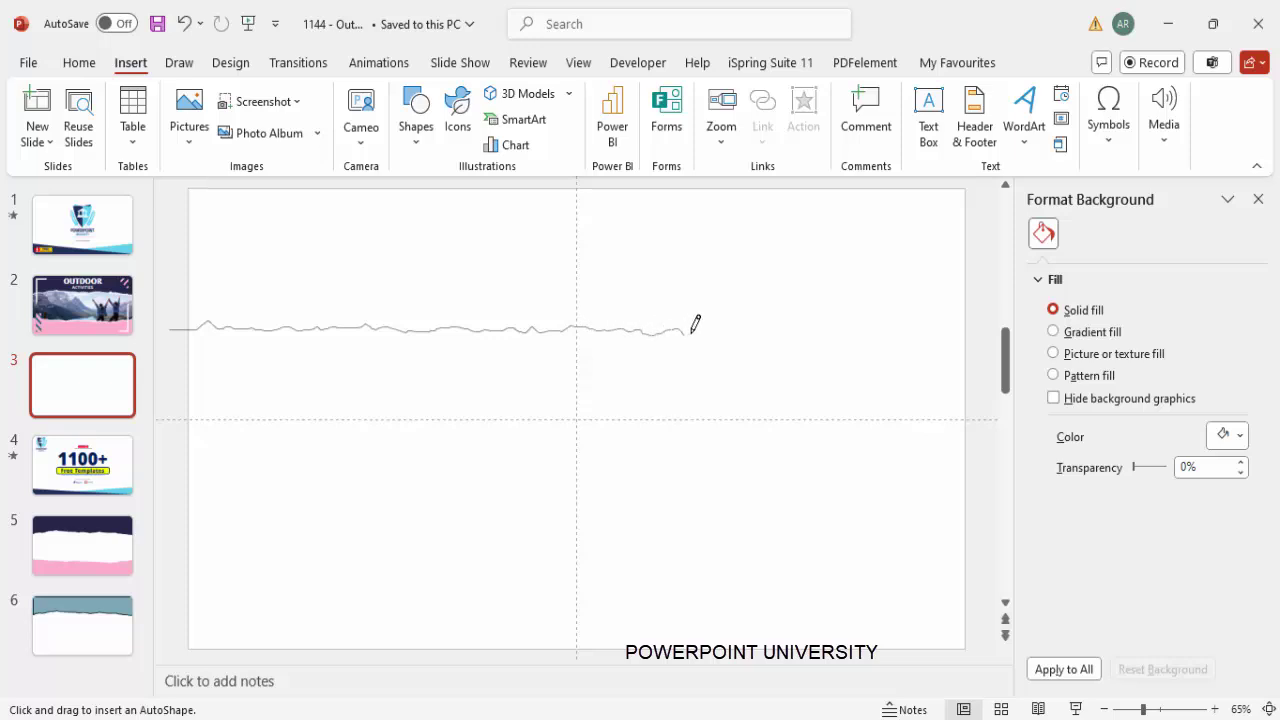
pyautogui.moveTo(729, 334); pyautogui.dragTo(966, 339)
pyautogui.moveTo(989, 242)
pyautogui.mouseDown()
pyautogui.moveTo(991, 192)
pyautogui.moveTo(857, 172)
pyautogui.mouseUp()
pyautogui.moveTo(690, 174); pyautogui.dragTo(561, 176)
pyautogui.moveTo(475, 178); pyautogui.dragTo(320, 178)
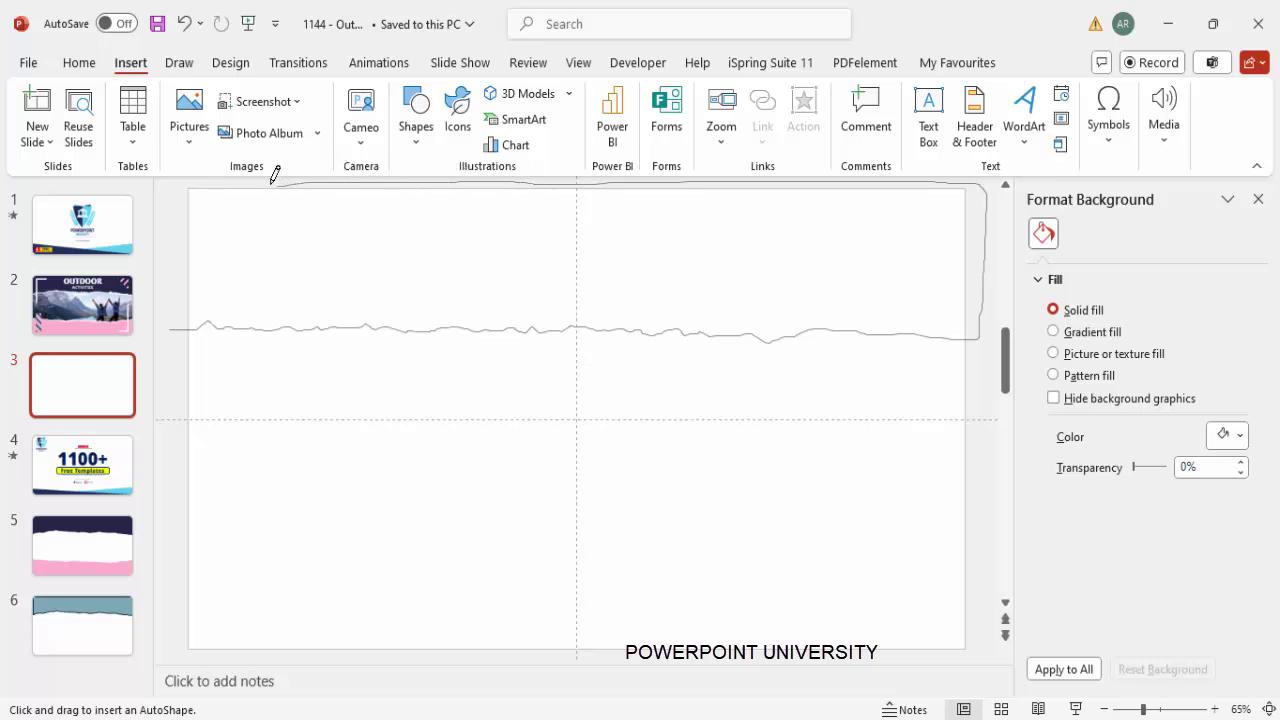
pyautogui.moveTo(183, 193); pyautogui.dragTo(176, 254)
pyautogui.moveTo(175, 318); pyautogui.dragTo(171, 327)
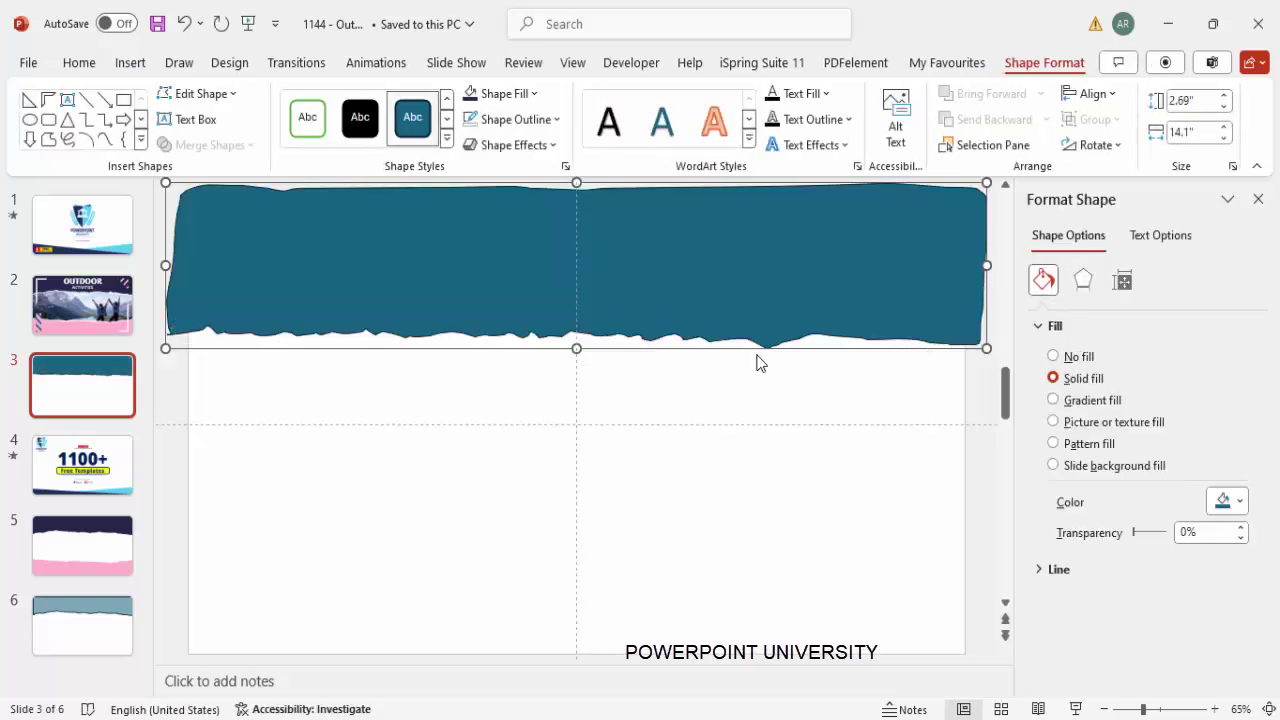
# - Remove the torn shape's outline and fill it dark indigo
pyautogui.click(518, 120)
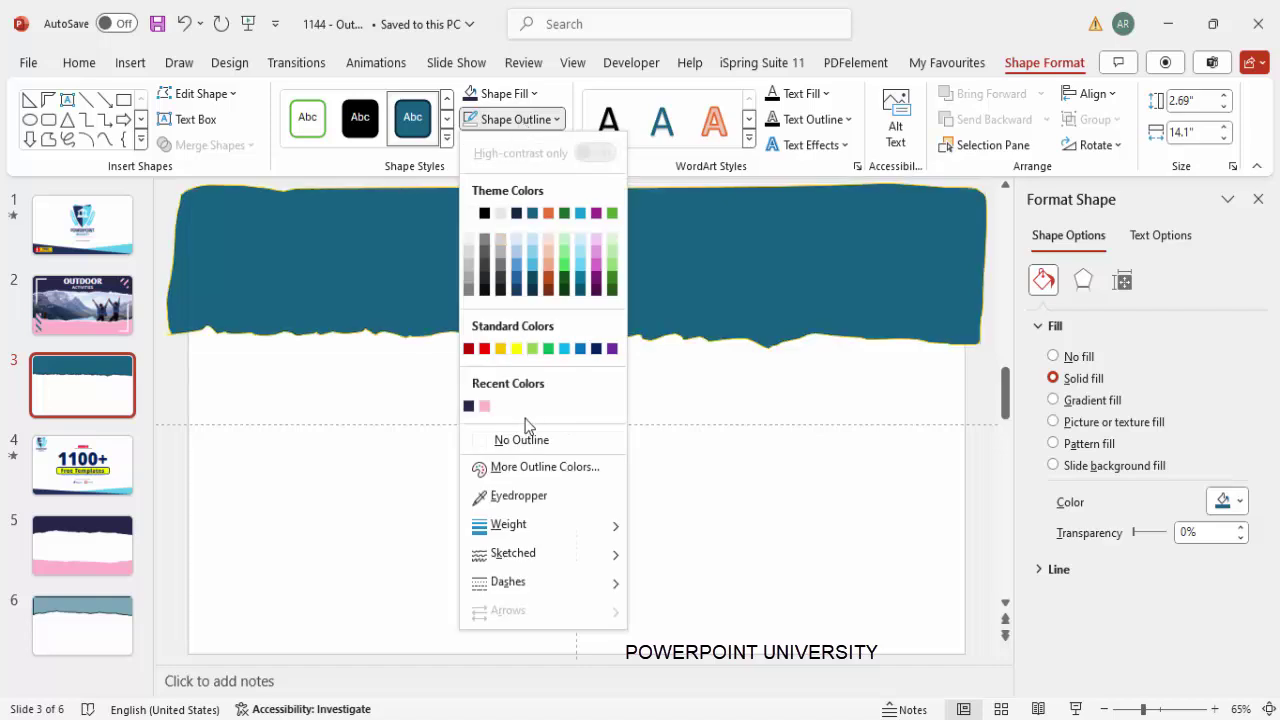
pyautogui.click(523, 440)
pyautogui.click(496, 96)
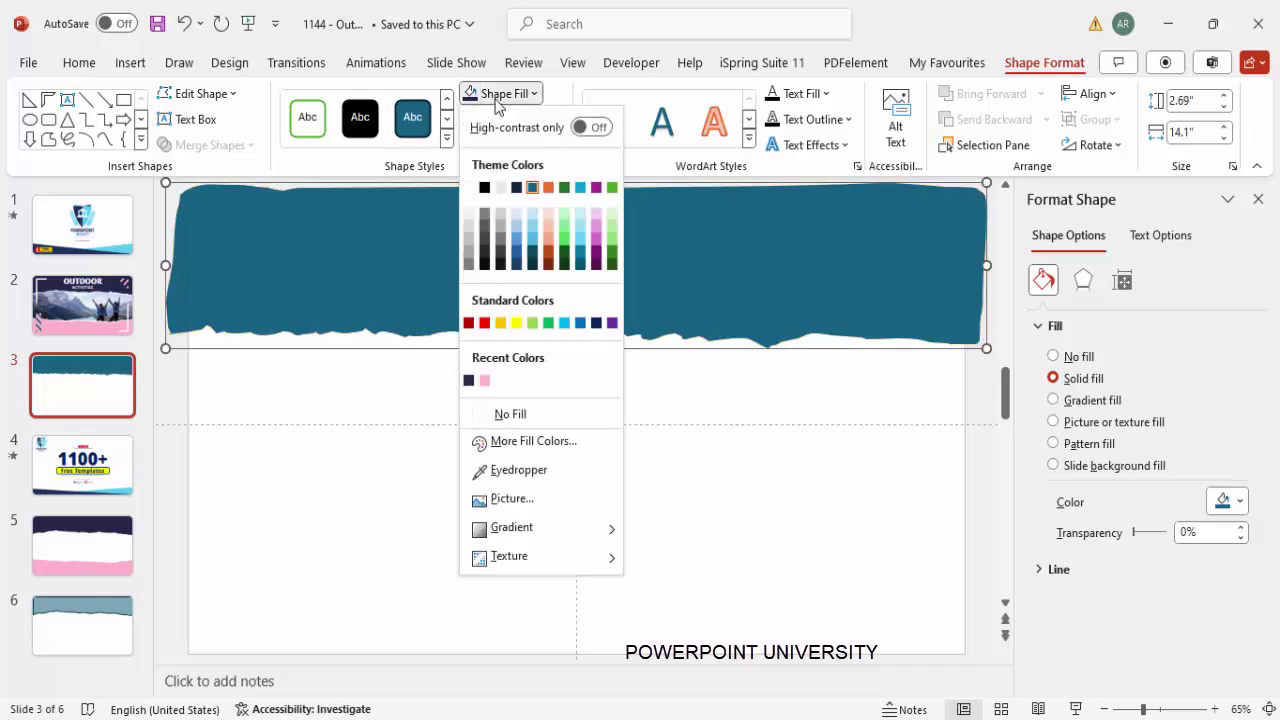
pyautogui.click(469, 381)
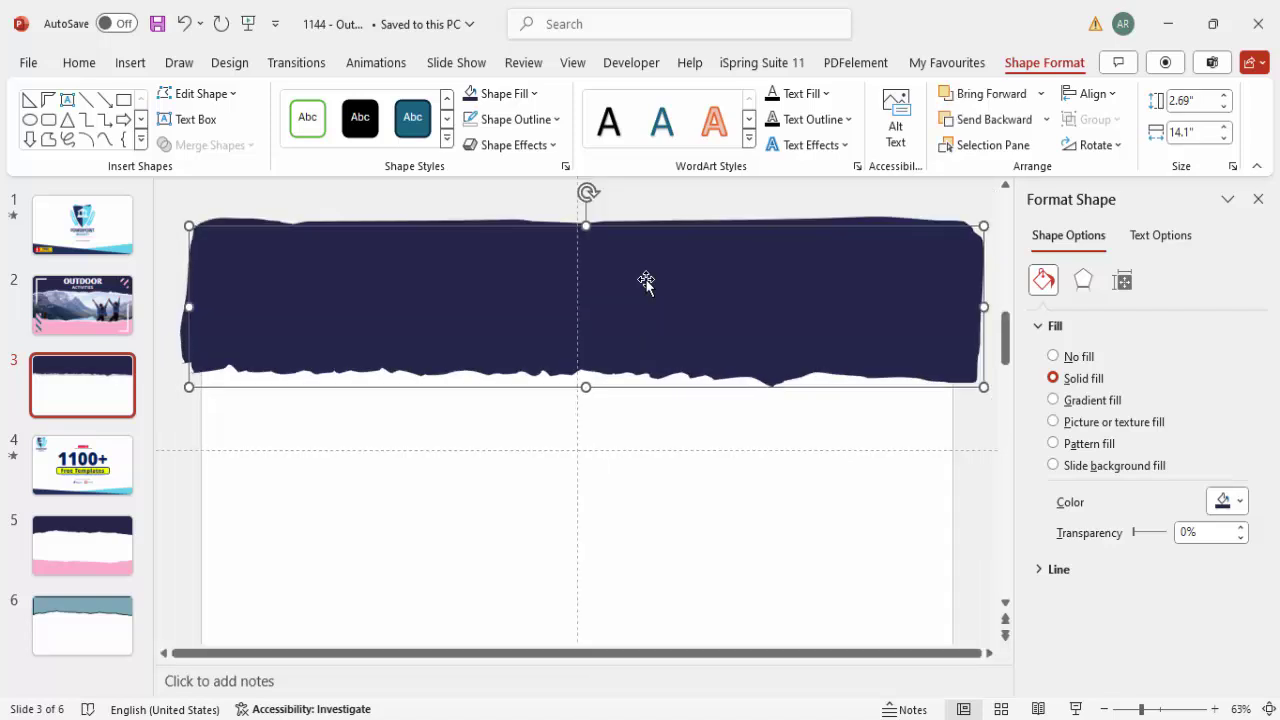
# - Duplicate the shape, flip it vertically and horizontally, and move it to the slide bottom
pyautogui.moveTo(646, 284); pyautogui.dragTo(634, 471)
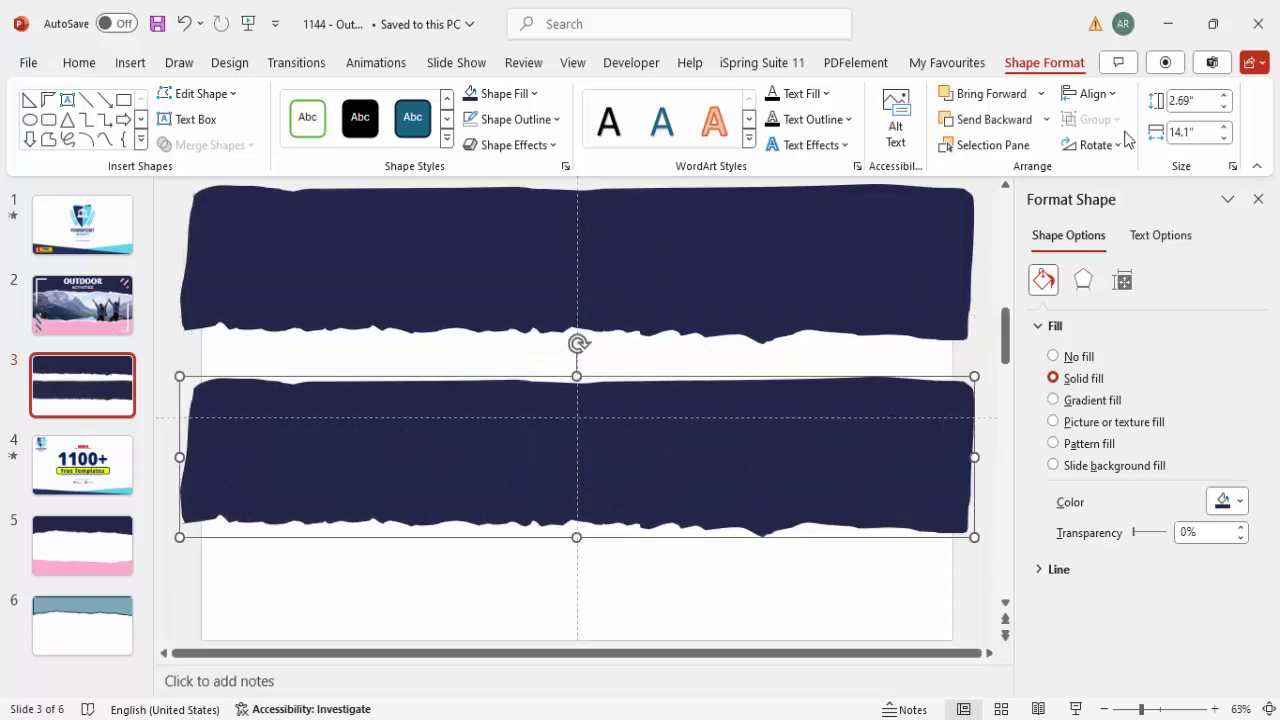
pyautogui.click(1095, 145)
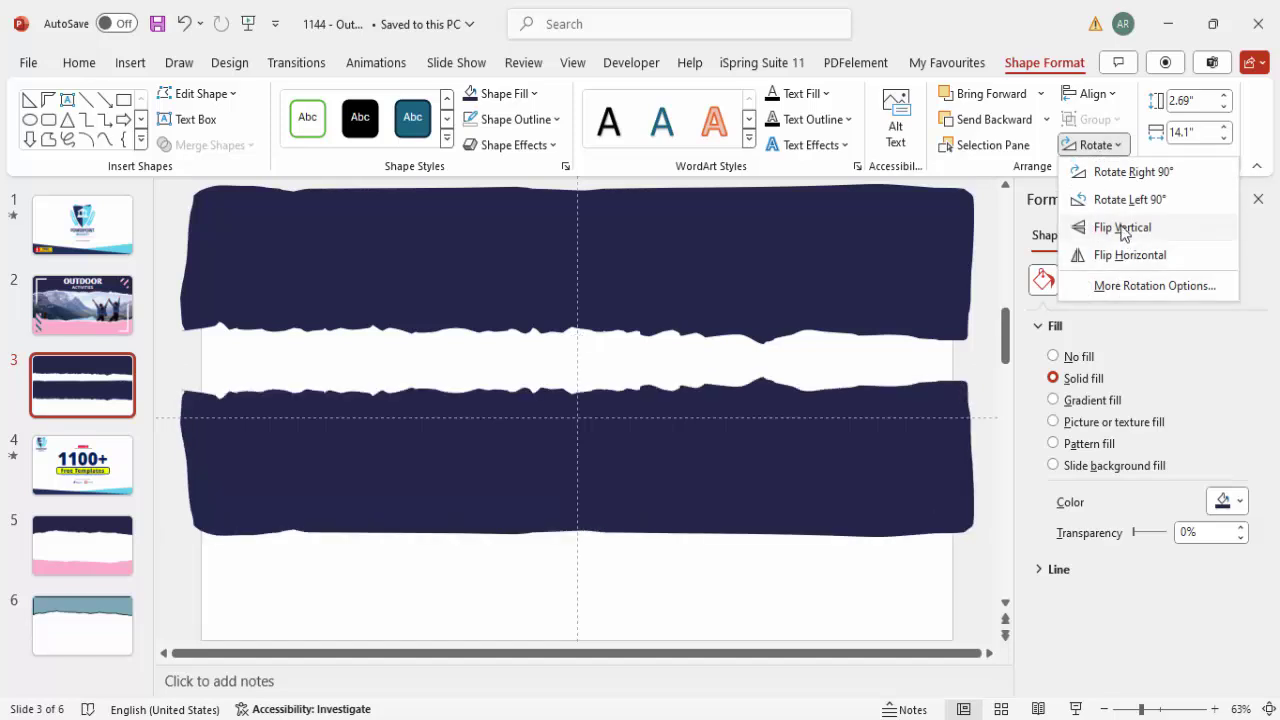
pyautogui.click(1123, 228)
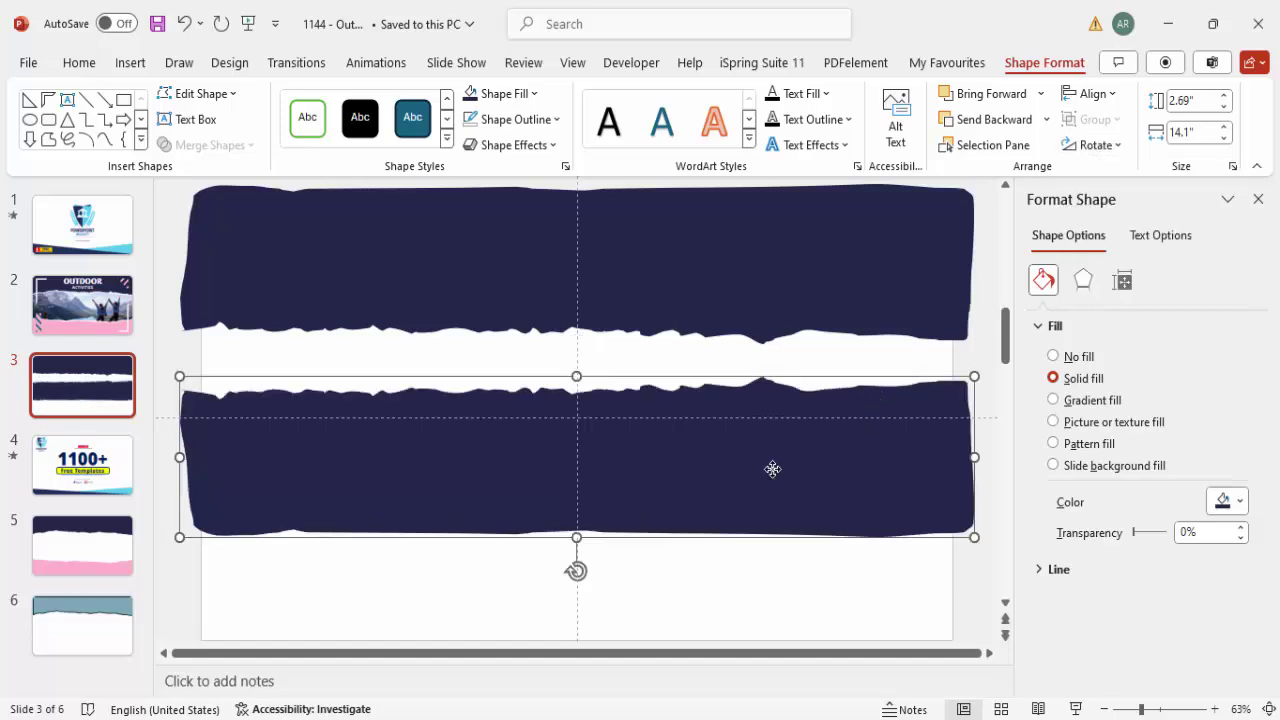
pyautogui.click(1112, 145)
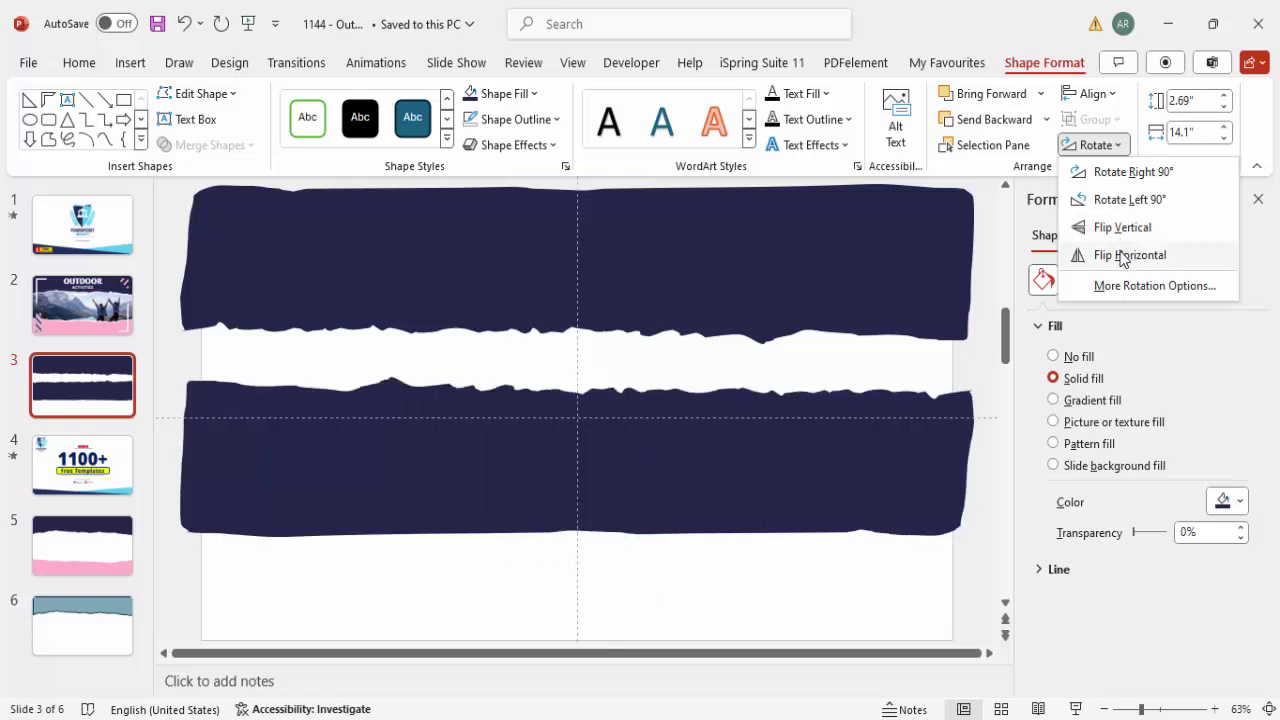
pyautogui.click(1121, 256)
pyautogui.moveTo(751, 463); pyautogui.dragTo(772, 558)
pyautogui.scroll(-1, 1071, 703)
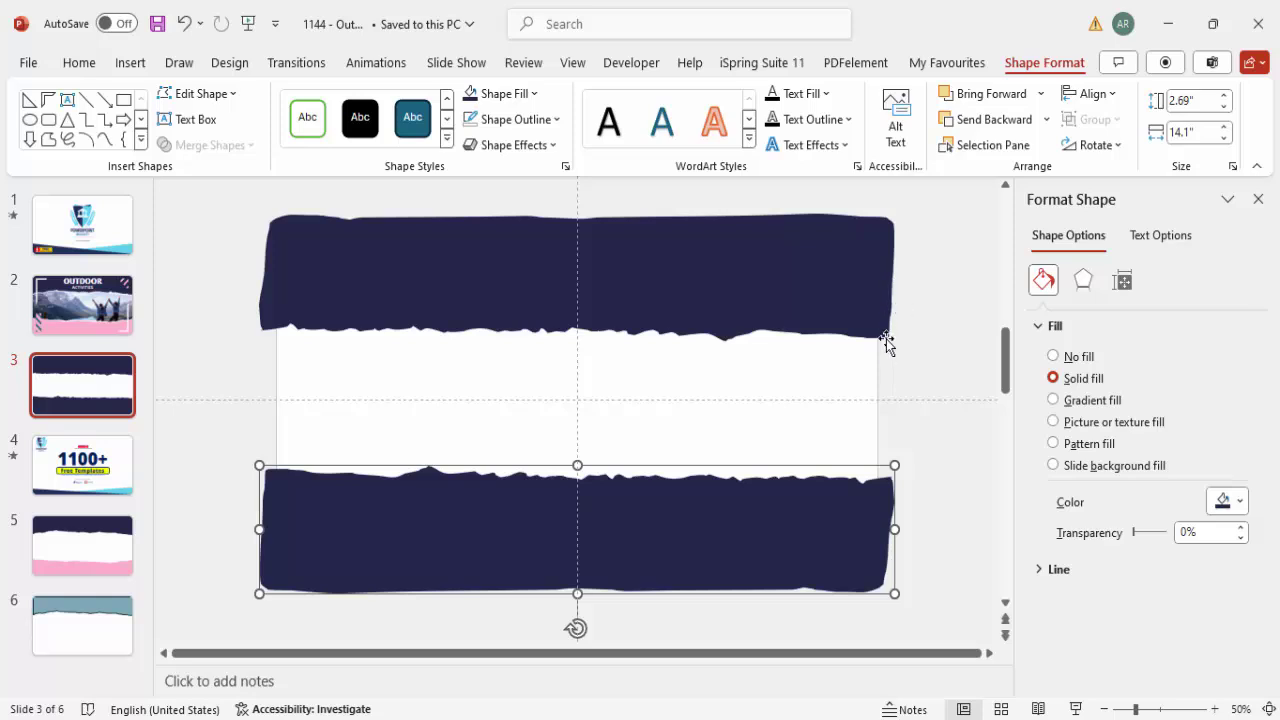
pyautogui.click(132, 63)
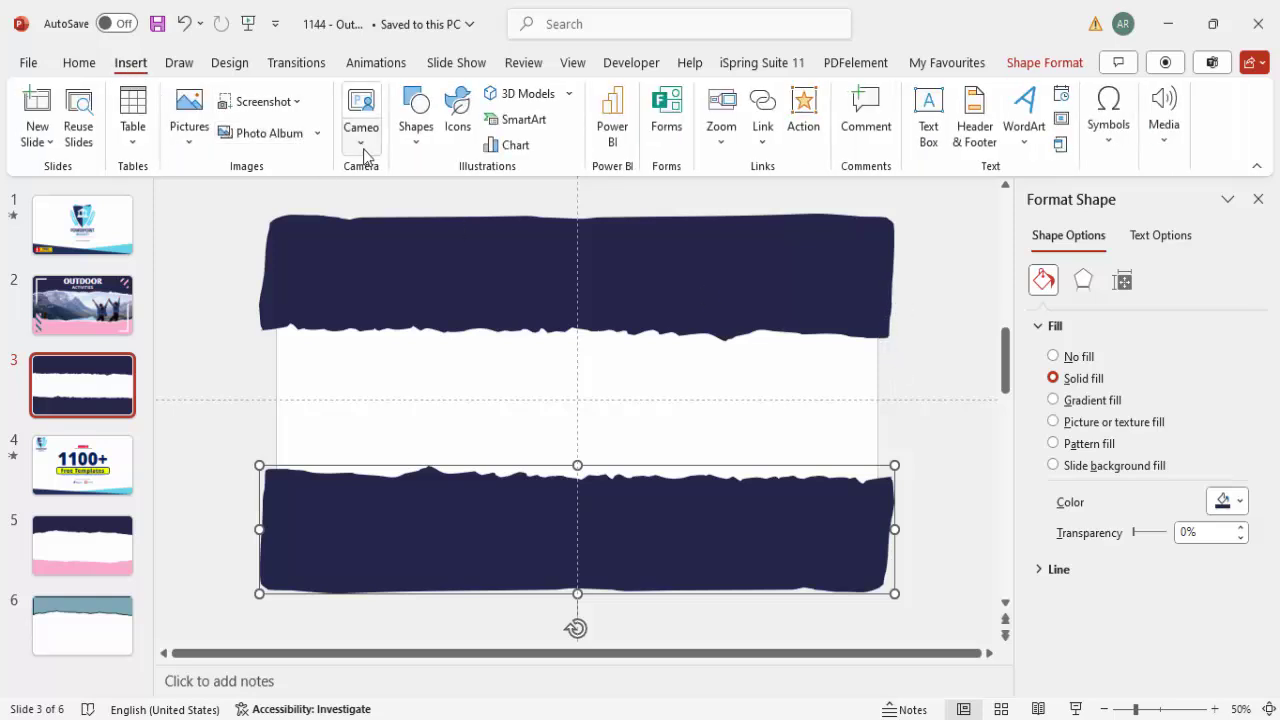
# - Draw a rectangle over the right-edge overhang and subtract it from the top torn shape
pyautogui.click(416, 130)
pyautogui.click(408, 332)
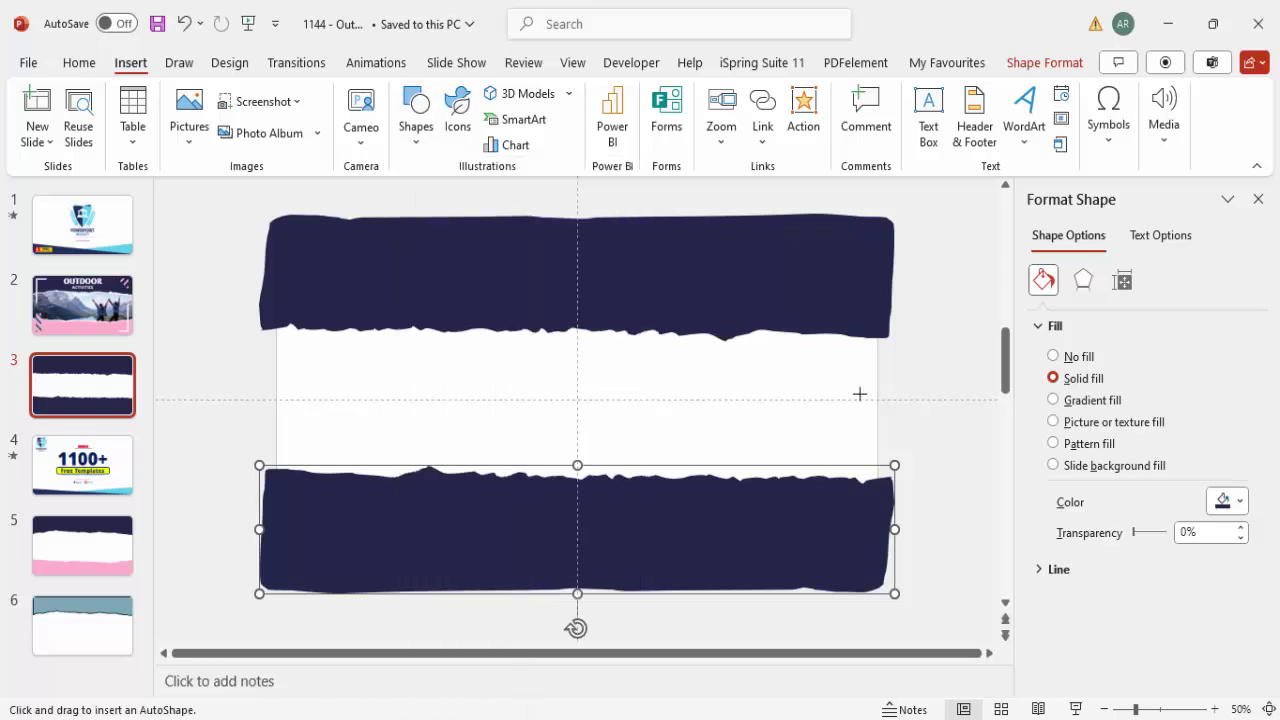
pyautogui.moveTo(912, 399)
pyautogui.mouseDown()
pyautogui.moveTo(872, 245)
pyautogui.moveTo(881, 173)
pyautogui.mouseUp()
pyautogui.click(793, 282)
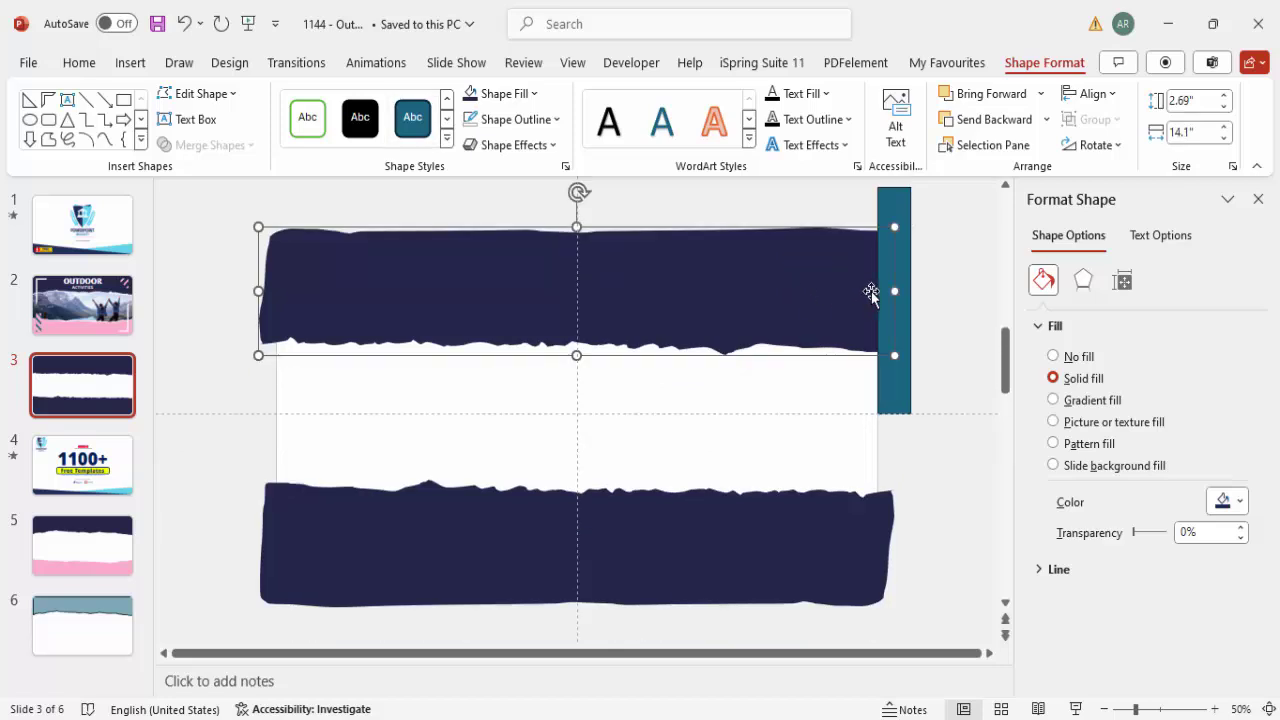
pyautogui.keyDown('shift'); pyautogui.click(902, 205); pyautogui.keyUp('shift')
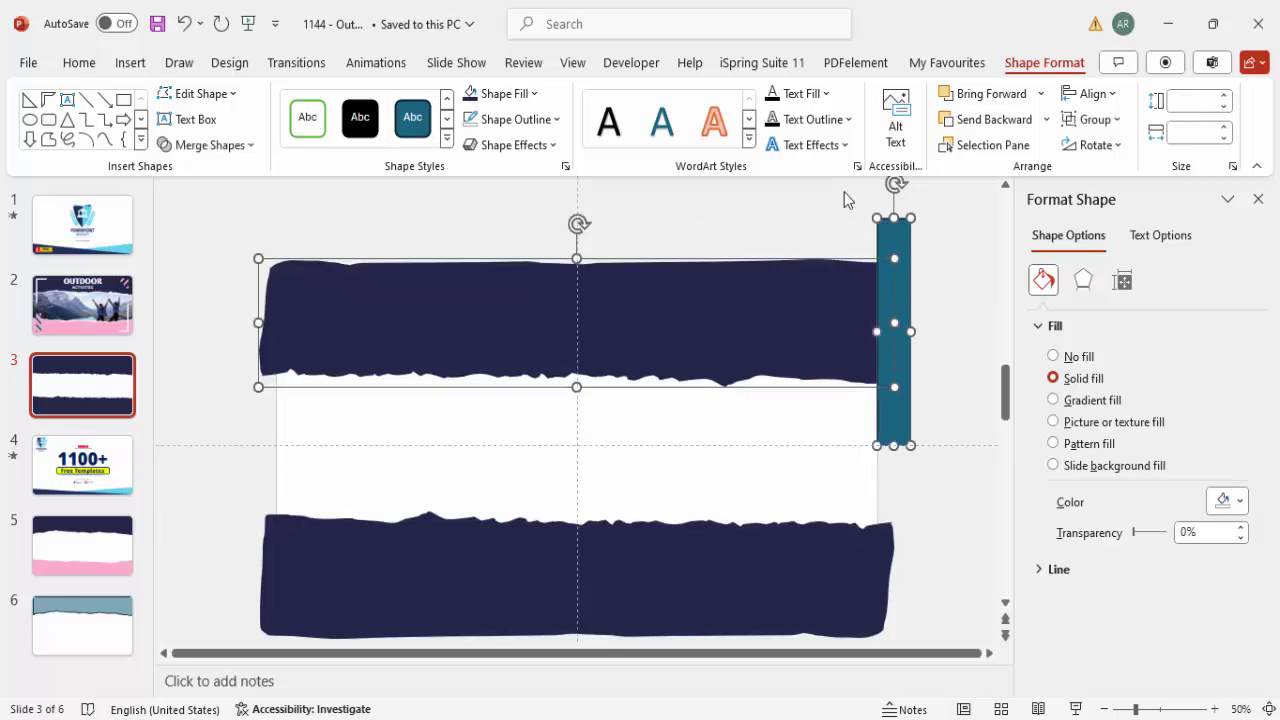
pyautogui.click(208, 145)
pyautogui.click(210, 284)
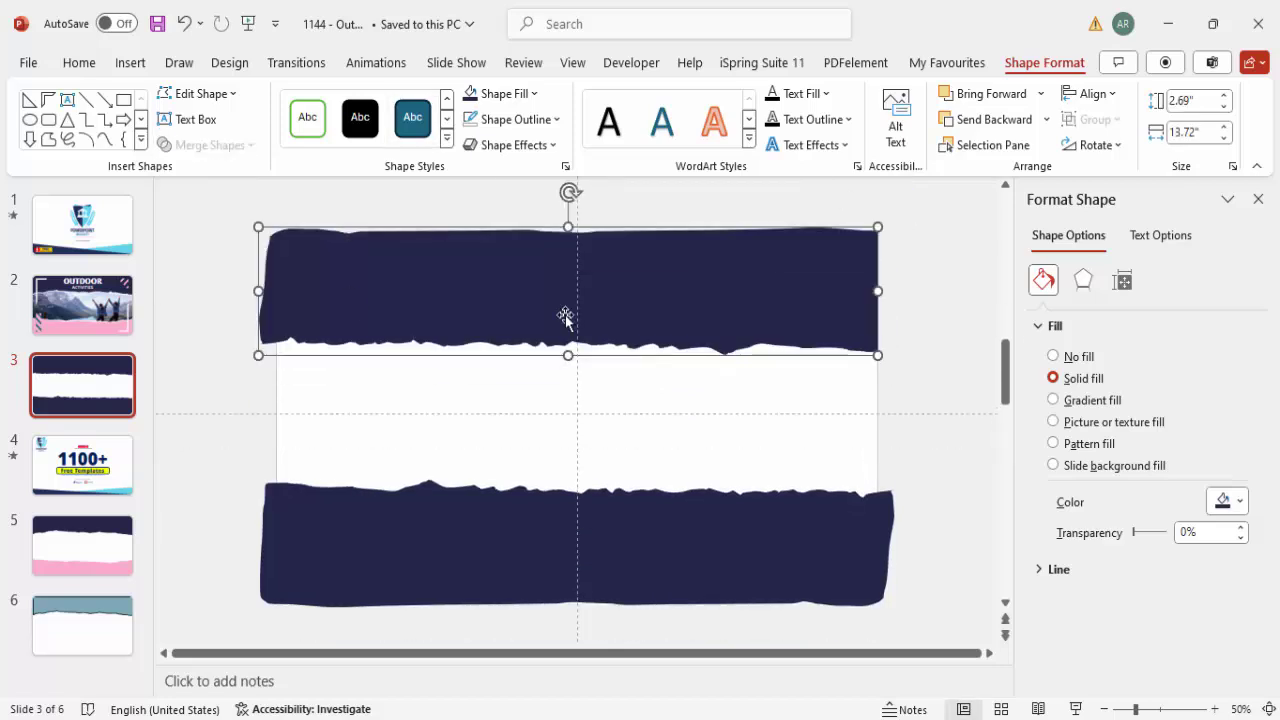
pyautogui.click(900, 364)
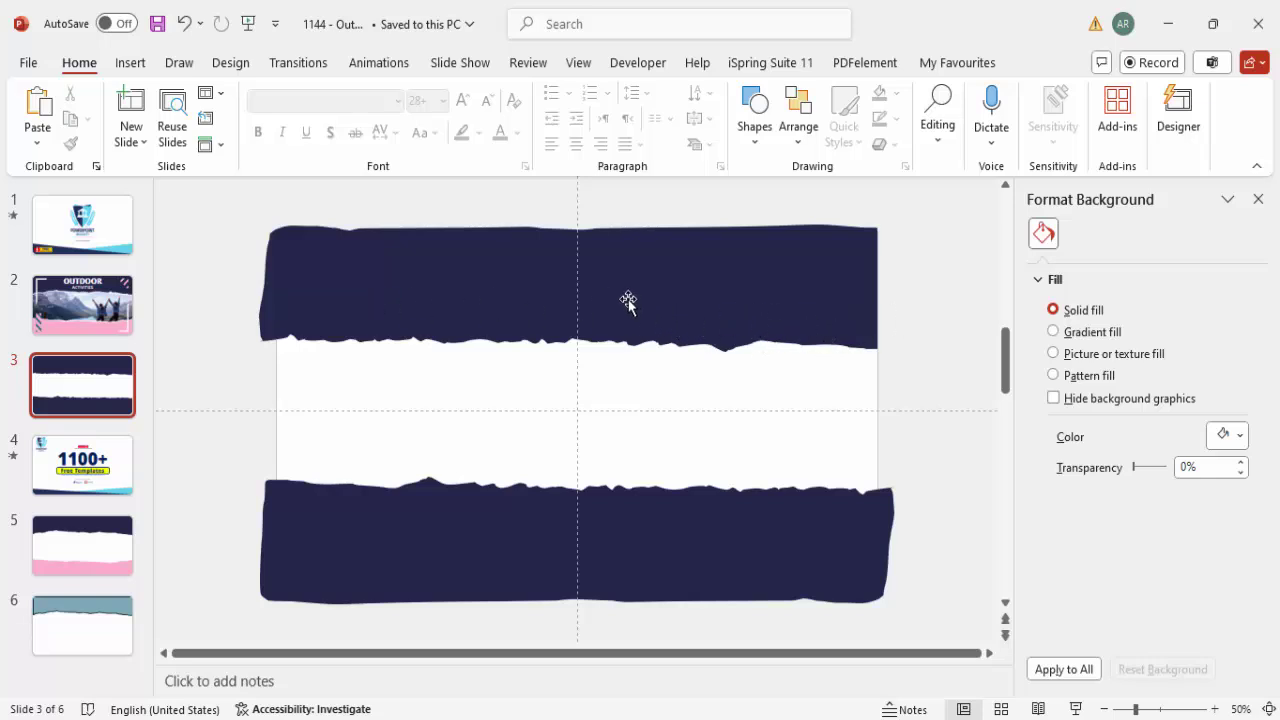
# - Fill the bottom torn shape pink
pyautogui.doubleClick(550, 570)
pyautogui.click(500, 93)
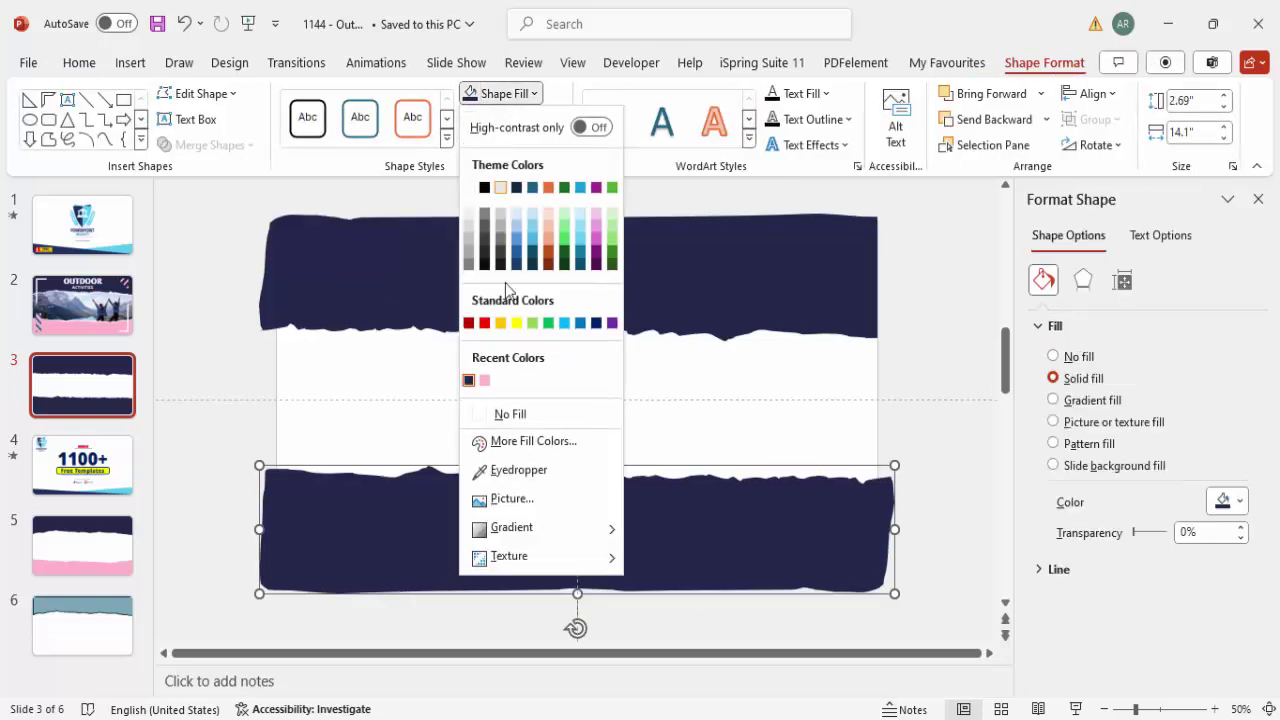
pyautogui.click(485, 381)
pyautogui.click(577, 477)
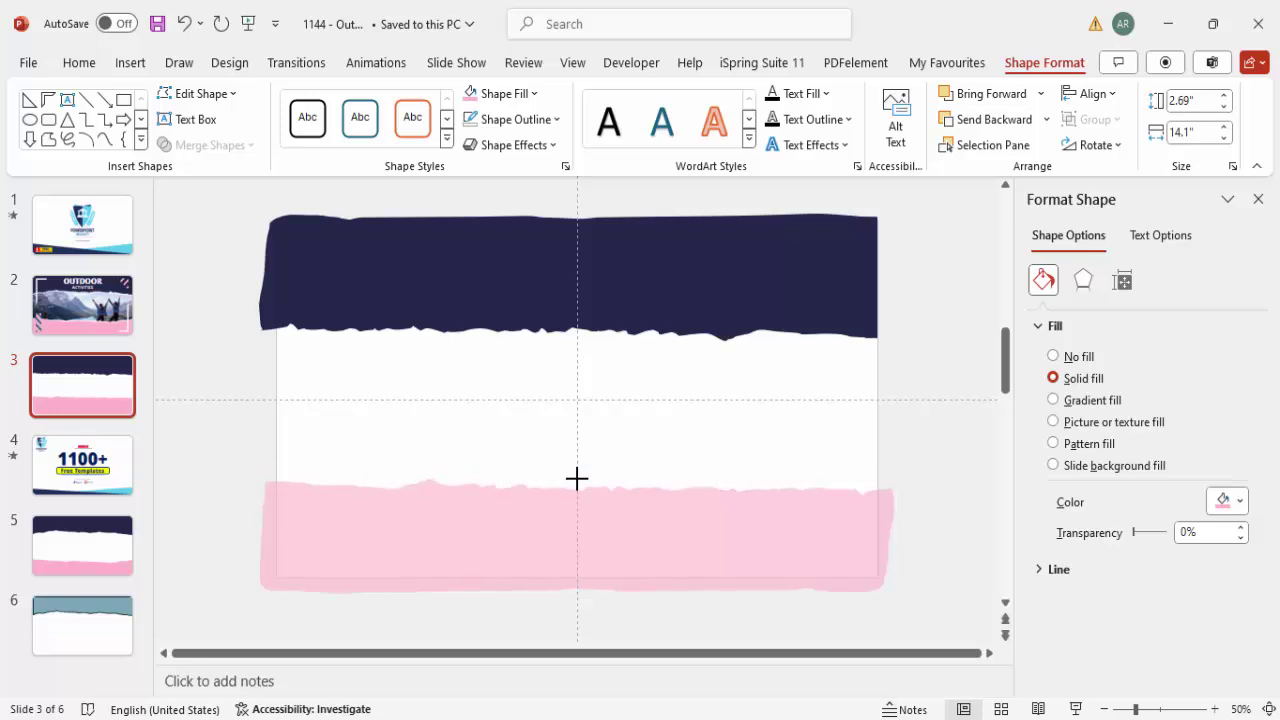
pyautogui.moveTo(577, 478); pyautogui.dragTo(578, 479)
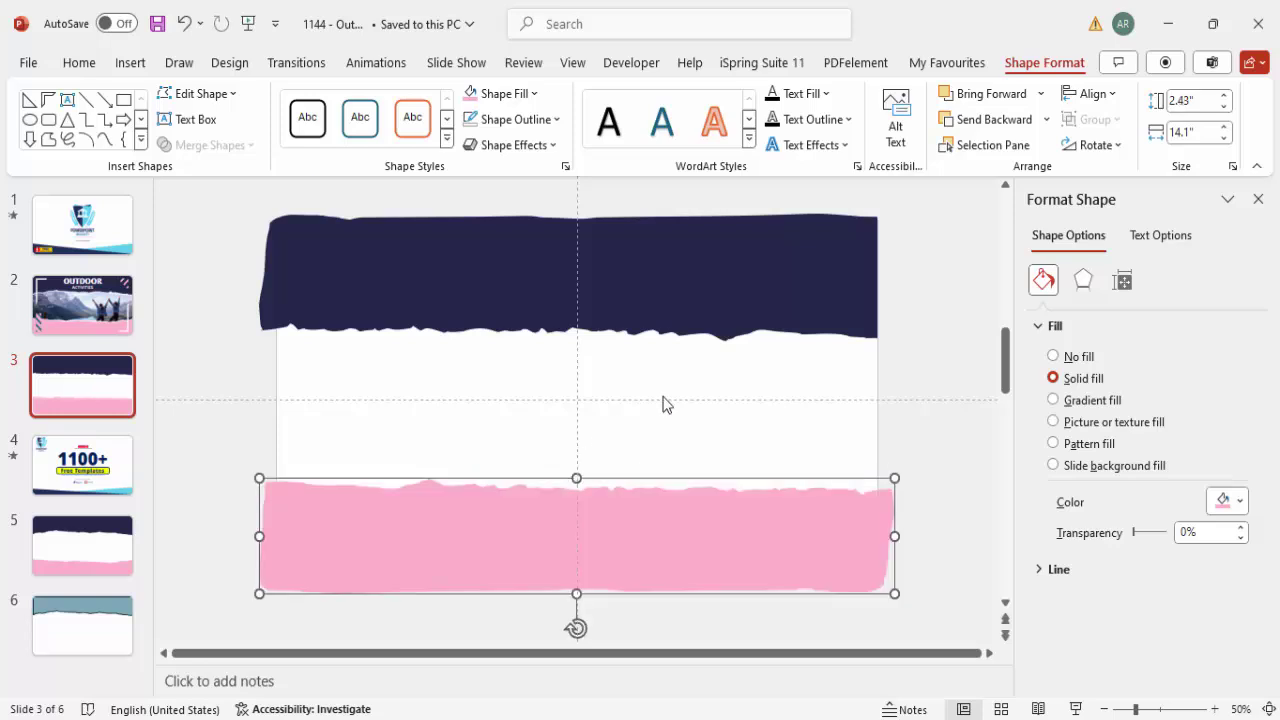
# - Use Edit Points to reshape the jagged bottom edge of the top navy shape
pyautogui.click(803, 306)
pyautogui.rightClick(687, 297)
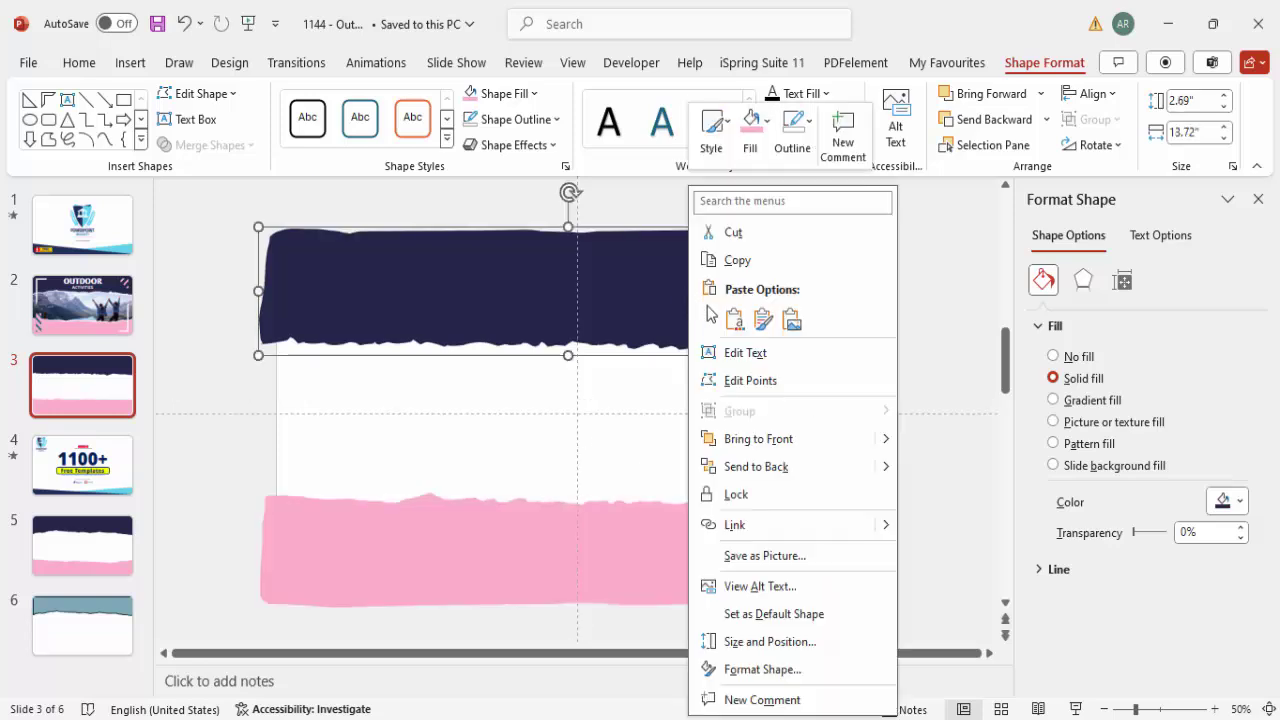
pyautogui.click(783, 378)
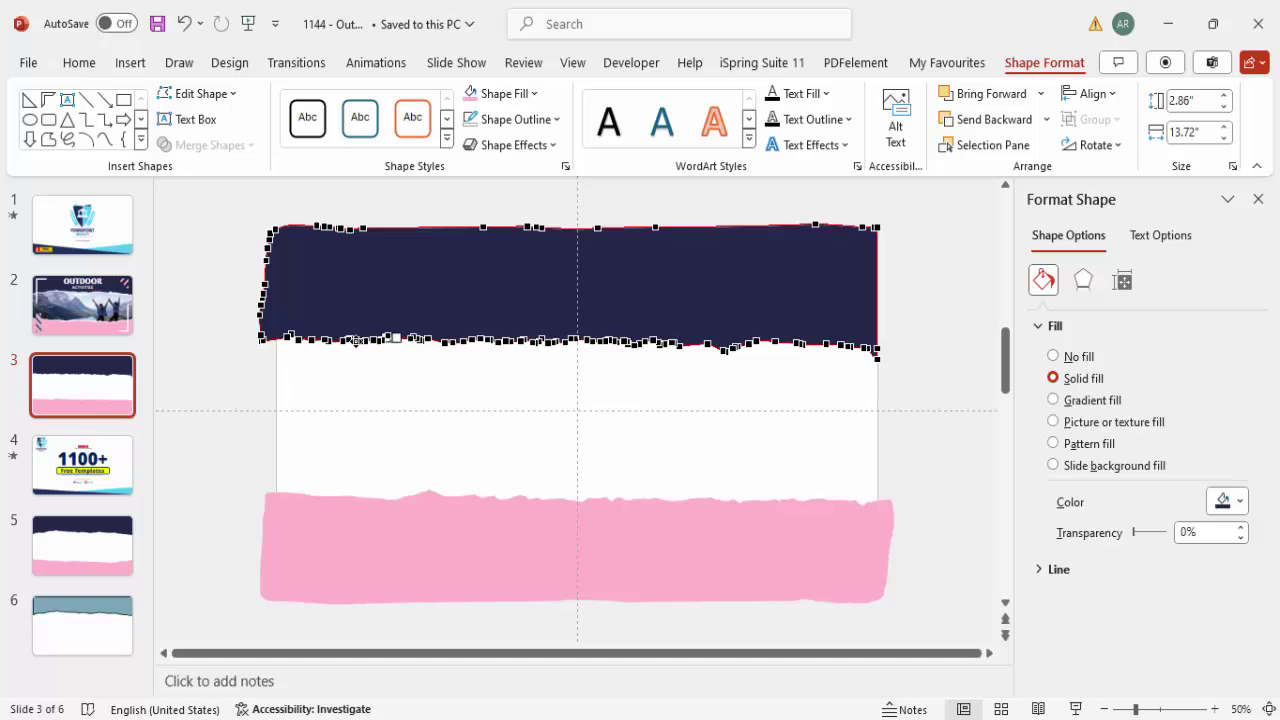
pyautogui.click(450, 339)
pyautogui.click(680, 381)
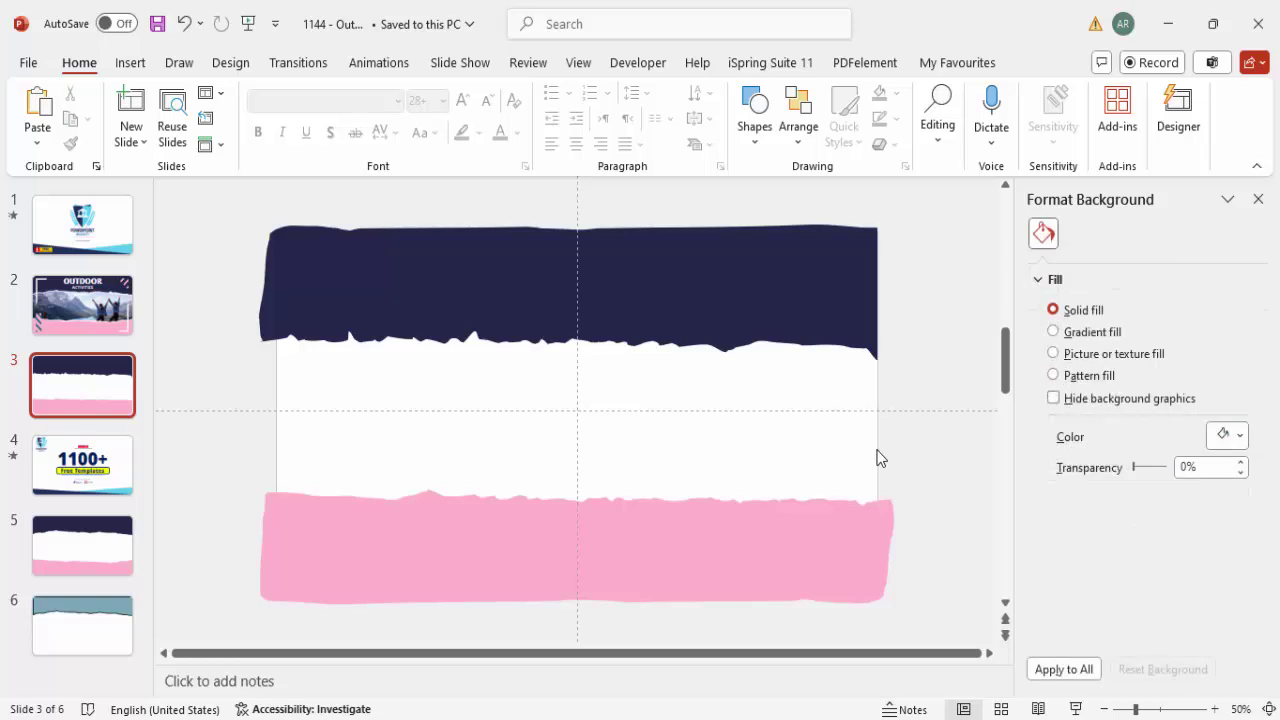
# - Draw a rectangle covering the slide's white middle area
pyautogui.click(130, 62)
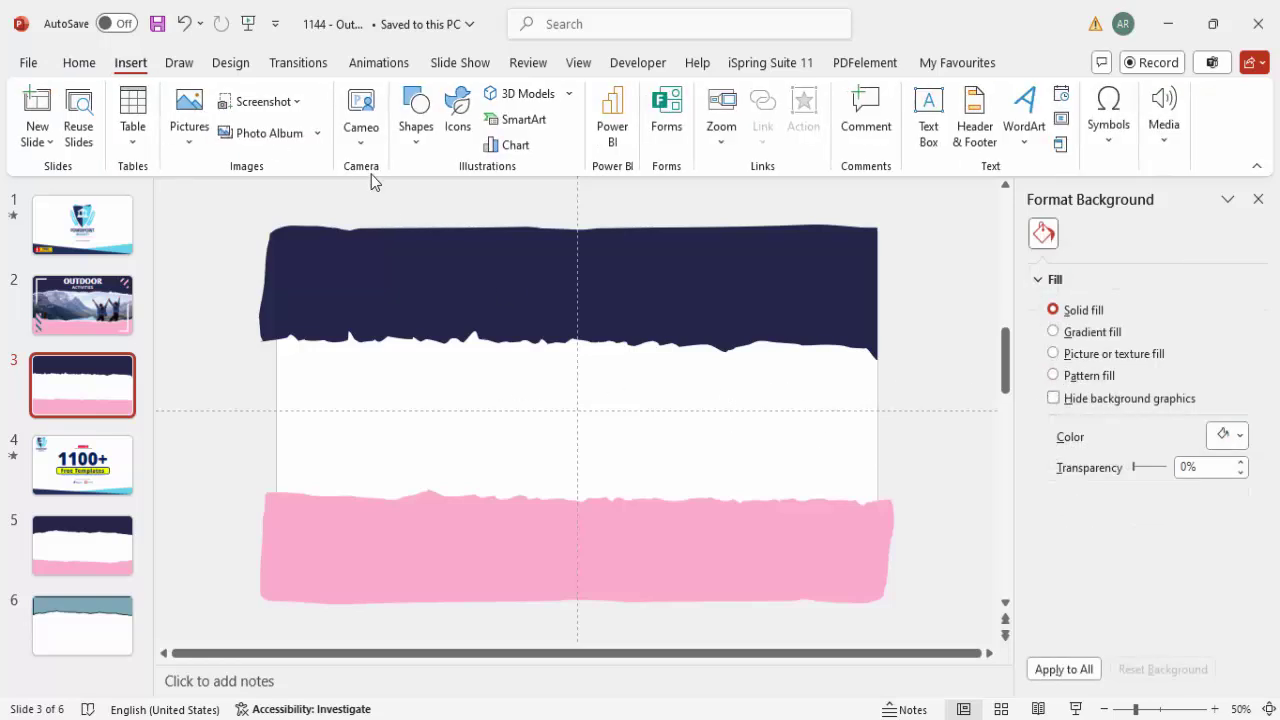
pyautogui.click(416, 112)
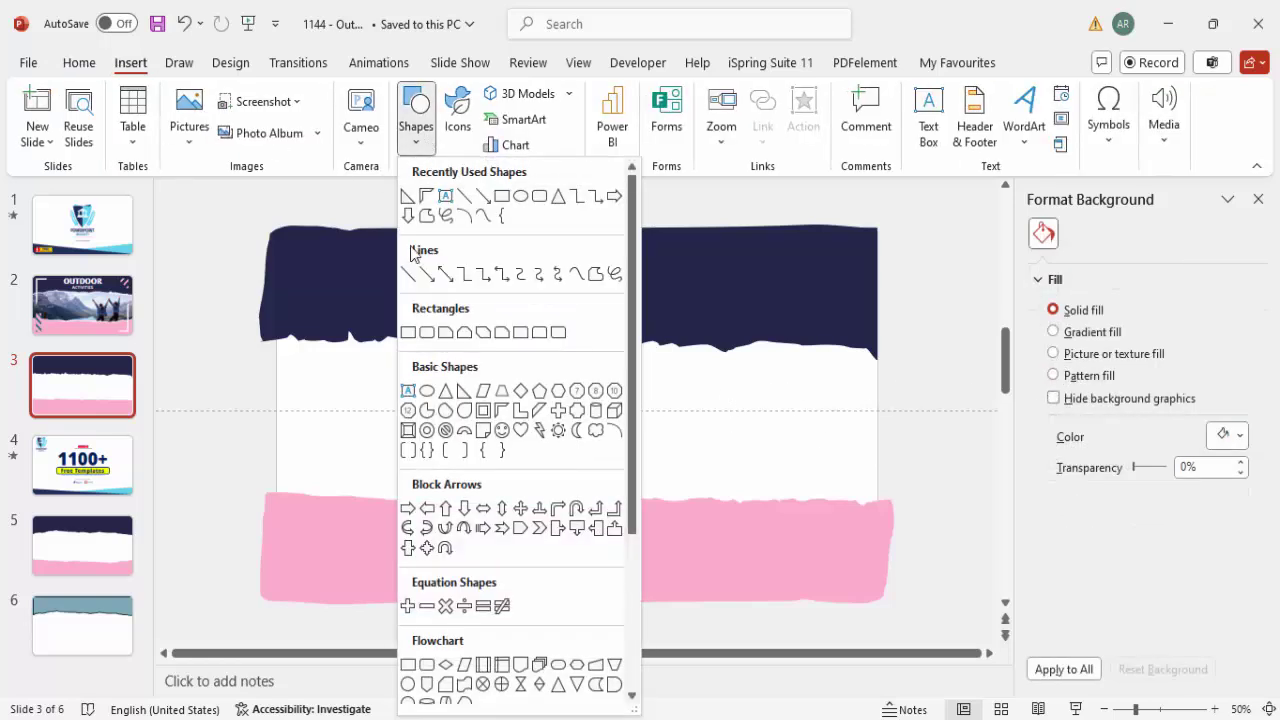
pyautogui.click(407, 332)
pyautogui.moveTo(273, 311); pyautogui.dragTo(875, 535)
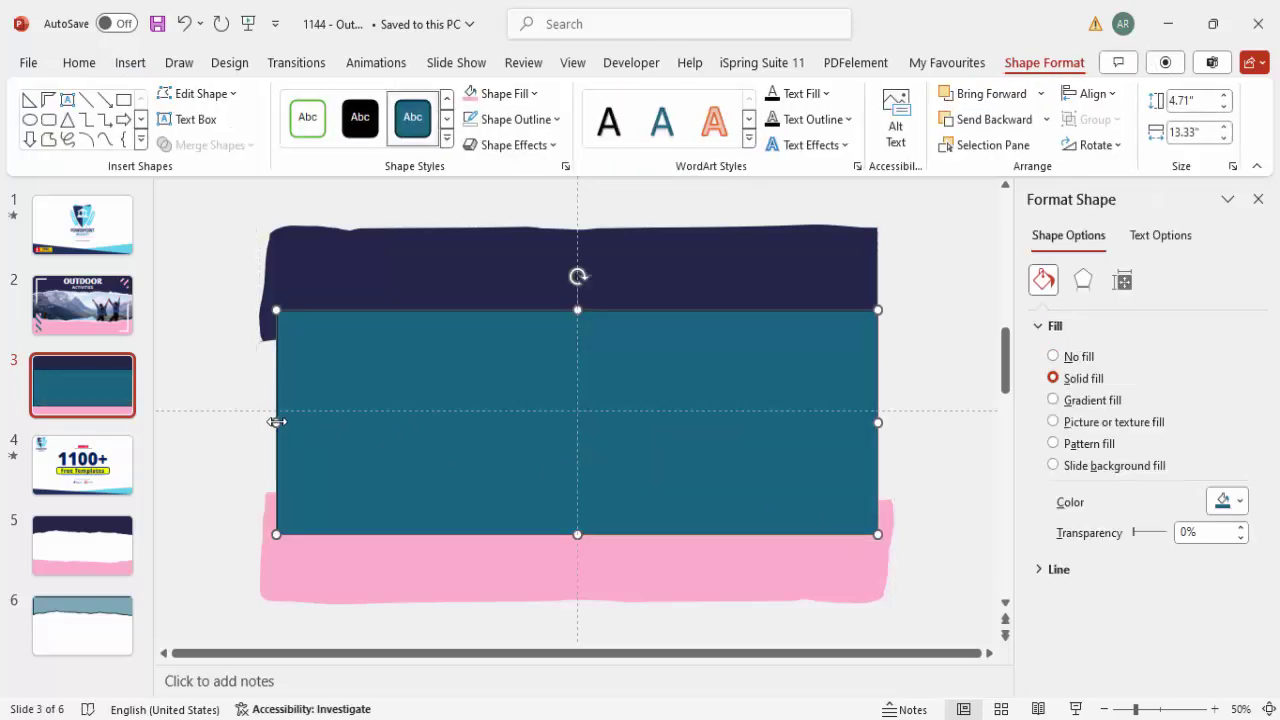
pyautogui.moveTo(274, 421); pyautogui.dragTo(276, 422)
# - Remove the rectangle's outline, give it a picture fill, and stretch it slightly taller
pyautogui.click(515, 119)
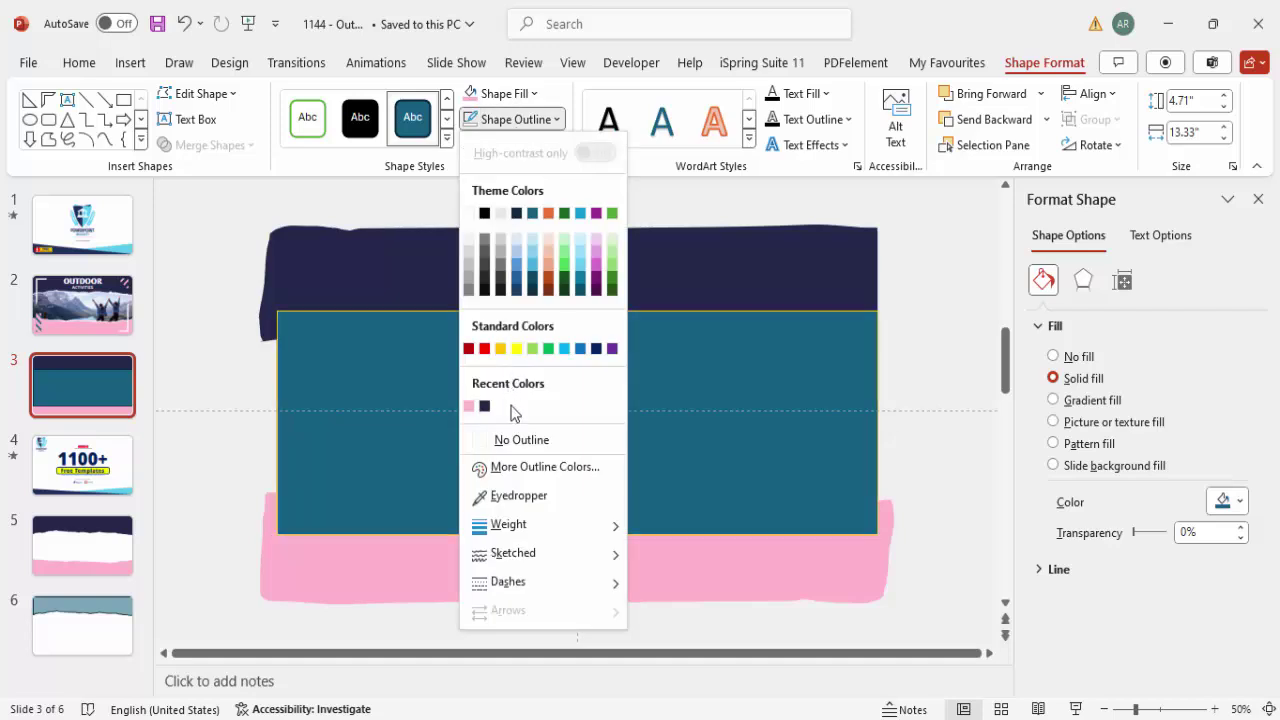
pyautogui.click(517, 444)
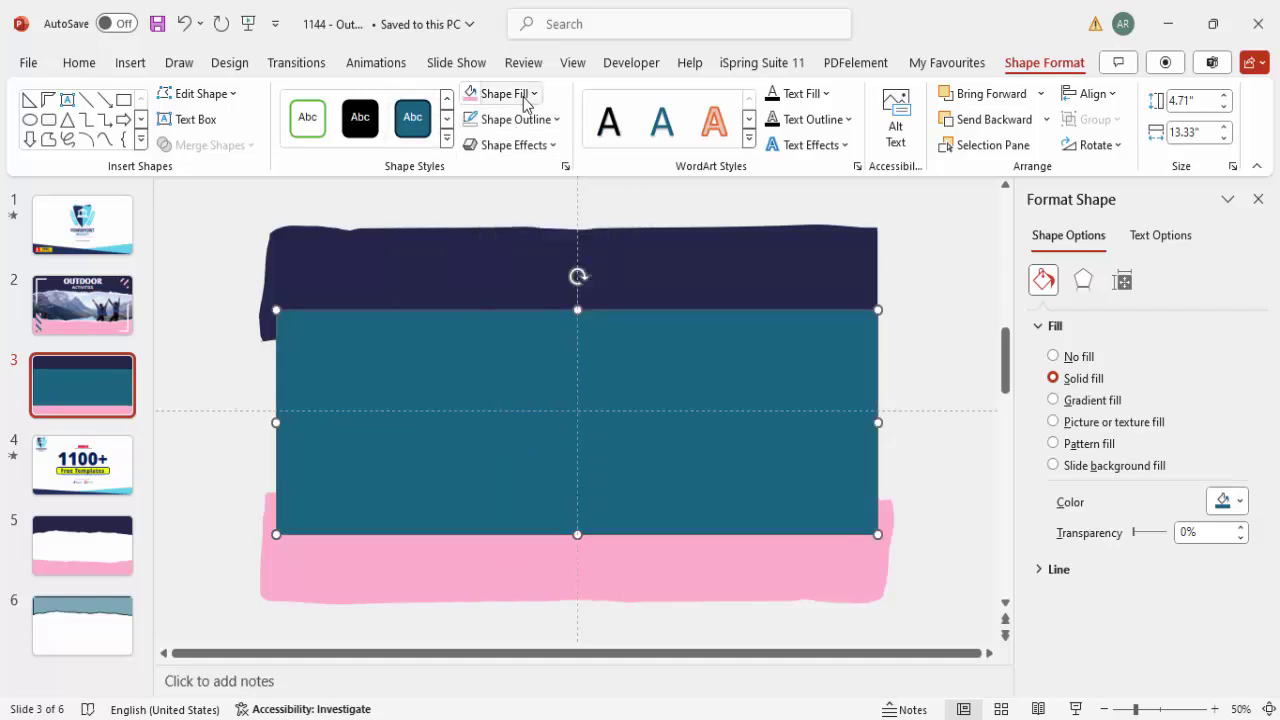
pyautogui.click(1136, 423)
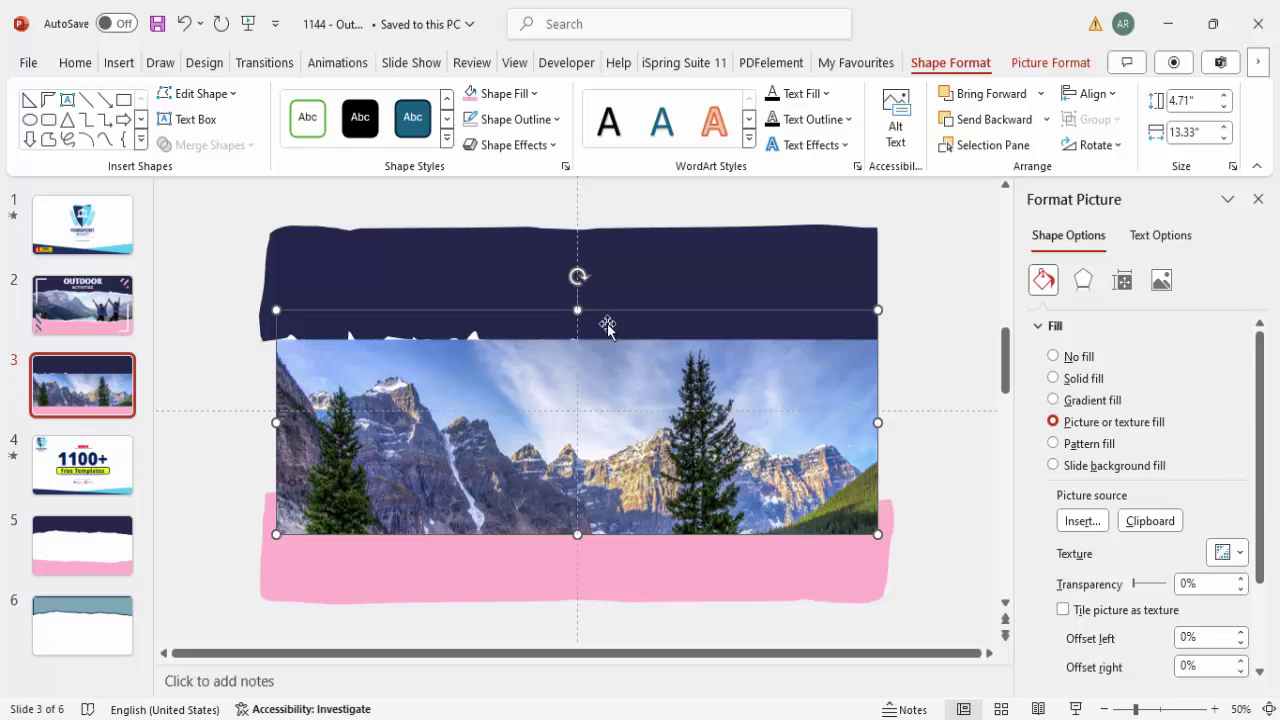
pyautogui.moveTo(578, 309); pyautogui.dragTo(578, 299)
pyautogui.moveTo(1266, 486); pyautogui.dragTo(1266, 540)
pyautogui.click(1084, 455)
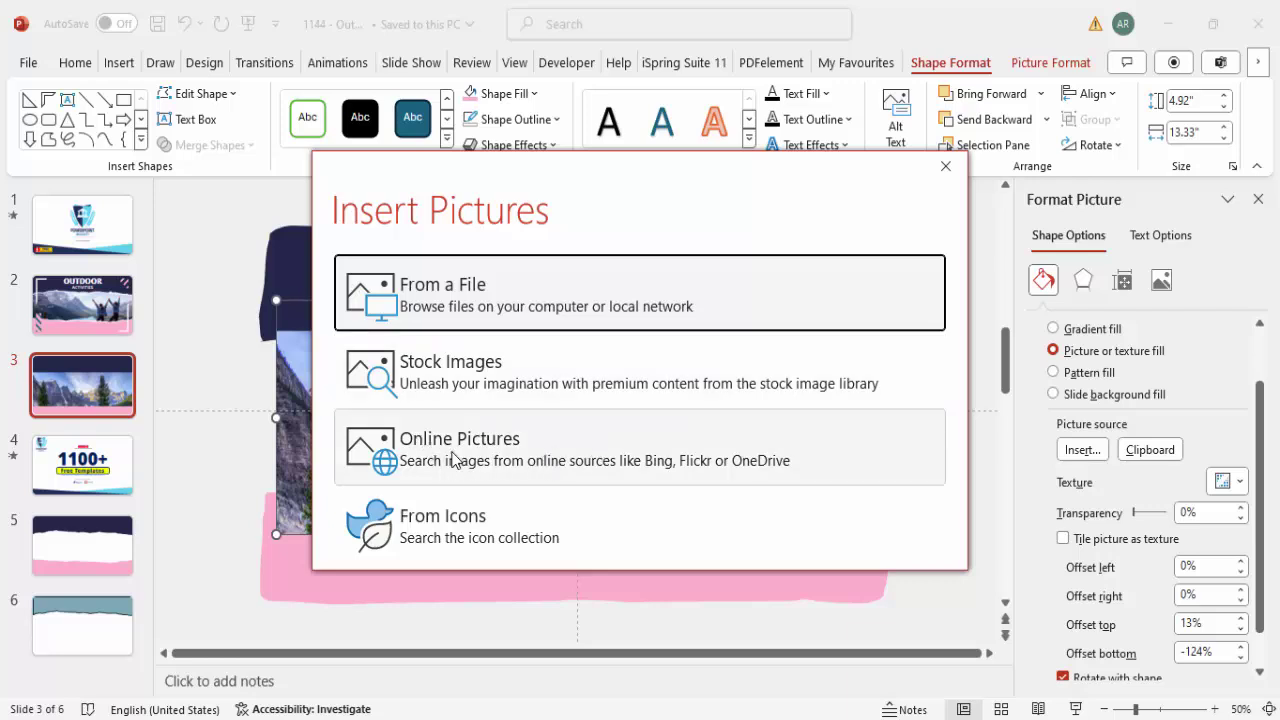
# - Search online pictures for 'mountain', include all results, and insert the sunset mountain image
pyautogui.click(507, 452)
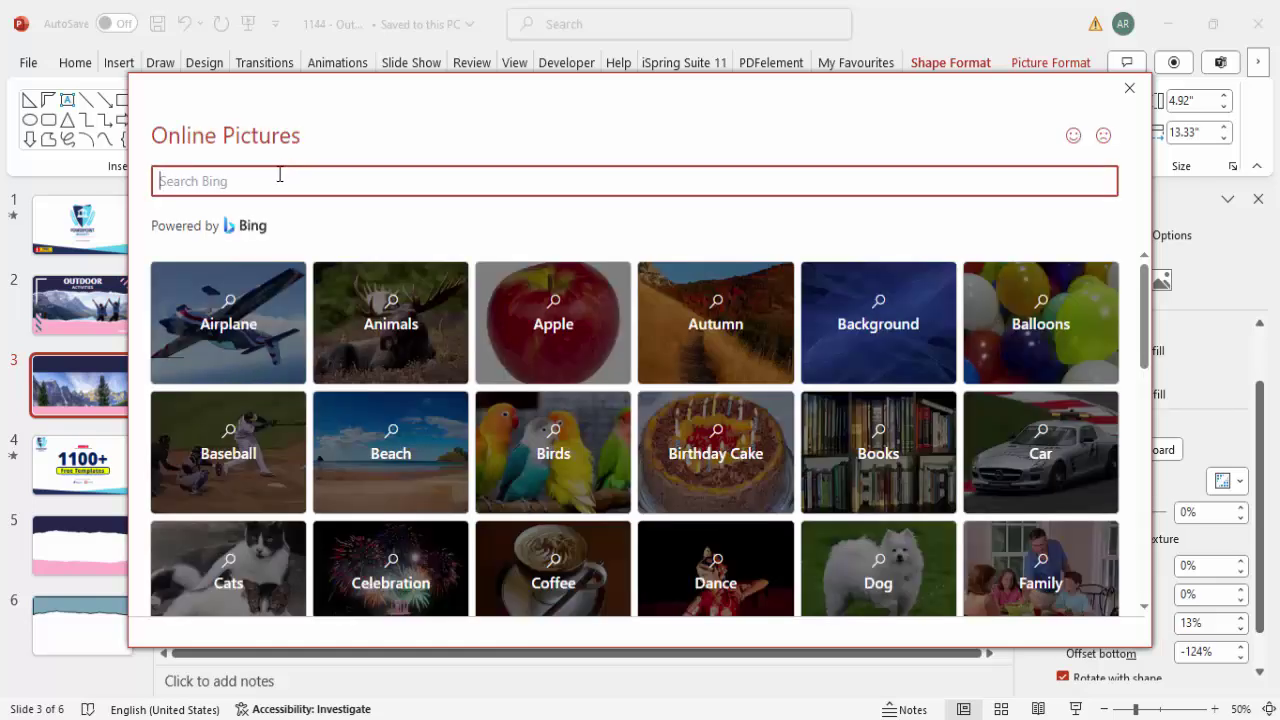
pyautogui.write('mountain')
pyautogui.press('Return')
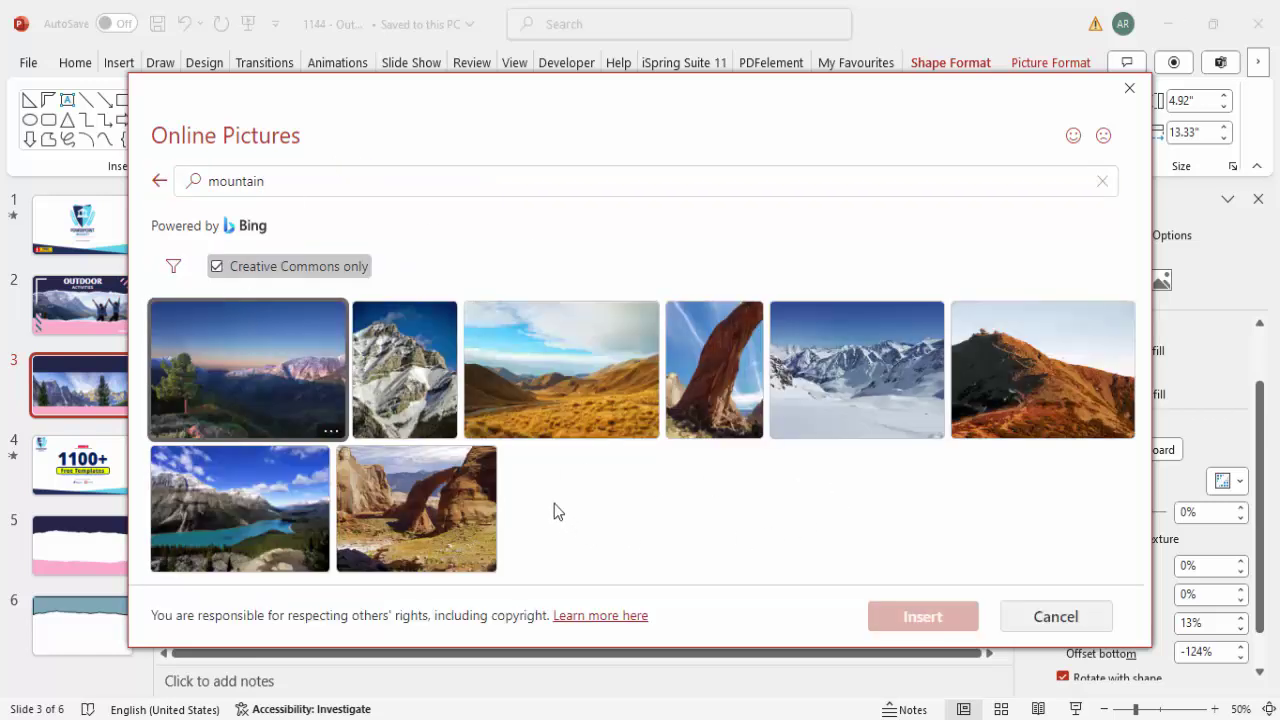
pyautogui.click(216, 267)
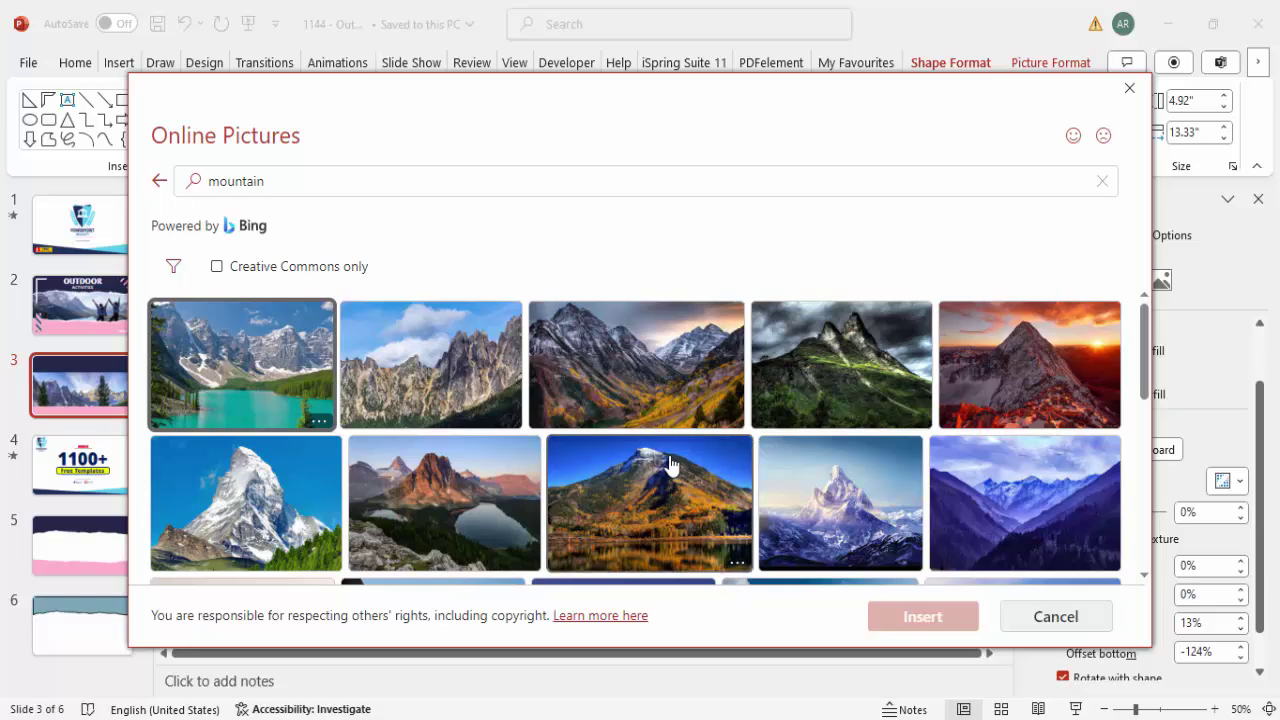
pyautogui.scroll(-5, 670, 465)
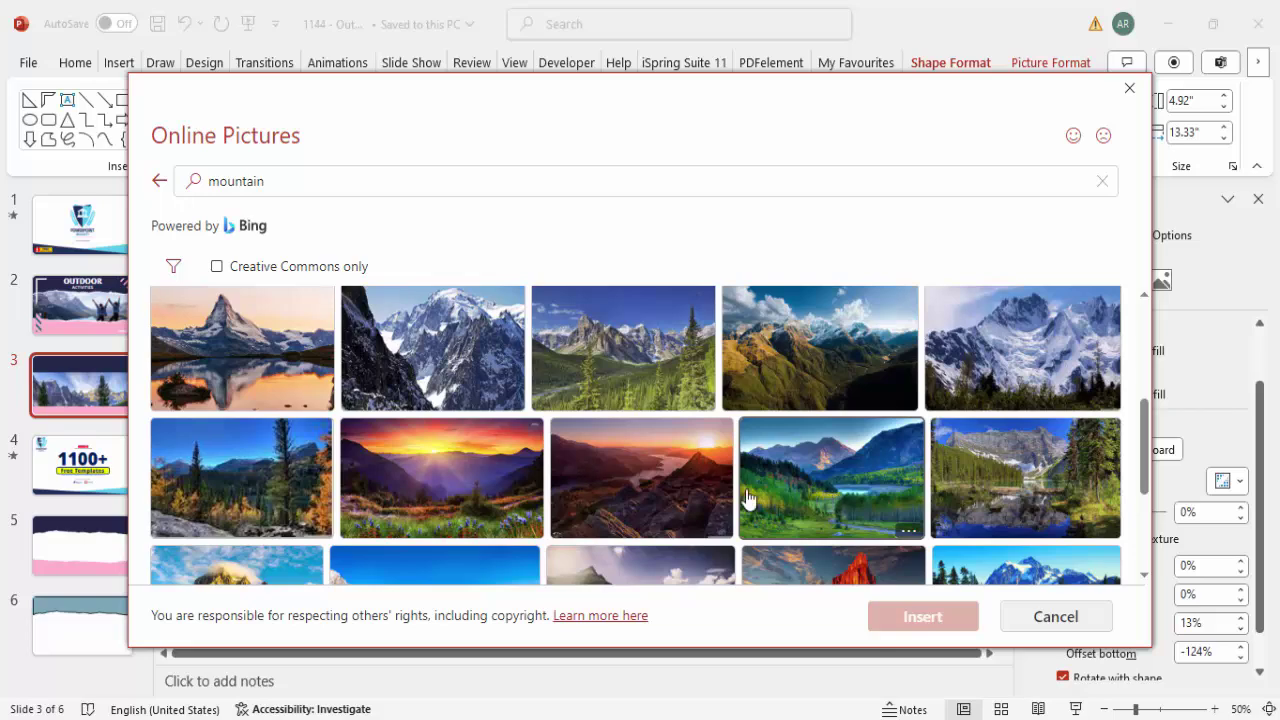
pyautogui.click(455, 505)
pyautogui.click(923, 617)
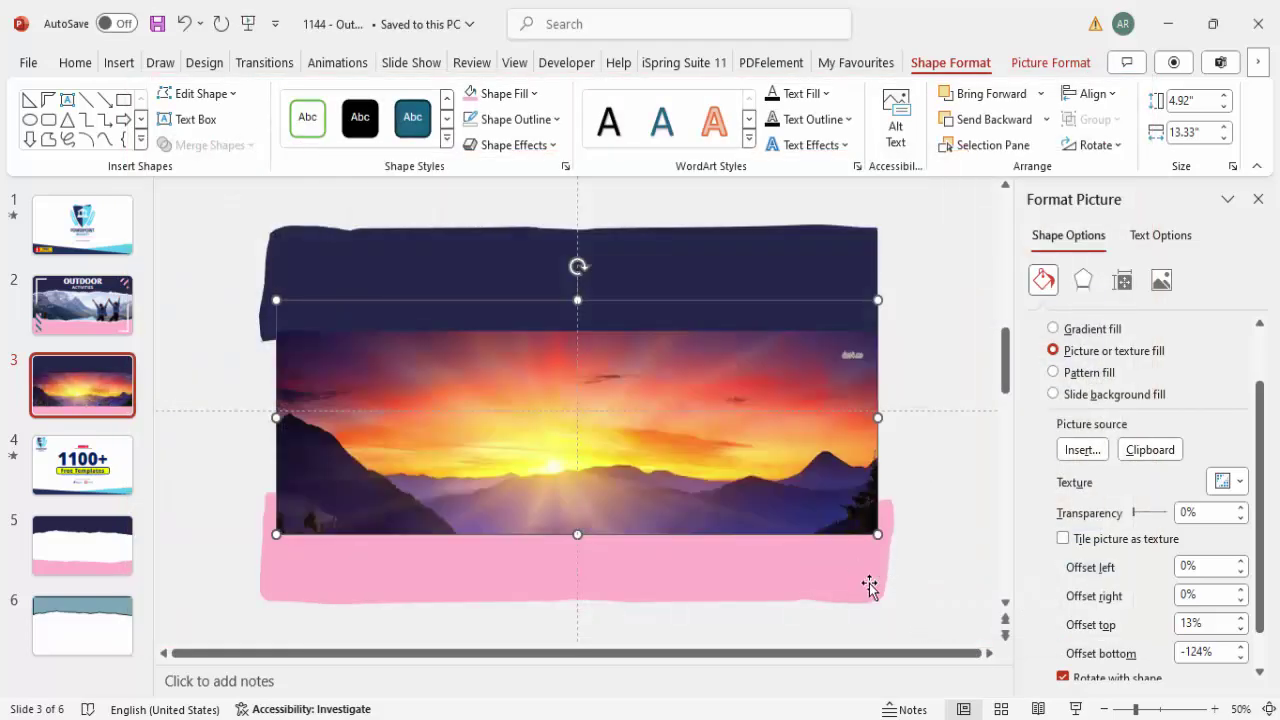
# - Send the picture rectangle to the back, behind the torn bands
pyautogui.moveTo(1266, 514); pyautogui.dragTo(1266, 535)
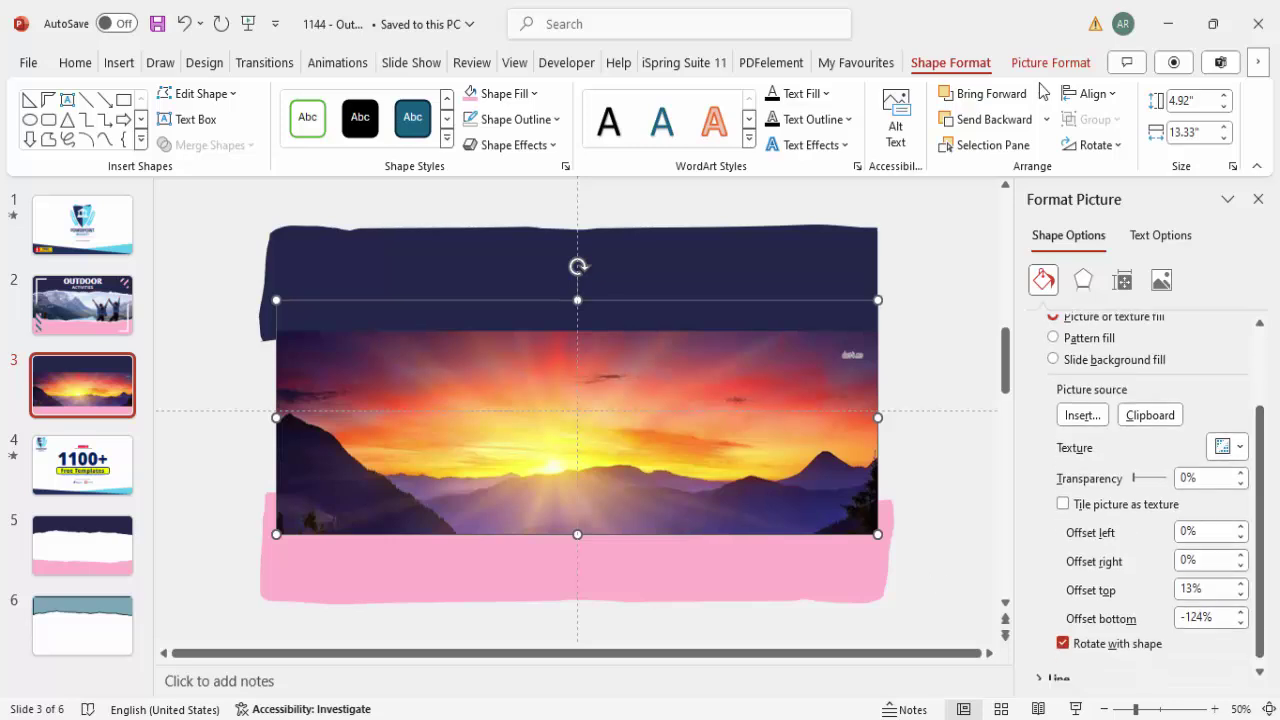
pyautogui.click(1046, 119)
pyautogui.click(988, 176)
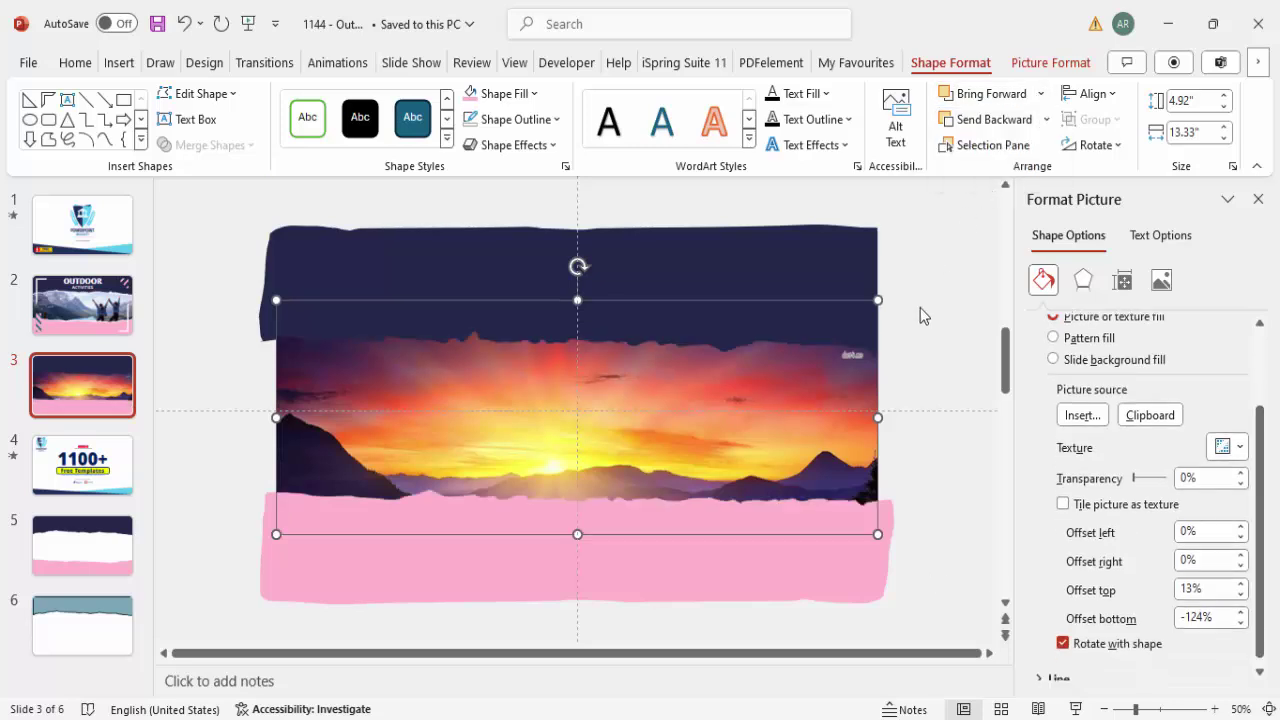
pyautogui.click(746, 416)
# - Reset the picture fill's top and bottom offsets to 0%
pyautogui.click(687, 420)
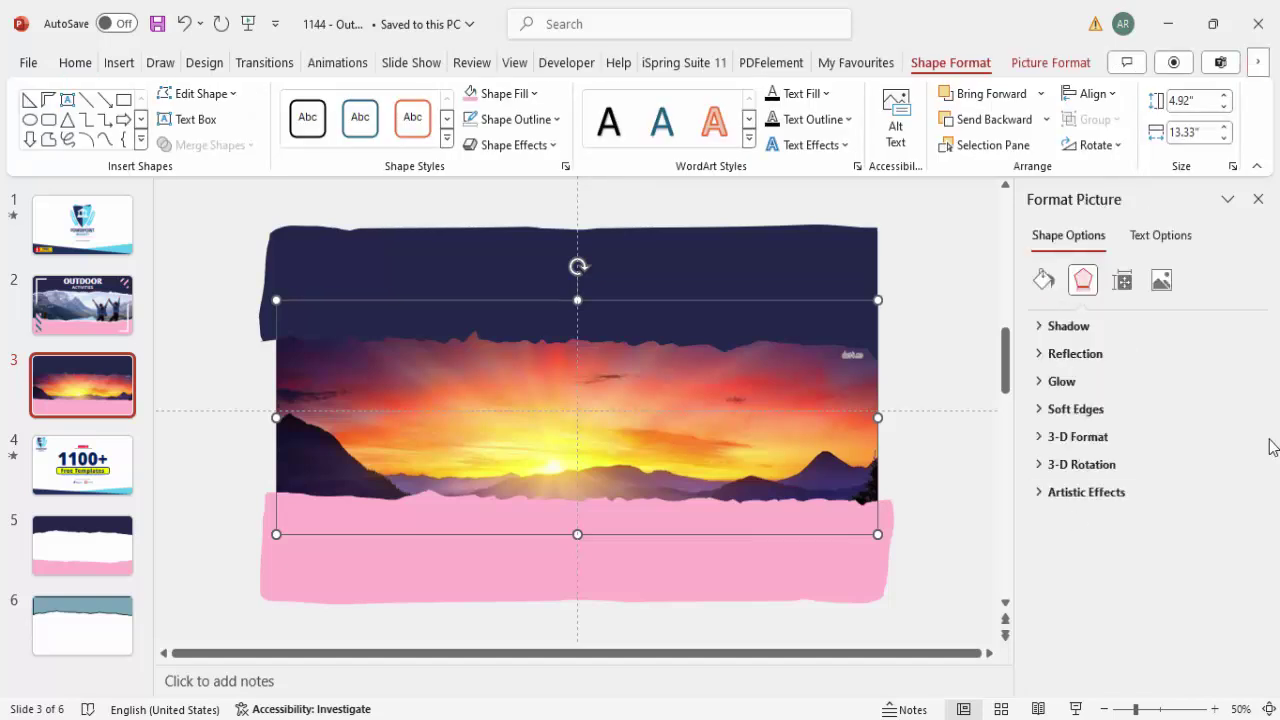
pyautogui.click(1040, 280)
pyautogui.scroll(-5, 1020, 660)
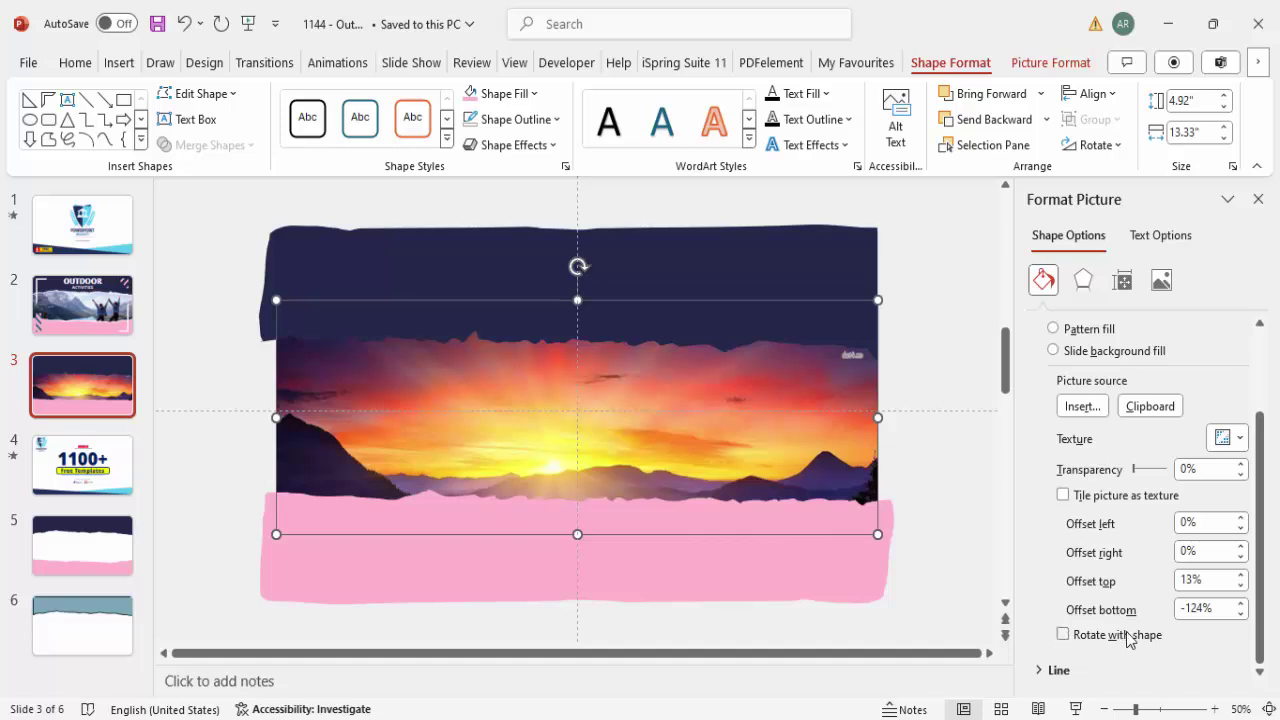
pyautogui.click(1240, 586)
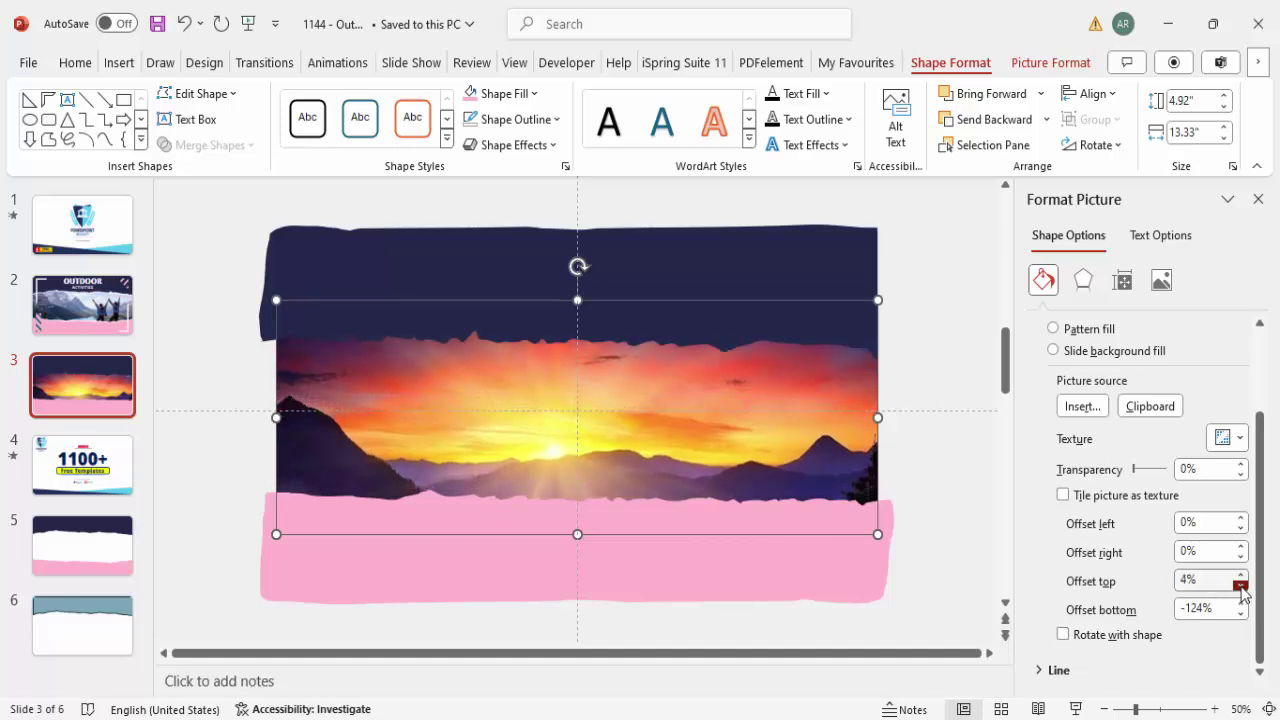
pyautogui.click(1240, 586)
pyautogui.doubleClick(1208, 583)
pyautogui.write('0')
pyautogui.doubleClick(1222, 608)
pyautogui.write('0')
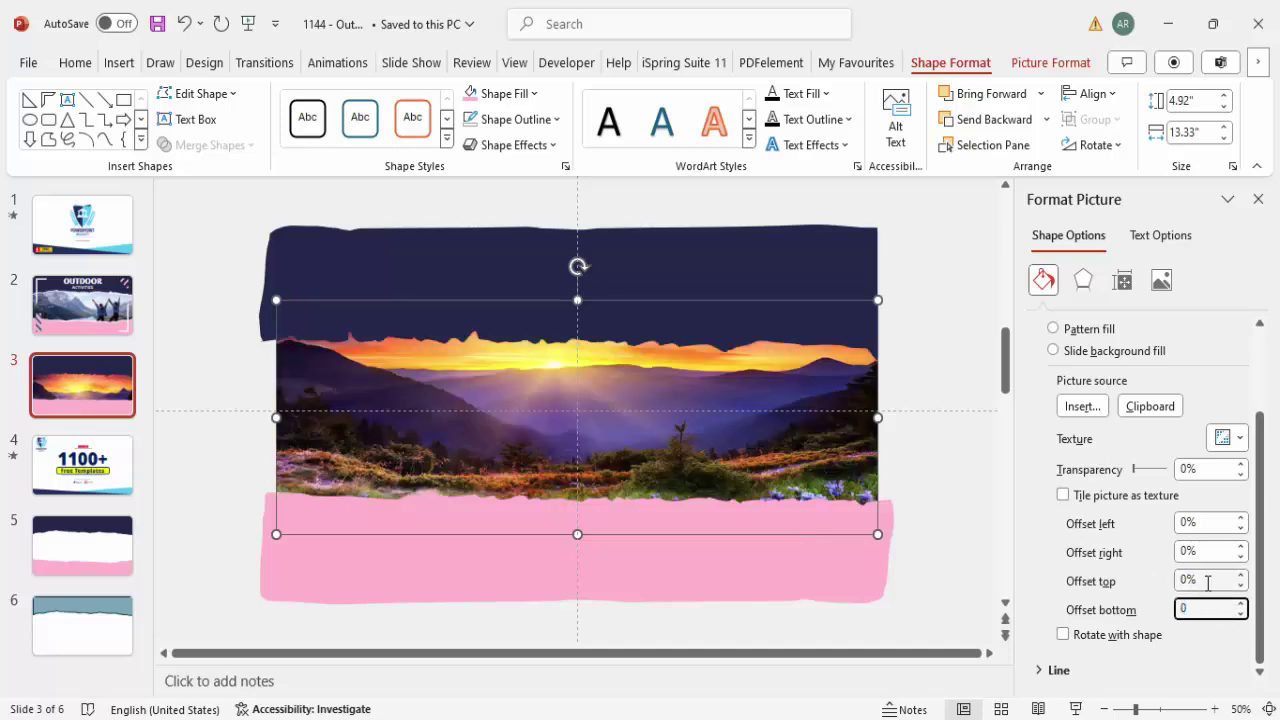
pyautogui.click(1208, 583)
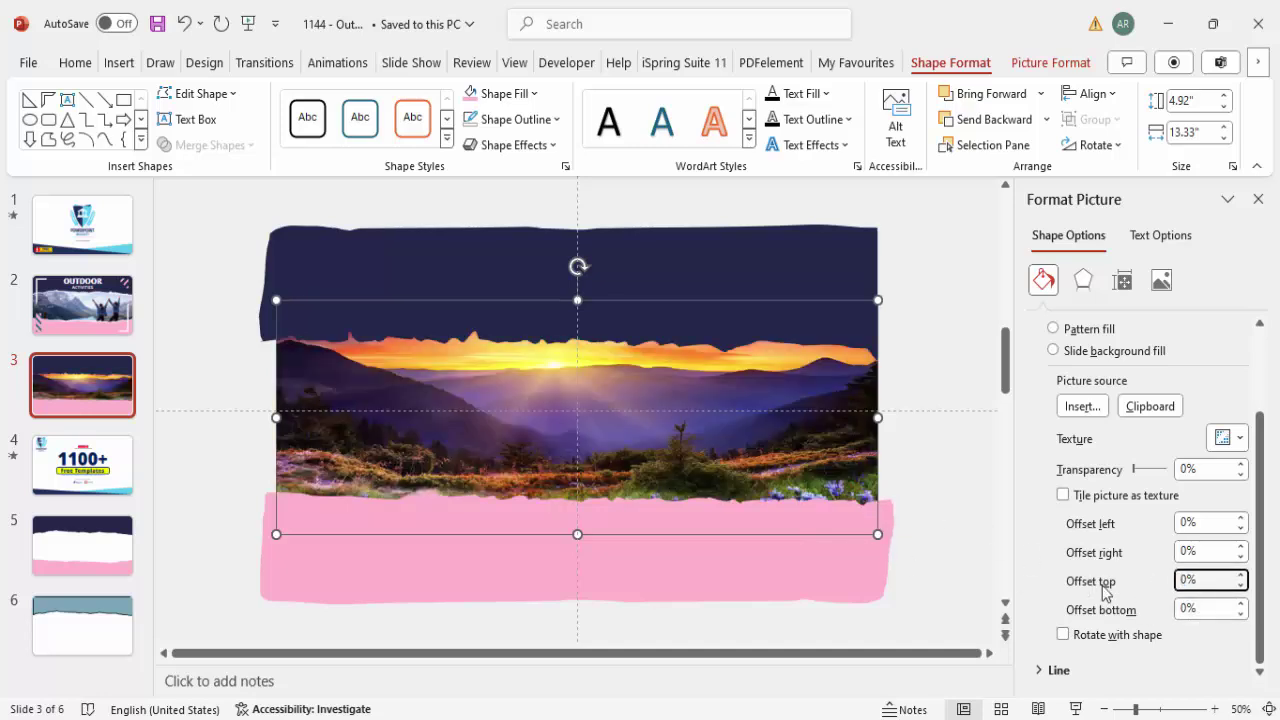
# - Lower the bottom offset to -9% and the top offset to a negative value to show the valley
pyautogui.click(1240, 614)
pyautogui.click(1240, 614)
pyautogui.click(1240, 614)
pyautogui.click(1240, 614)
pyautogui.click(1240, 586)
pyautogui.click(1240, 586)
pyautogui.click(1240, 586)
pyautogui.click(1240, 586)
pyautogui.click(1240, 586)
pyautogui.click(1240, 586)
pyautogui.click(1240, 586)
pyautogui.click(1240, 586)
pyautogui.click(1240, 586)
pyautogui.click(1240, 586)
pyautogui.click(1240, 586)
pyautogui.click(925, 317)
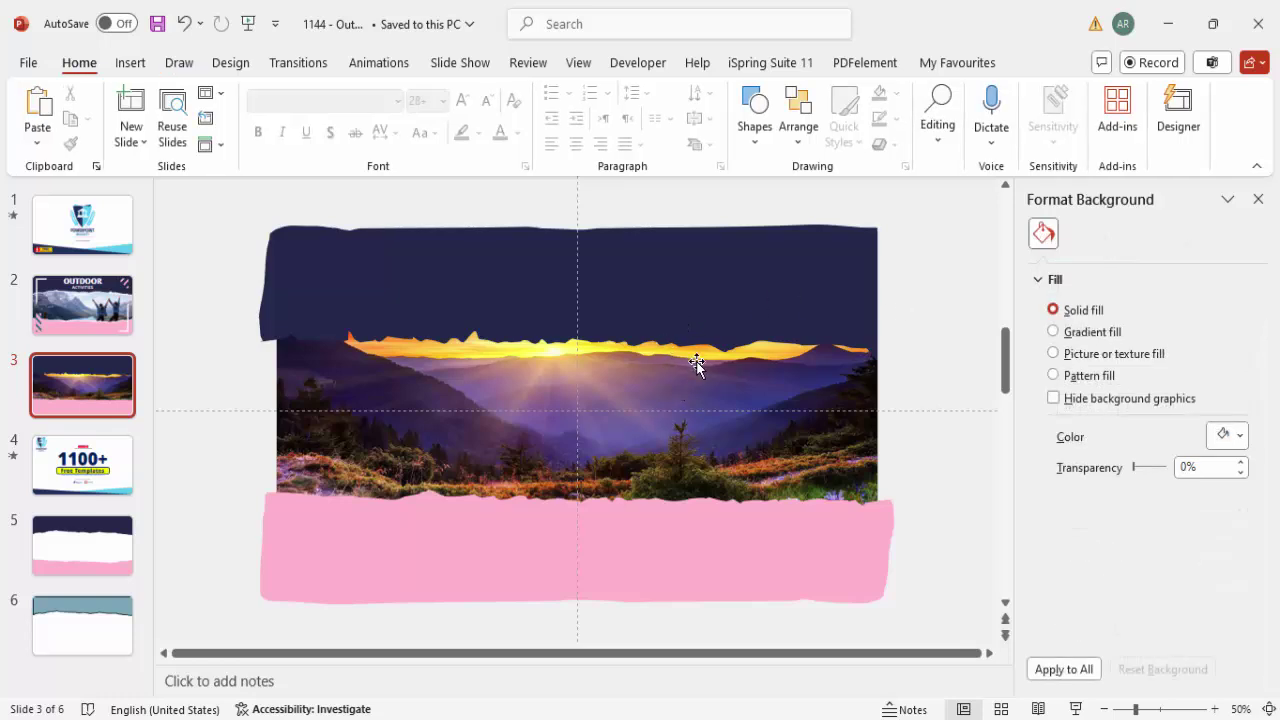
# - Fill the top torn shape white, send it behind the navy band, and nudge it up-left
pyautogui.click(634, 291)
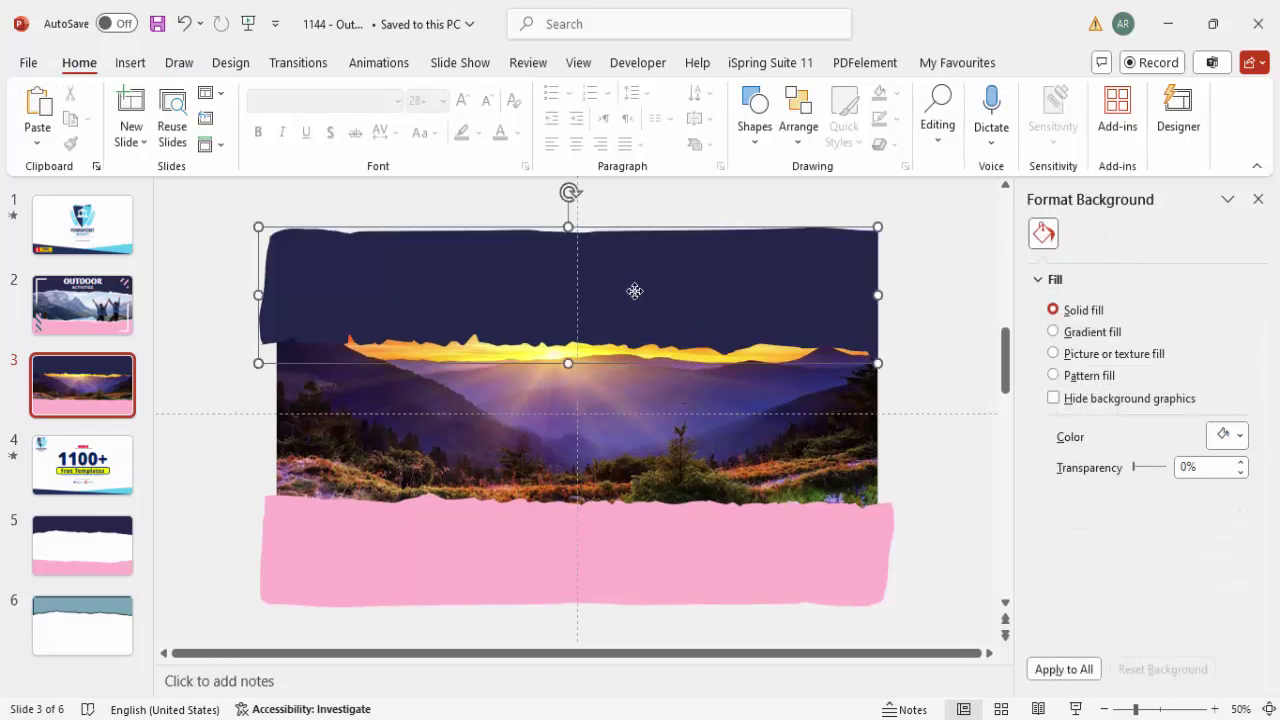
pyautogui.moveTo(657, 300); pyautogui.dragTo(665, 305)
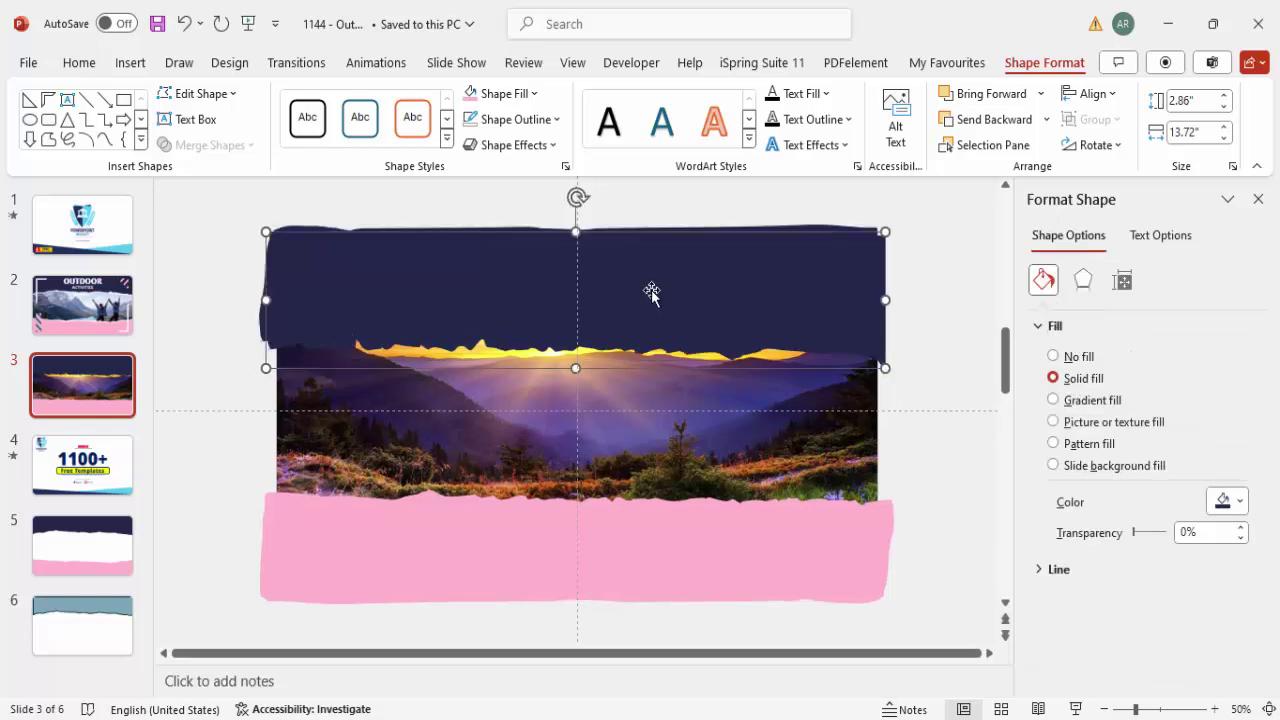
pyautogui.click(499, 95)
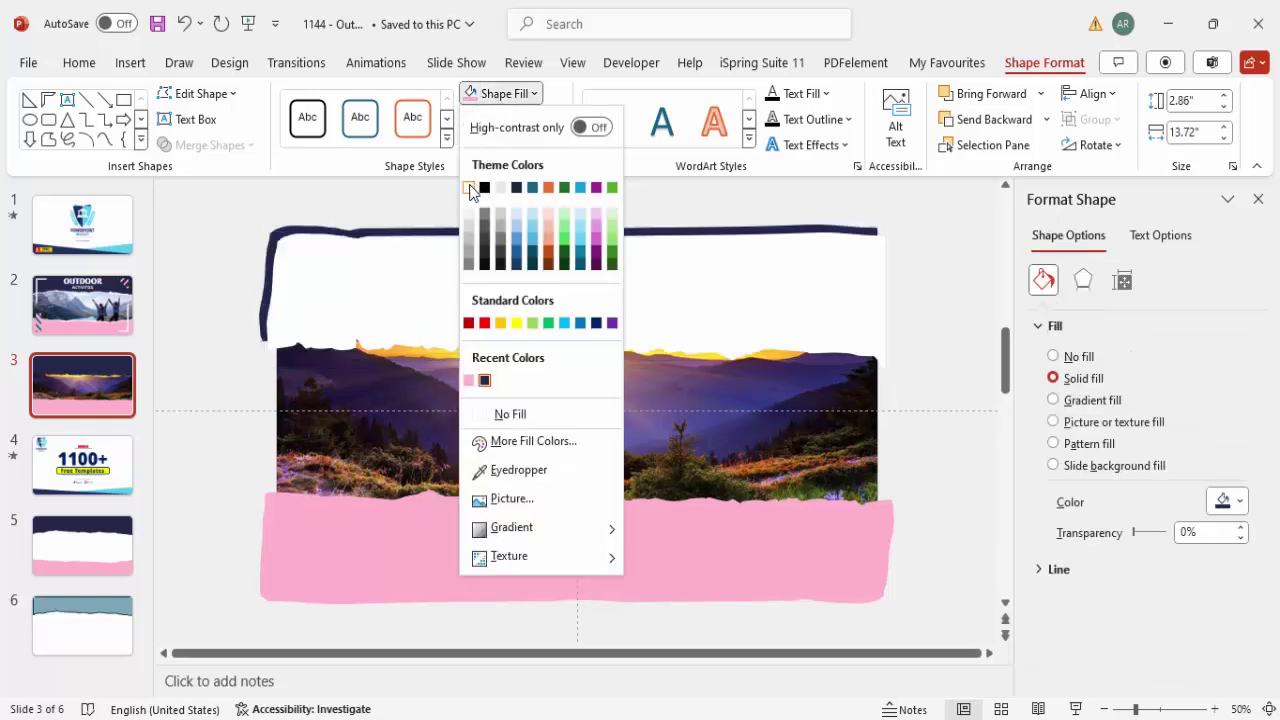
pyautogui.click(476, 183)
pyautogui.click(982, 119)
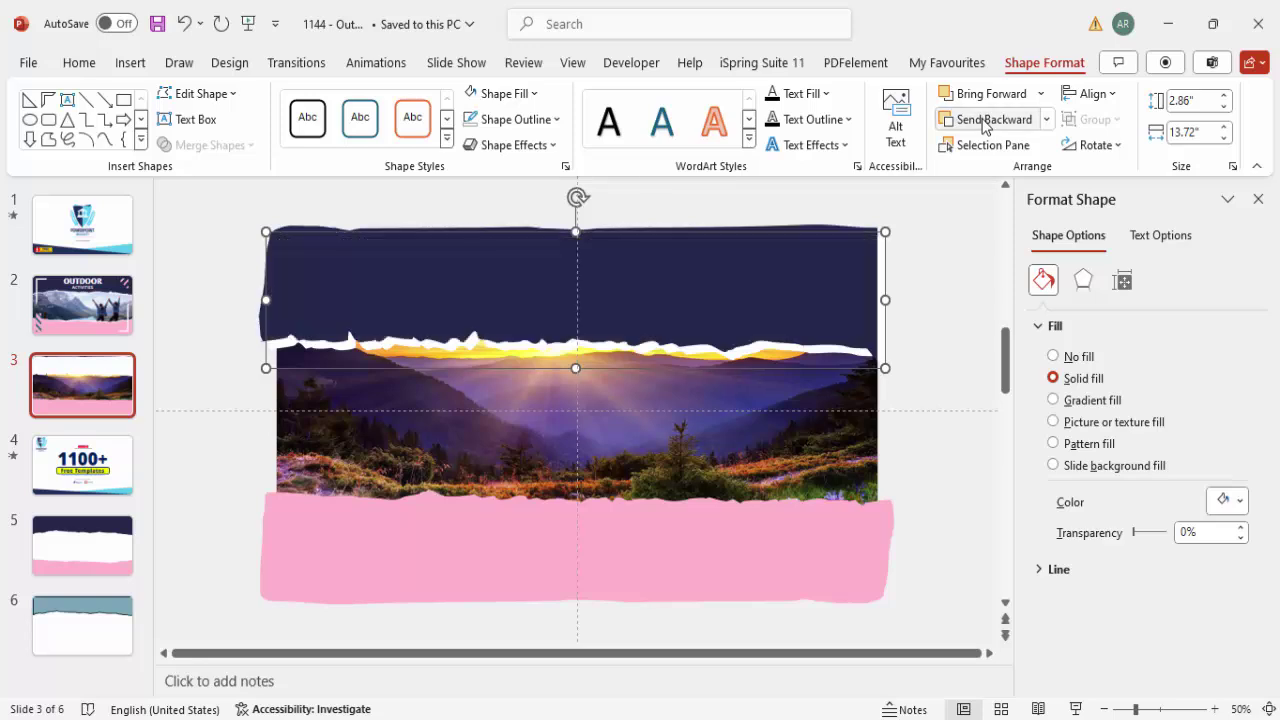
pyautogui.press('Left')
pyautogui.press('Left')
pyautogui.press('Left')
pyautogui.press('Up')
pyautogui.press('Up')
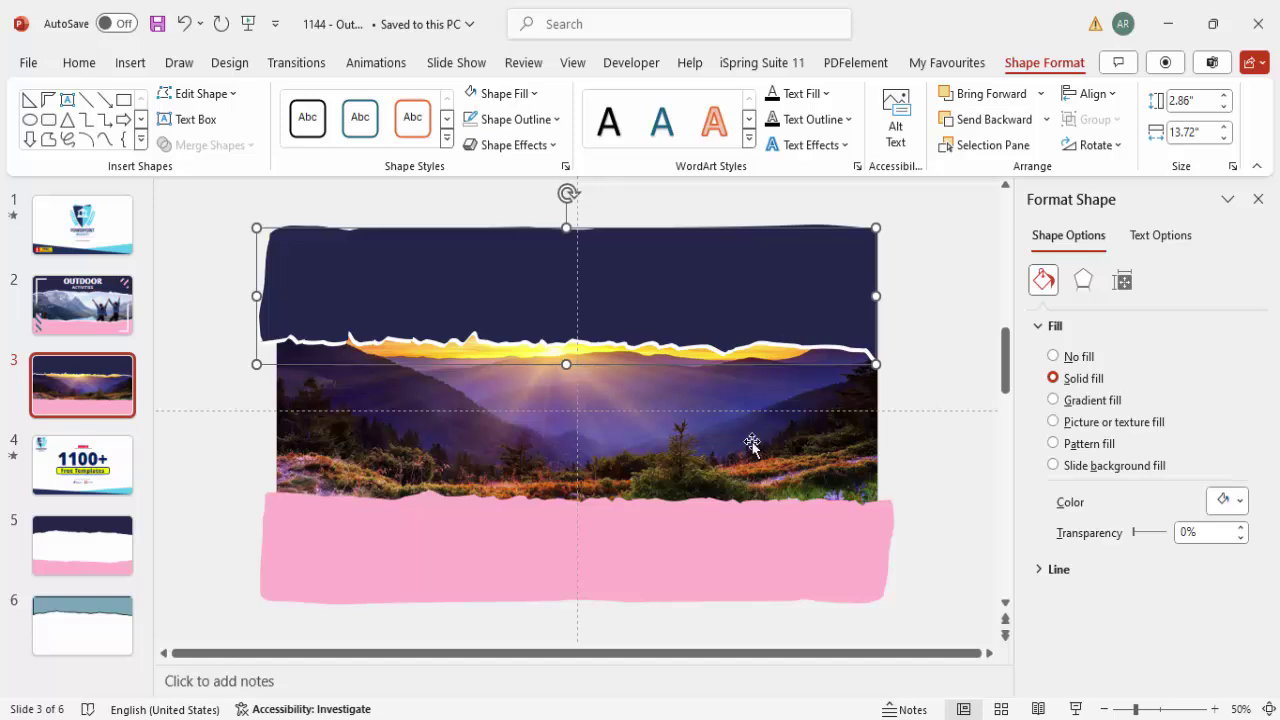
# - Make the lower torn strip white and tuck it down behind the pink strip
pyautogui.click(720, 543)
pyautogui.scroll(-1, 722, 540)
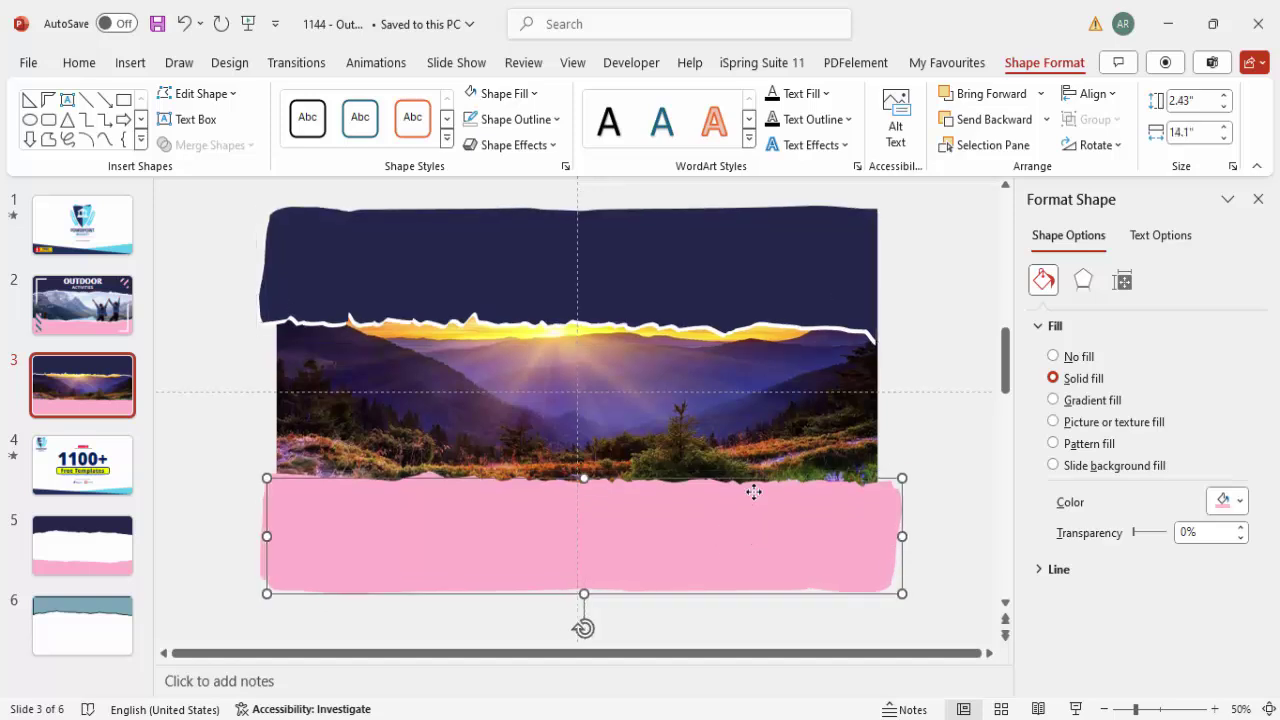
pyautogui.moveTo(751, 489); pyautogui.dragTo(677, 390)
pyautogui.scroll(1, 677, 390)
pyautogui.click(477, 95)
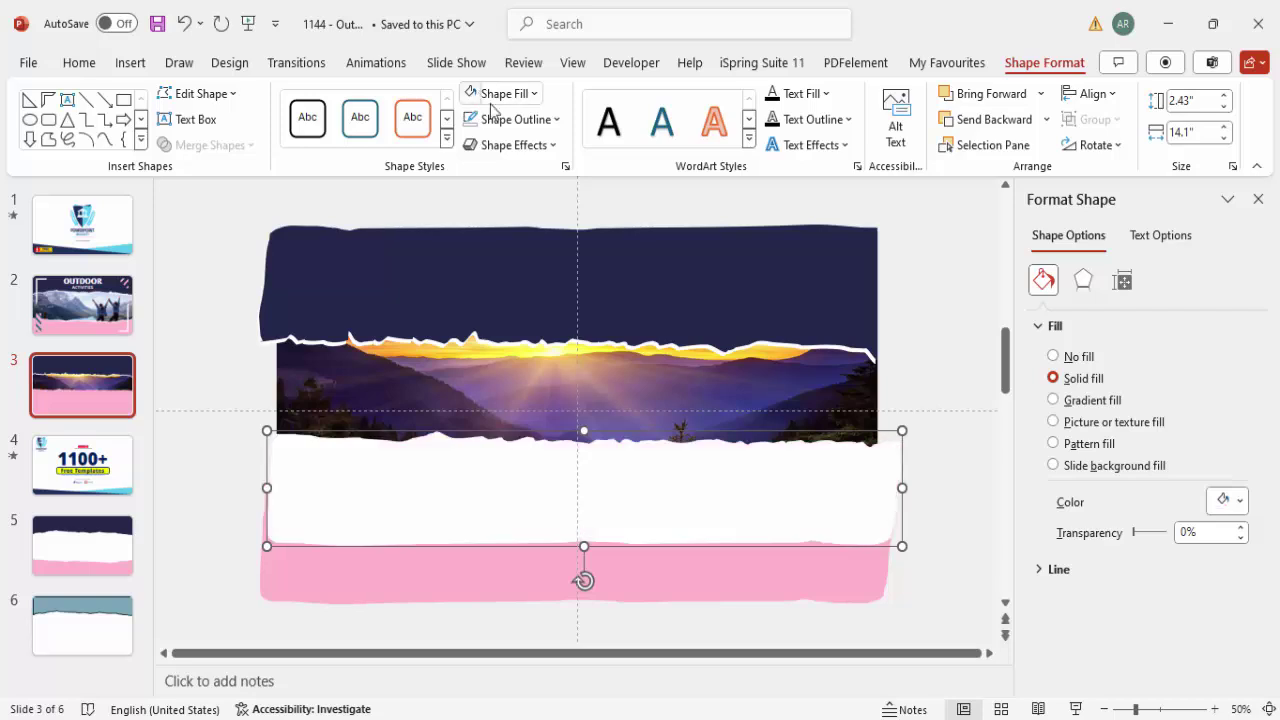
pyautogui.click(988, 119)
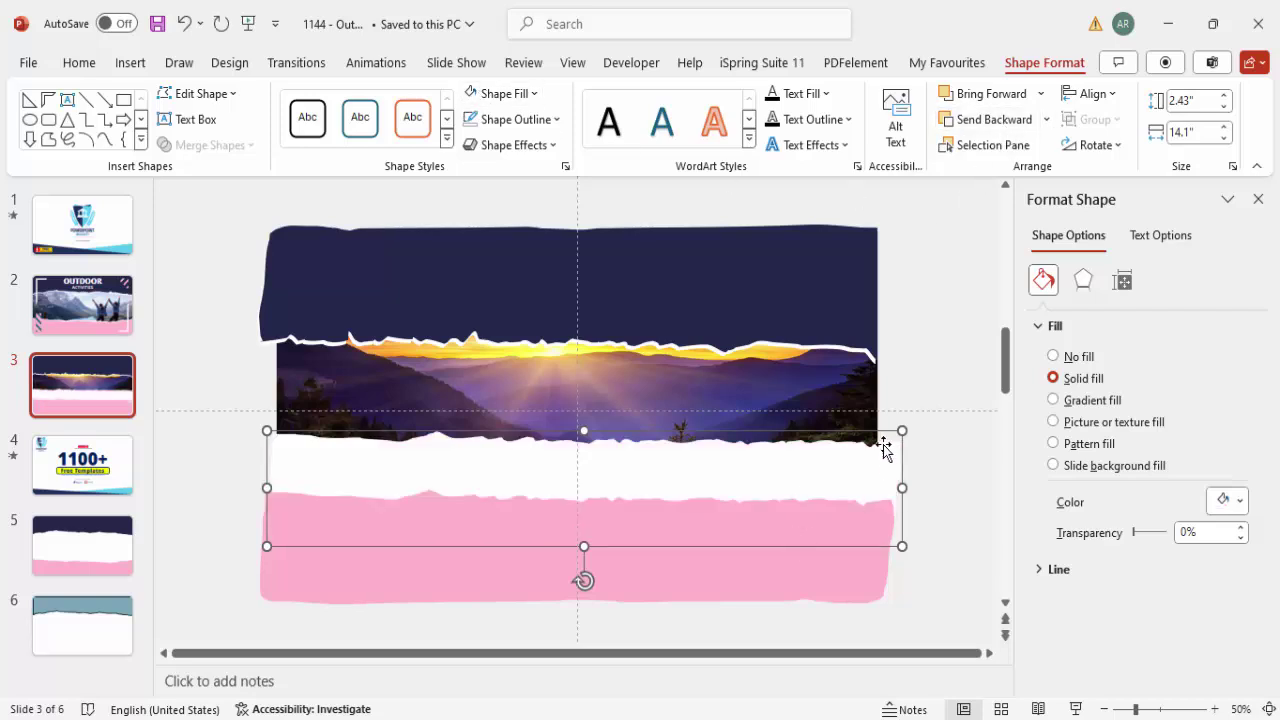
pyautogui.moveTo(884, 437); pyautogui.dragTo(869, 488)
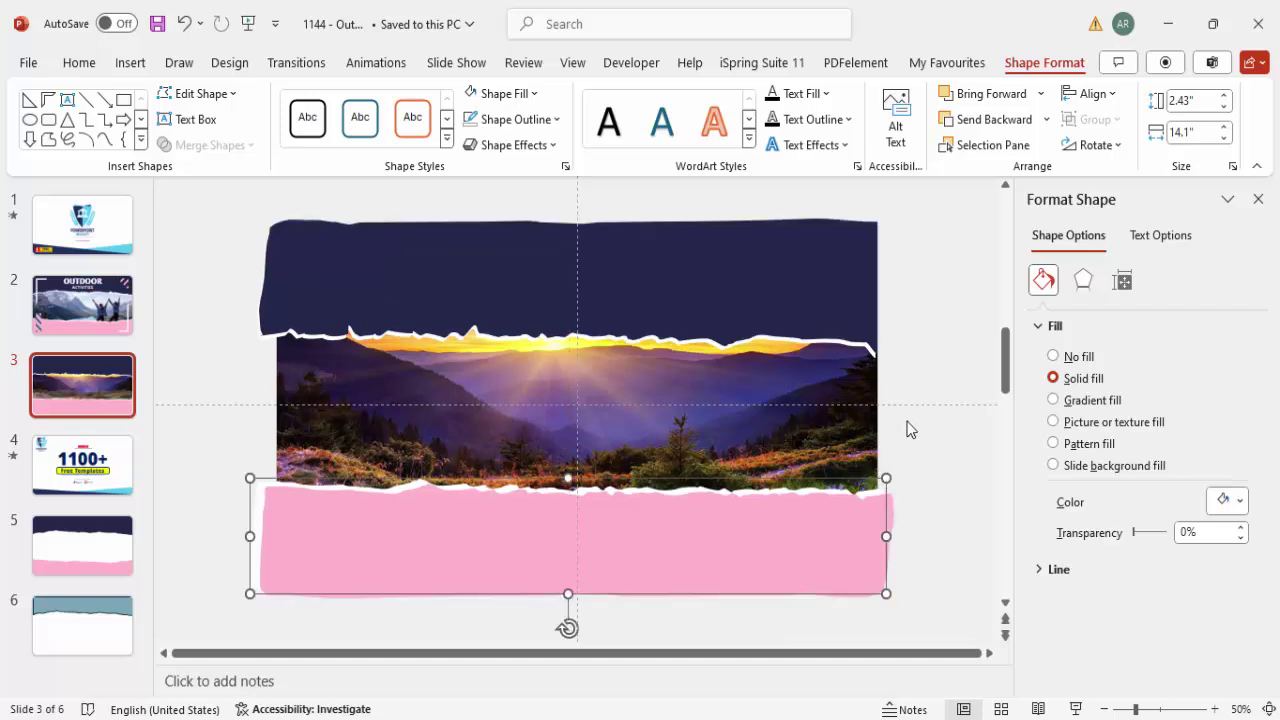
pyautogui.click(924, 388)
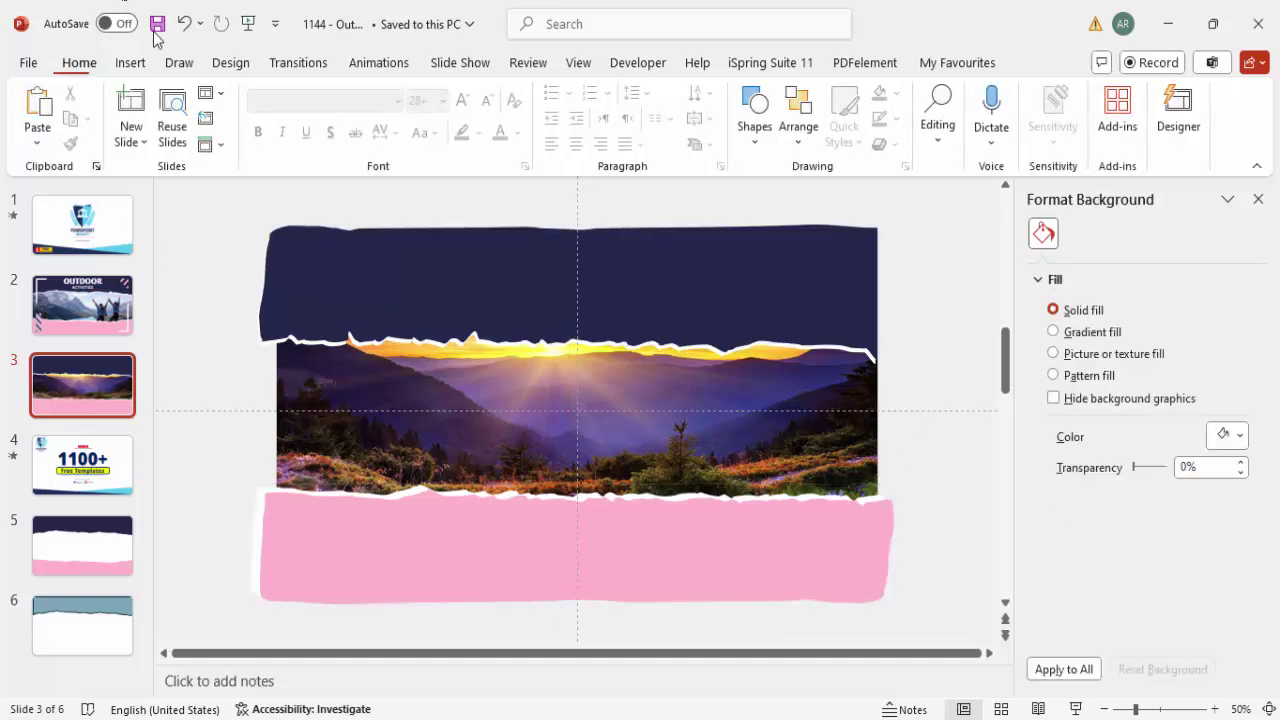
# - Draw an L-shape at the slide's top left and thin both its arms
pyautogui.click(130, 64)
pyautogui.click(418, 150)
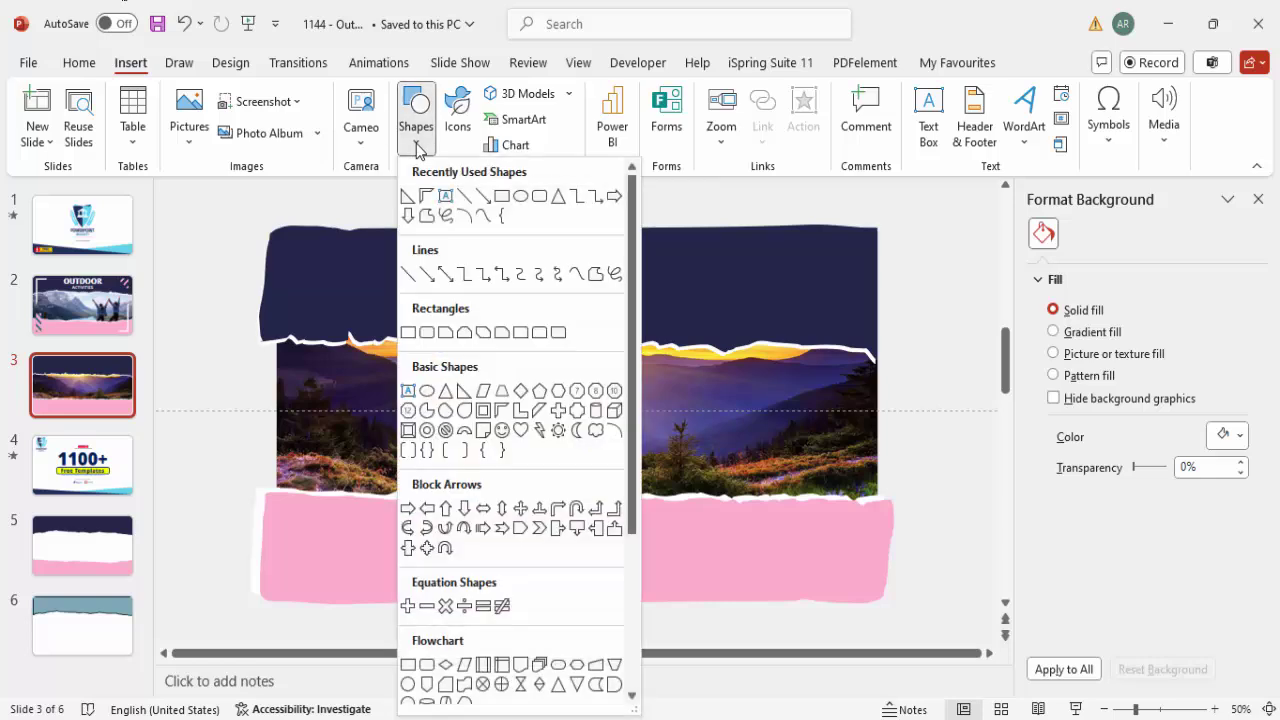
pyautogui.click(519, 418)
pyautogui.moveTo(310, 263); pyautogui.dragTo(463, 424)
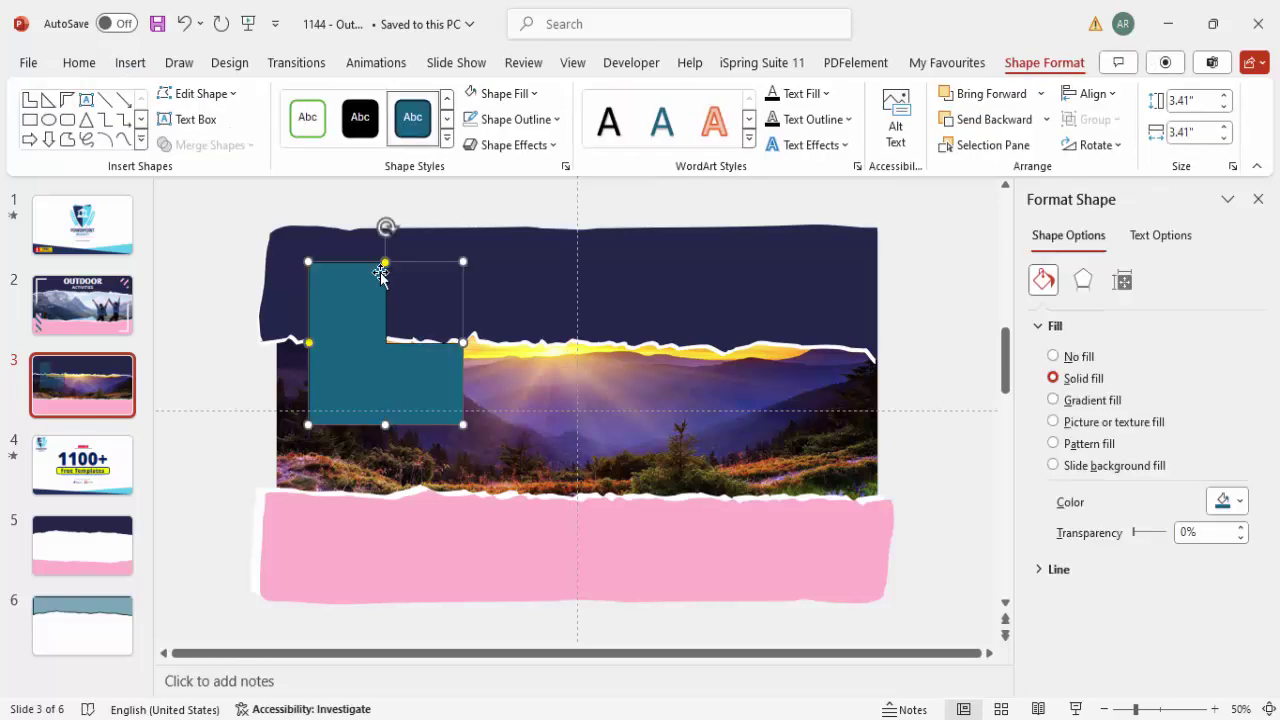
pyautogui.moveTo(385, 262); pyautogui.dragTo(334, 268)
pyautogui.moveTo(311, 342); pyautogui.dragTo(312, 409)
pyautogui.moveTo(329, 266); pyautogui.dragTo(327, 266)
# - Give the L-shape no outline and white fill, flip it vertically, and shrink it slightly
pyautogui.click(515, 119)
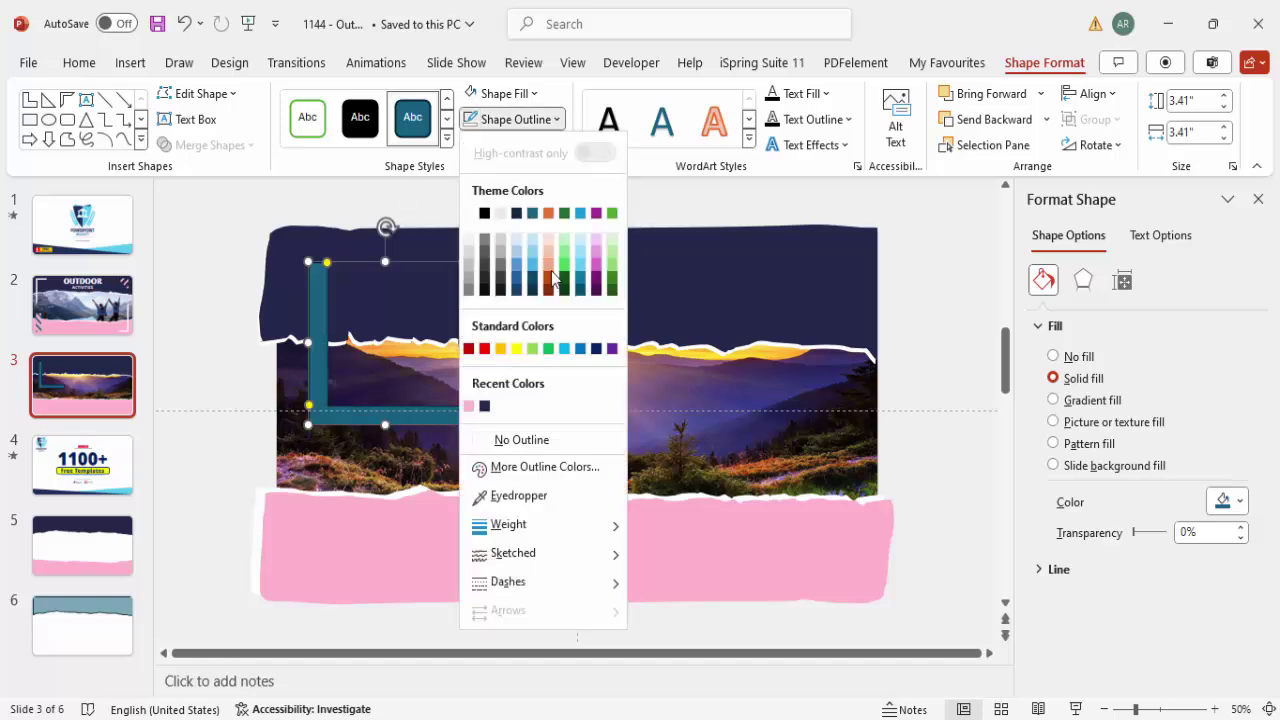
pyautogui.click(553, 443)
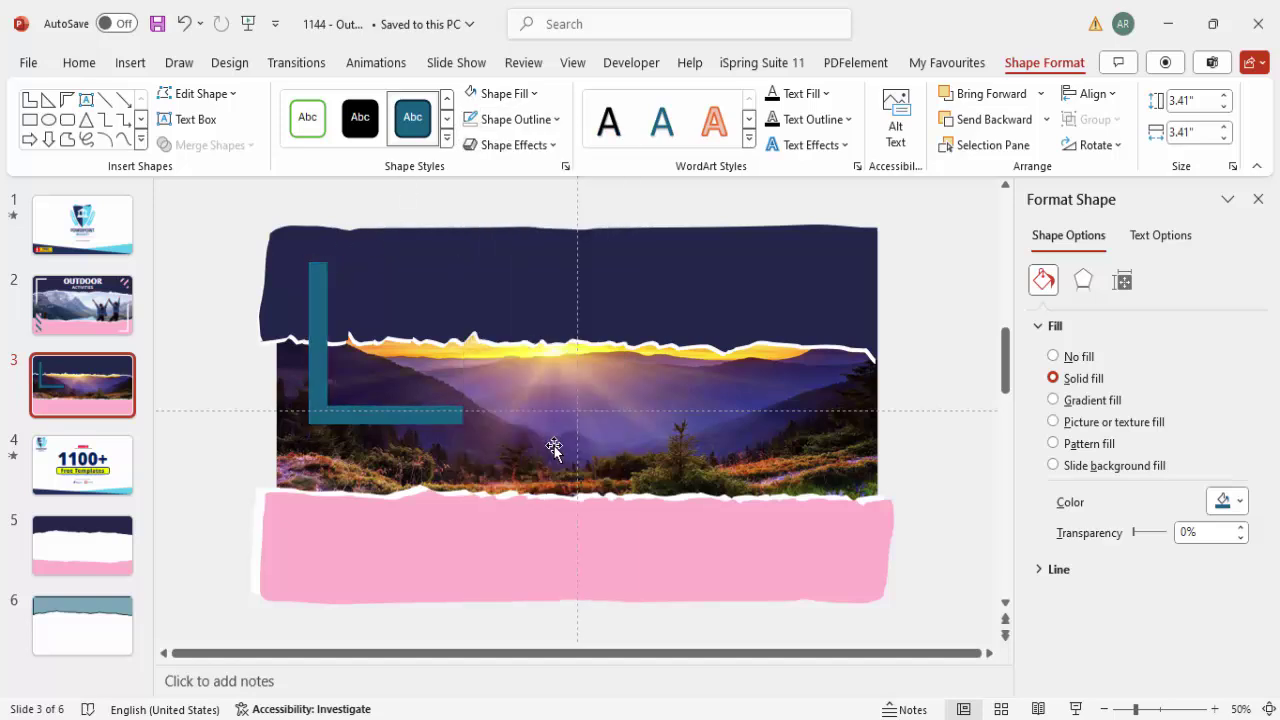
pyautogui.click(477, 93)
pyautogui.click(1080, 148)
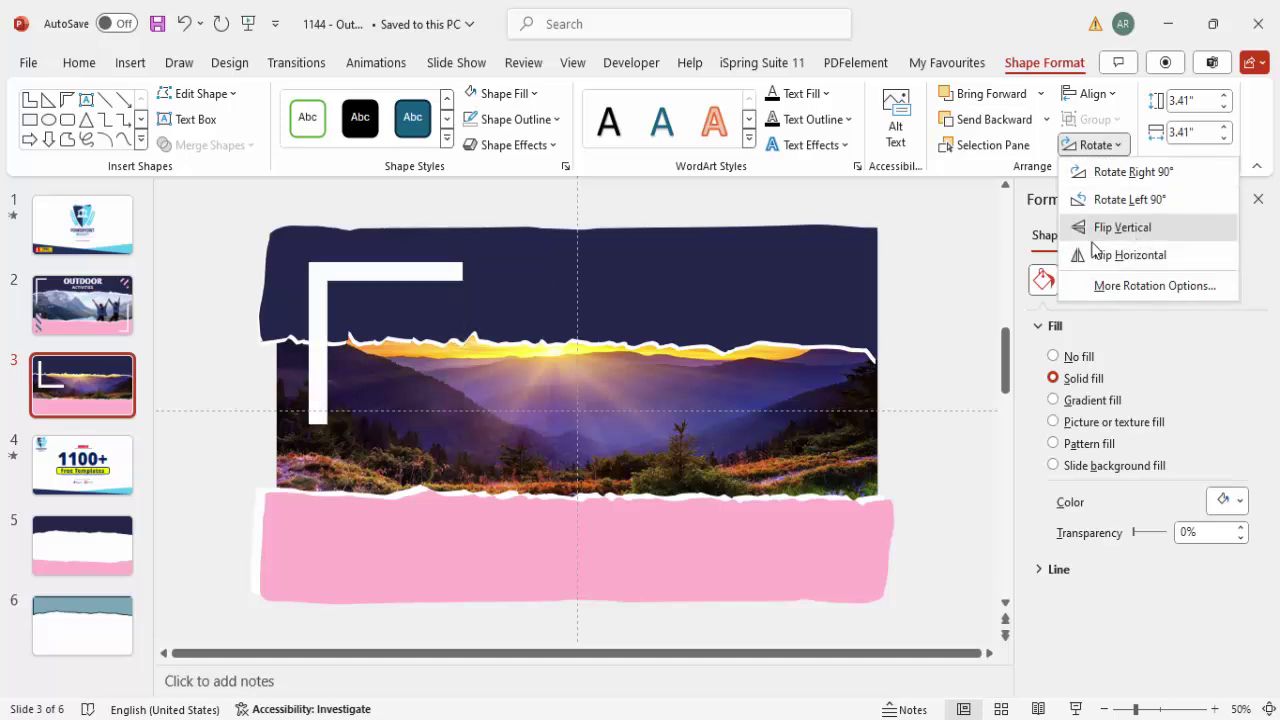
pyautogui.click(1133, 233)
pyautogui.moveTo(463, 424); pyautogui.dragTo(420, 400)
pyautogui.click(437, 397)
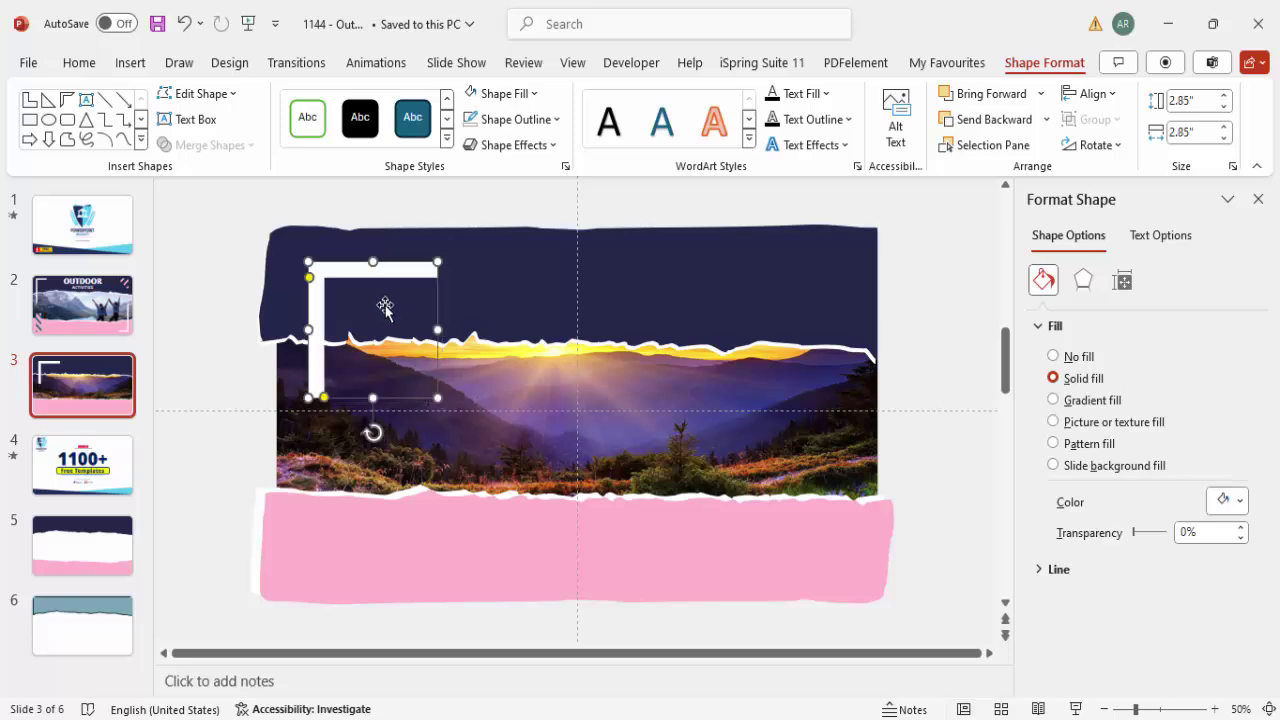
# - Copy the corner bracket, flip it both ways, and move it to the lower right
pyautogui.moveTo(414, 280); pyautogui.dragTo(718, 454)
pyautogui.click(1093, 145)
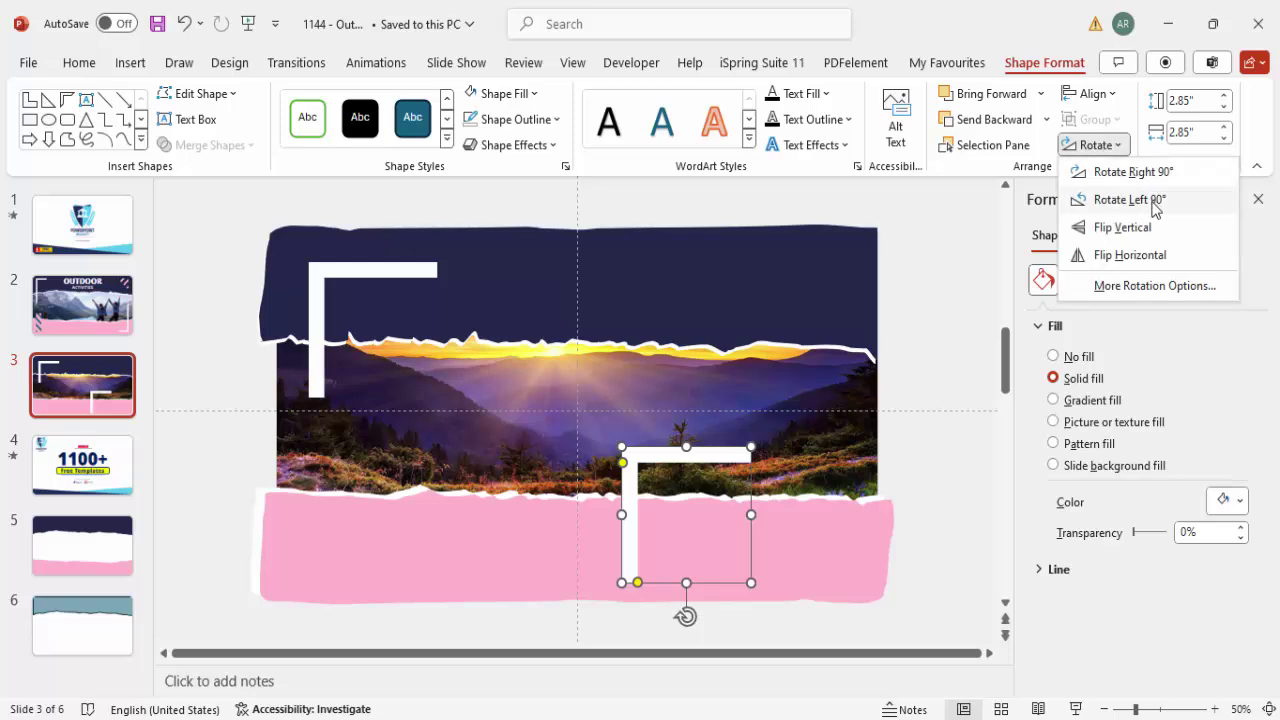
pyautogui.click(1155, 257)
pyautogui.click(1093, 145)
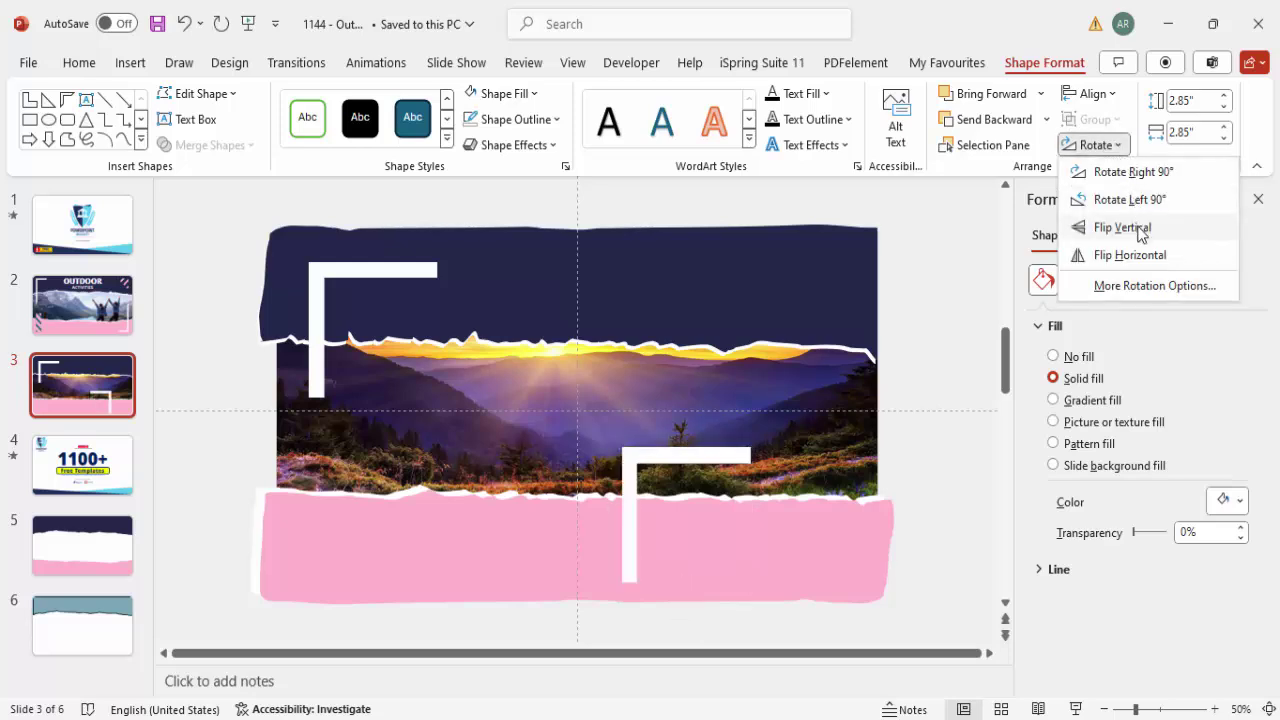
pyautogui.click(1139, 229)
pyautogui.moveTo(743, 523); pyautogui.dragTo(842, 512)
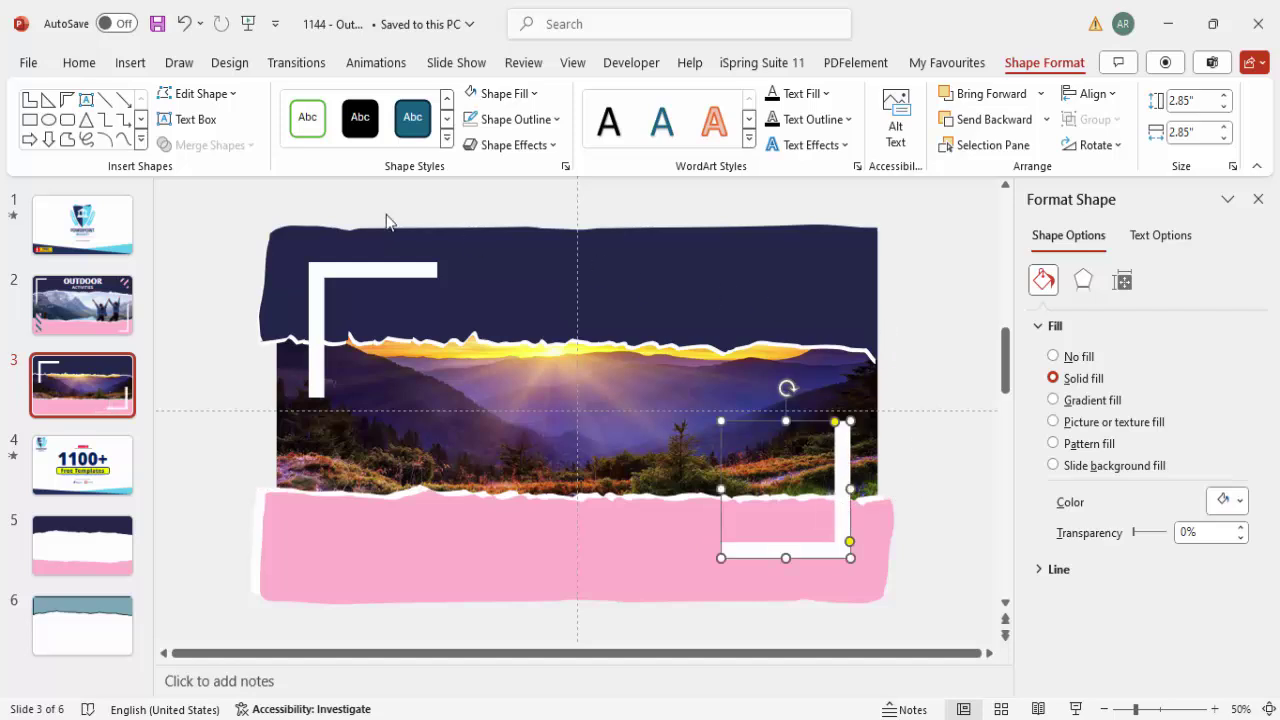
pyautogui.click(130, 63)
pyautogui.click(416, 120)
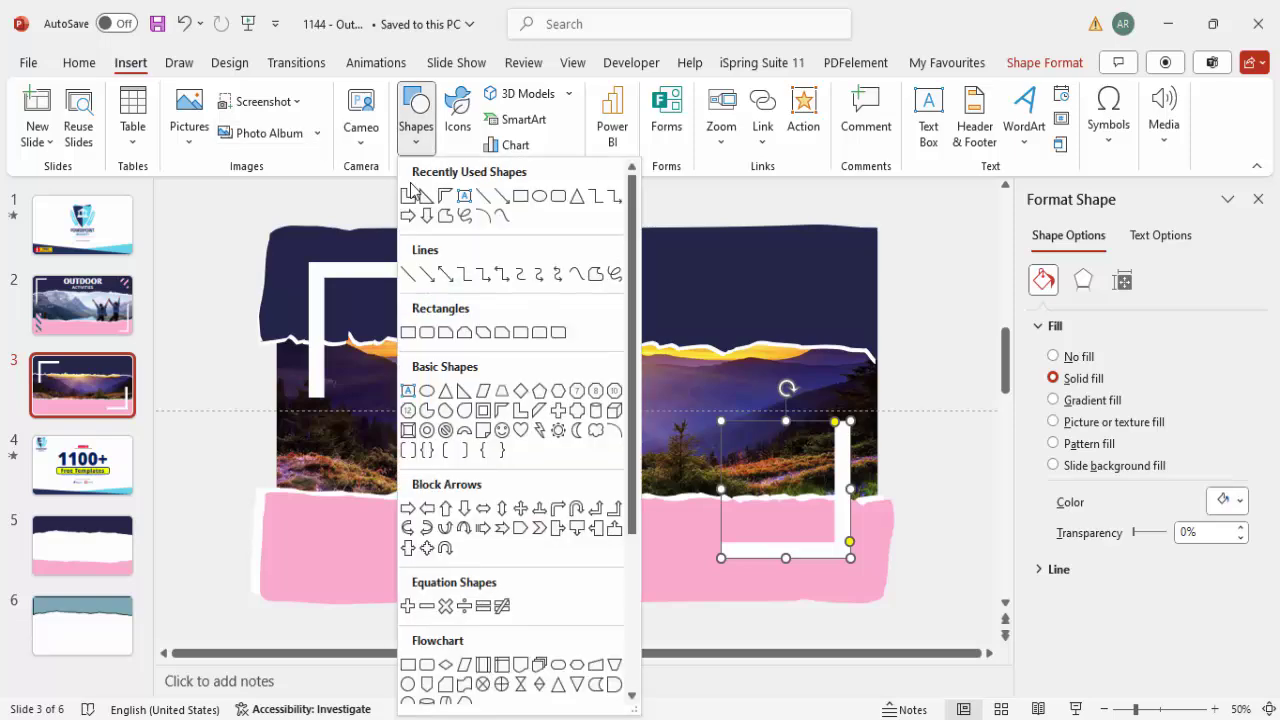
# - Draw a right triangle in the top-right corner and flip it vertically and horizontally
pyautogui.click(542, 334)
pyautogui.moveTo(765, 258)
pyautogui.mouseDown()
pyautogui.moveTo(832, 300)
pyautogui.moveTo(846, 335)
pyautogui.mouseUp()
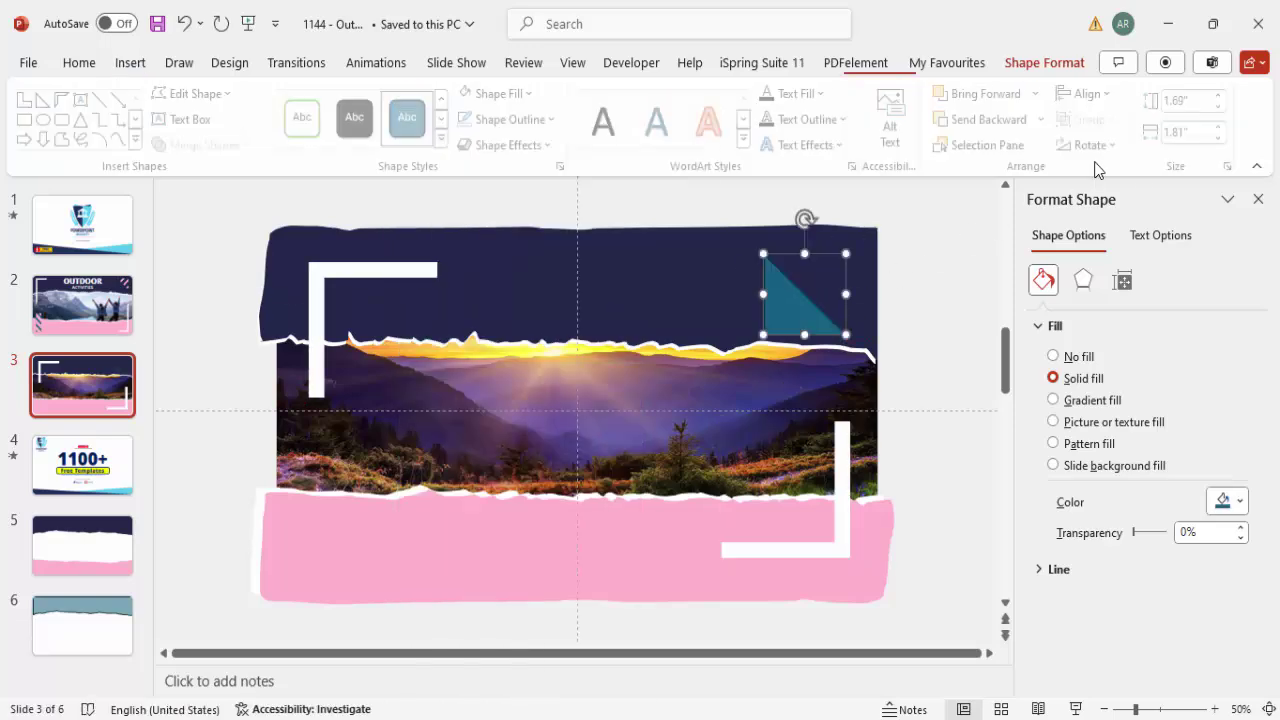
pyautogui.click(1096, 145)
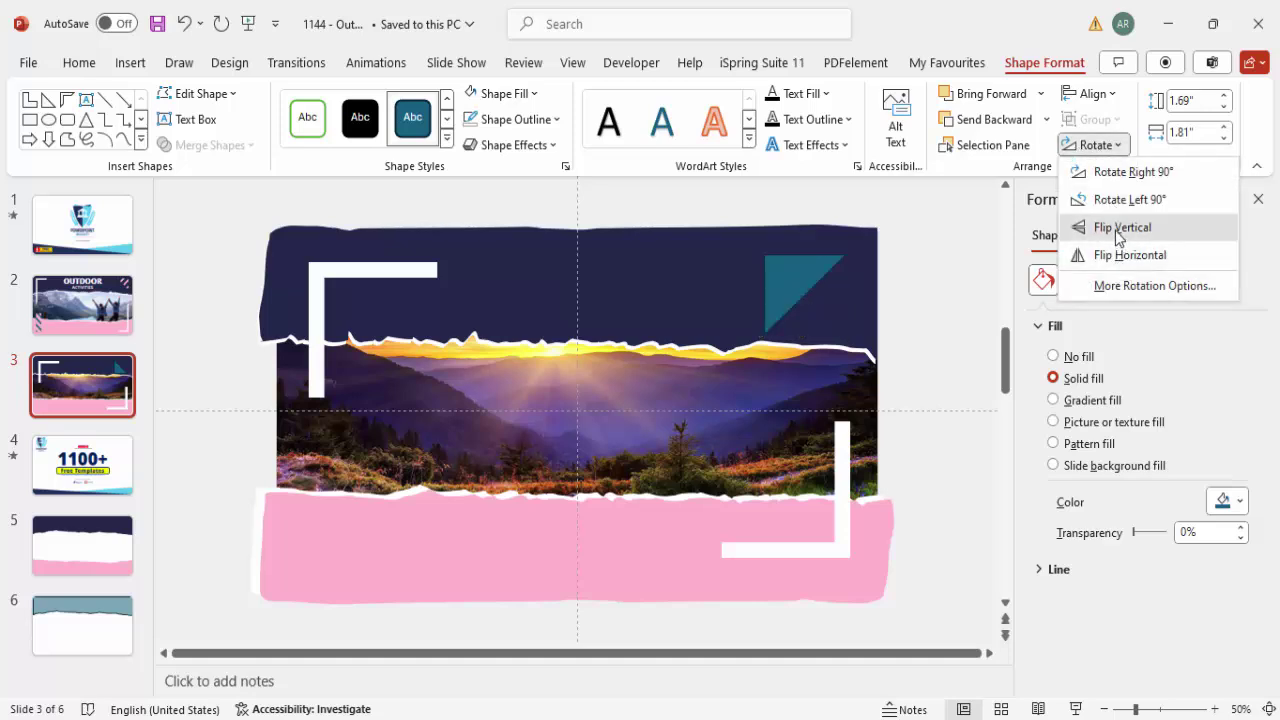
pyautogui.click(1114, 229)
pyautogui.click(1096, 145)
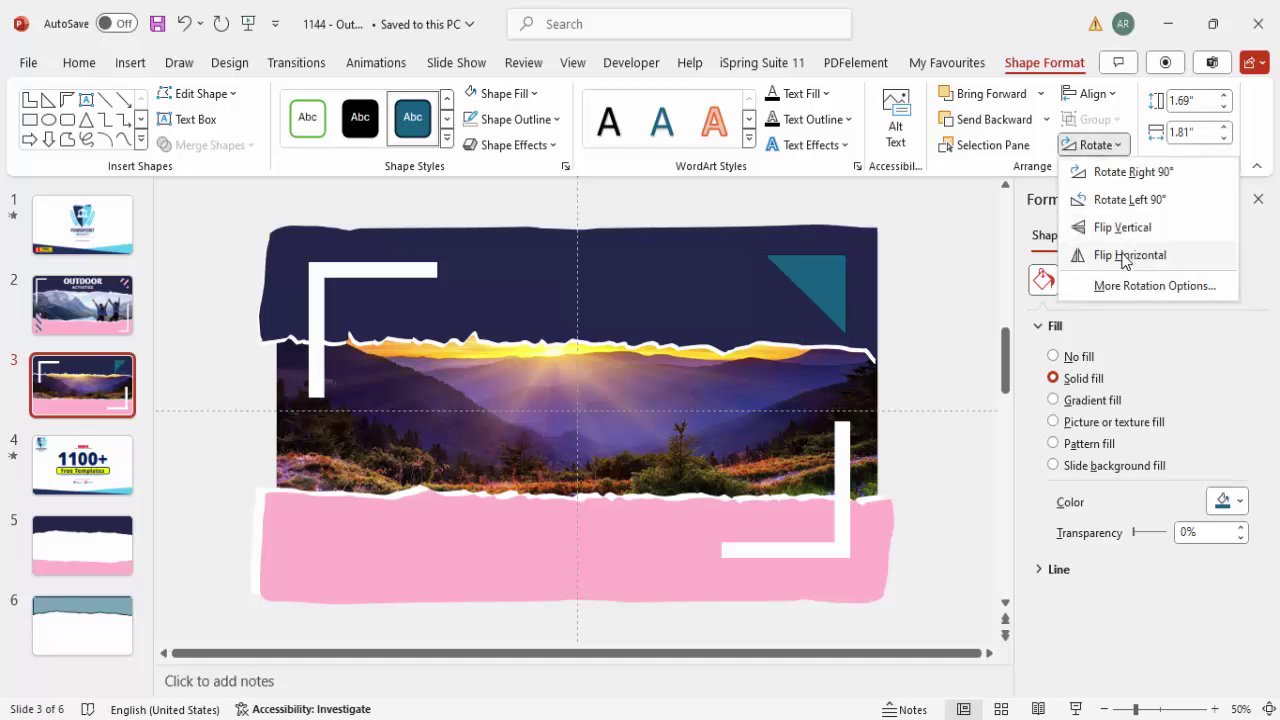
pyautogui.click(1124, 257)
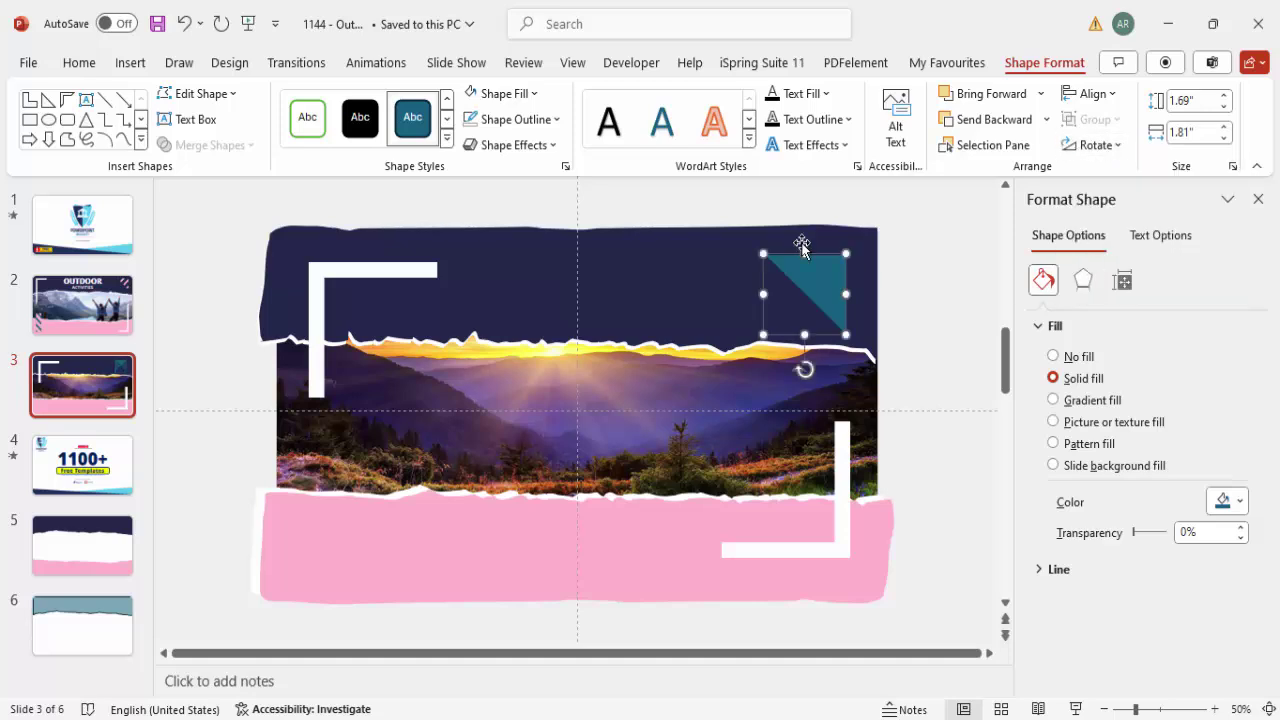
# - Give the triangle a wide diagonal stripe pattern fill with navy background and pink stripes
pyautogui.click(1106, 450)
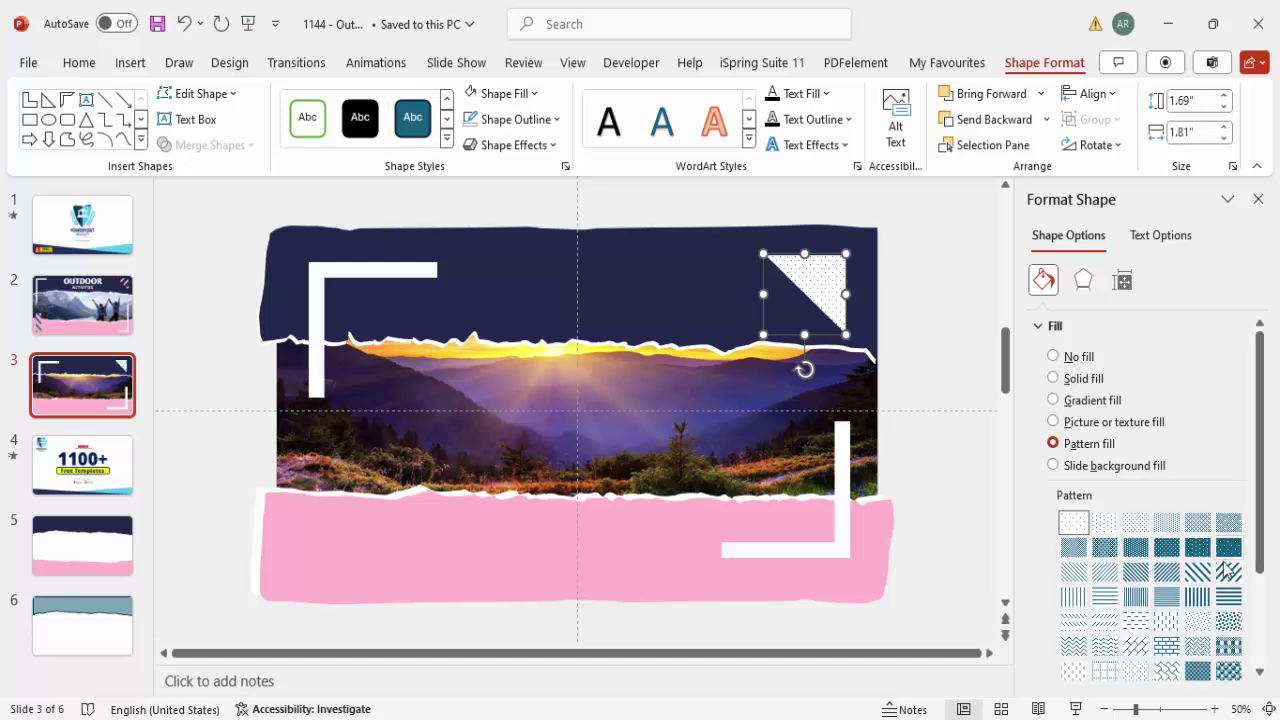
pyautogui.click(1229, 576)
pyautogui.moveTo(1265, 529); pyautogui.dragTo(1260, 606)
pyautogui.click(1239, 655)
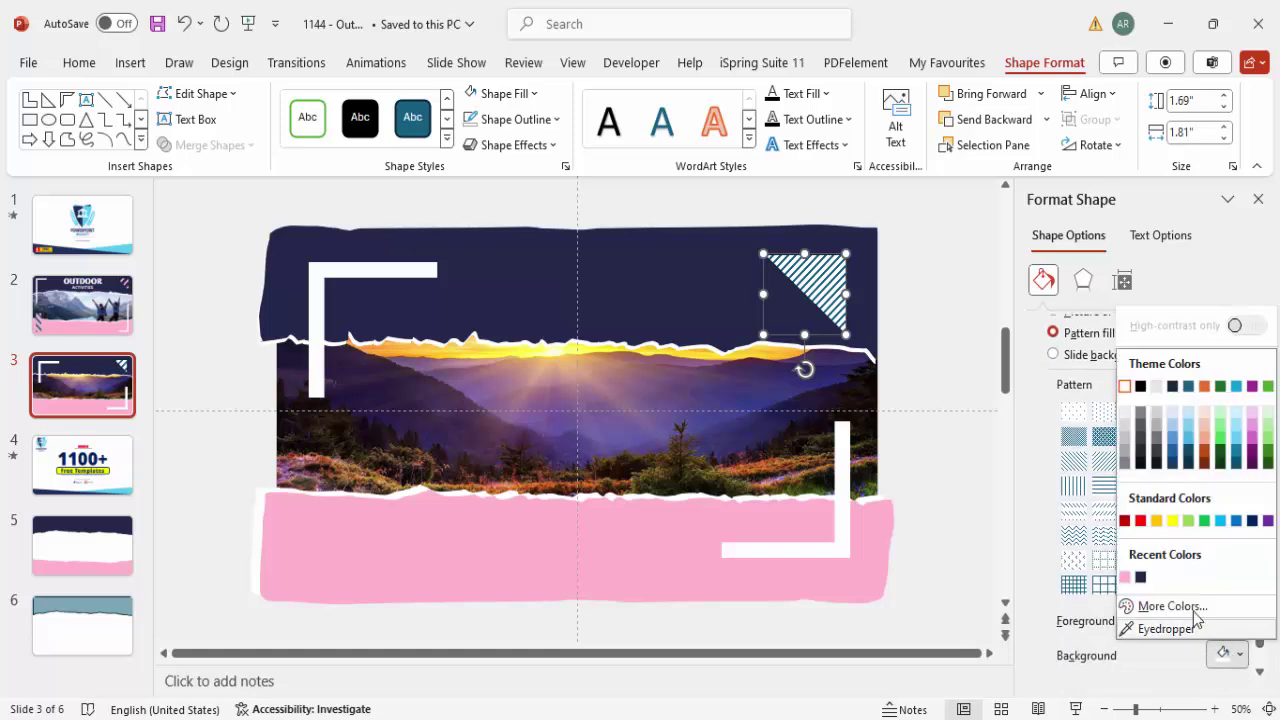
pyautogui.click(1143, 577)
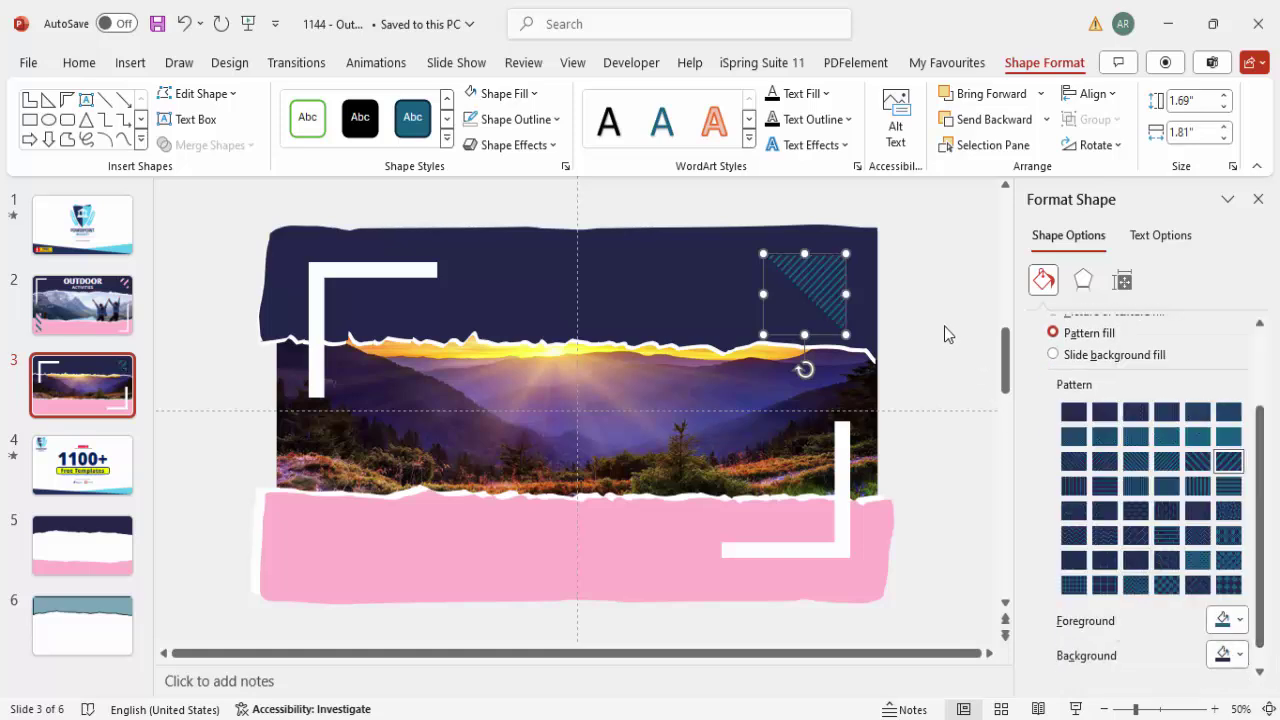
pyautogui.click(1240, 621)
pyautogui.click(1141, 544)
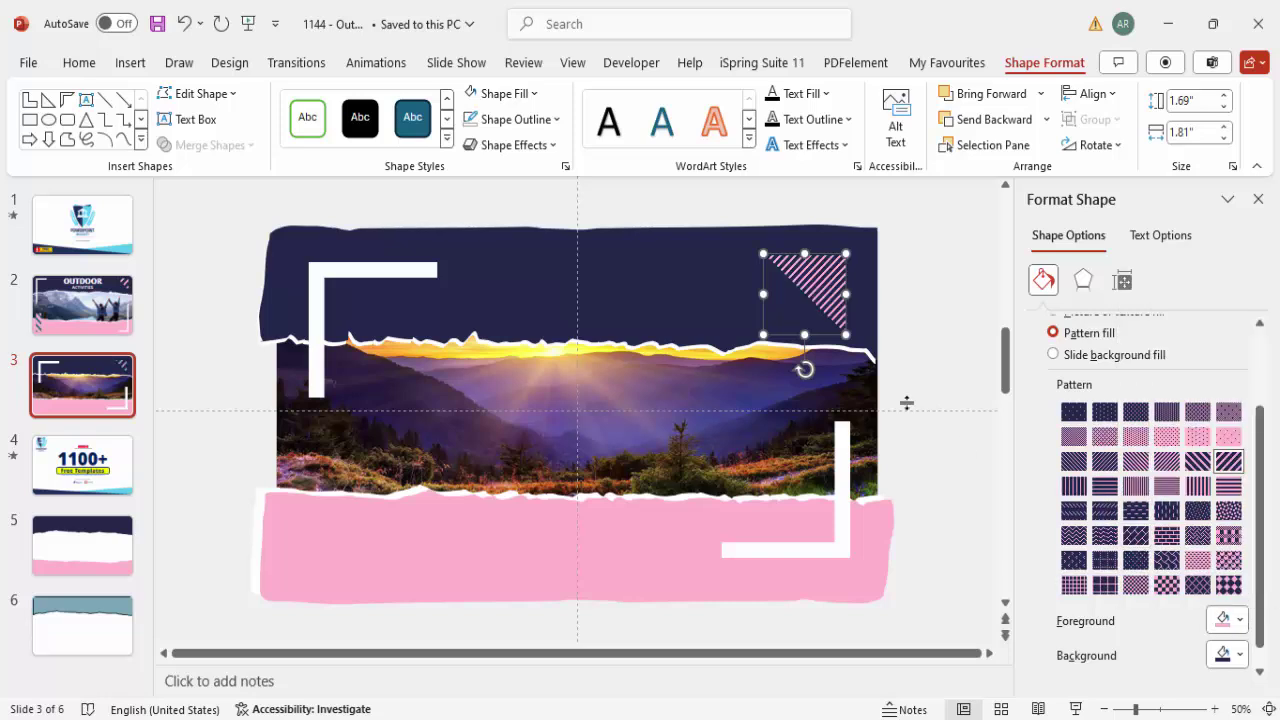
pyautogui.click(914, 318)
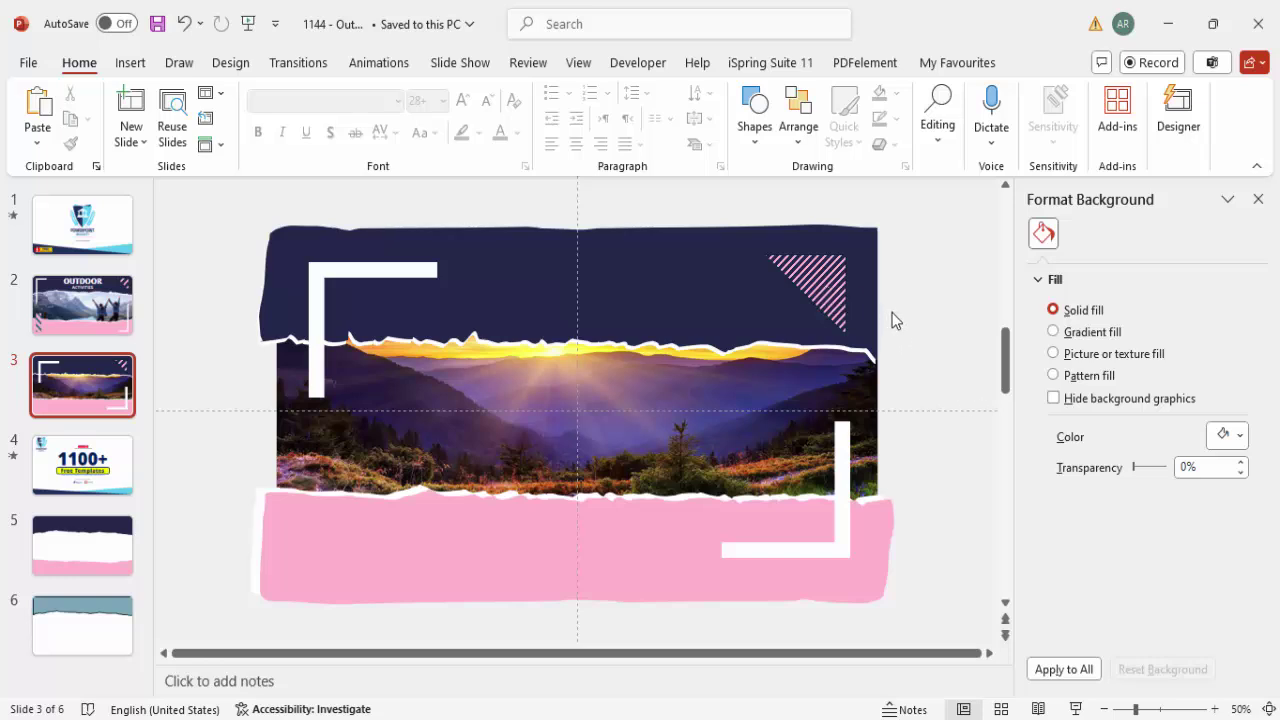
pyautogui.click(131, 62)
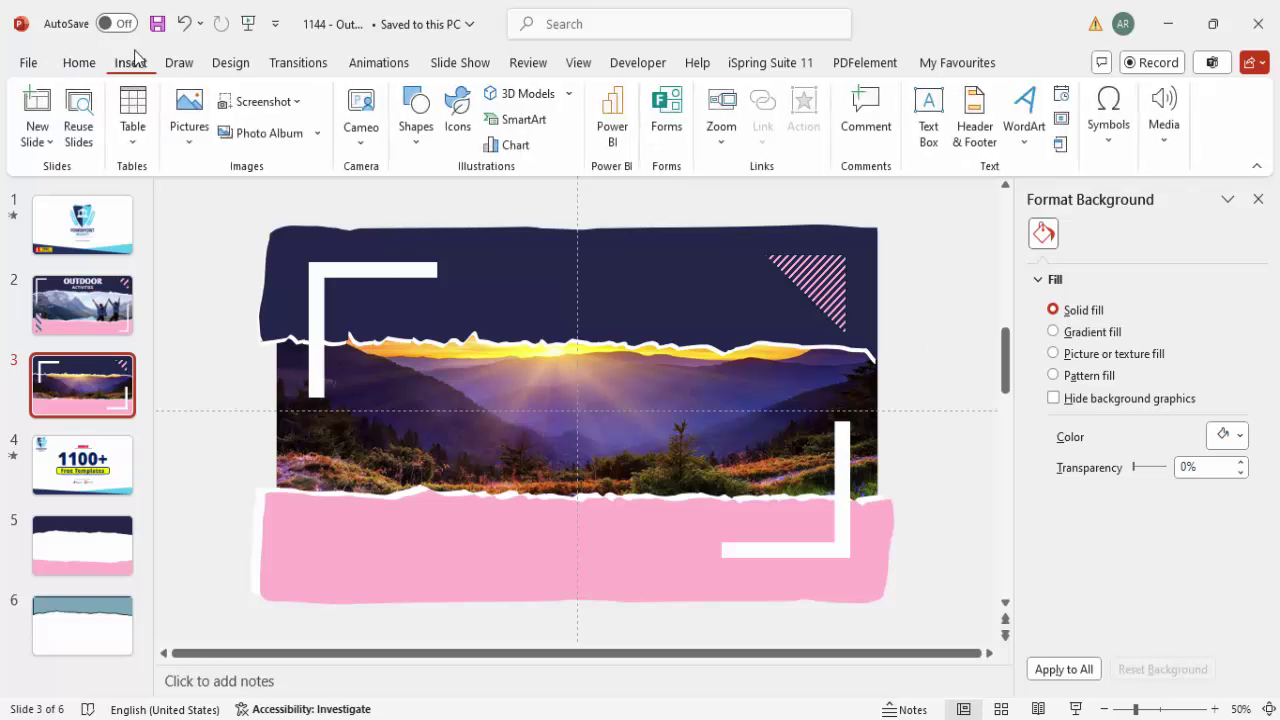
# - Draw a title text box near the top centre with white, centred text
pyautogui.click(928, 118)
pyautogui.moveTo(480, 263); pyautogui.dragTo(722, 345)
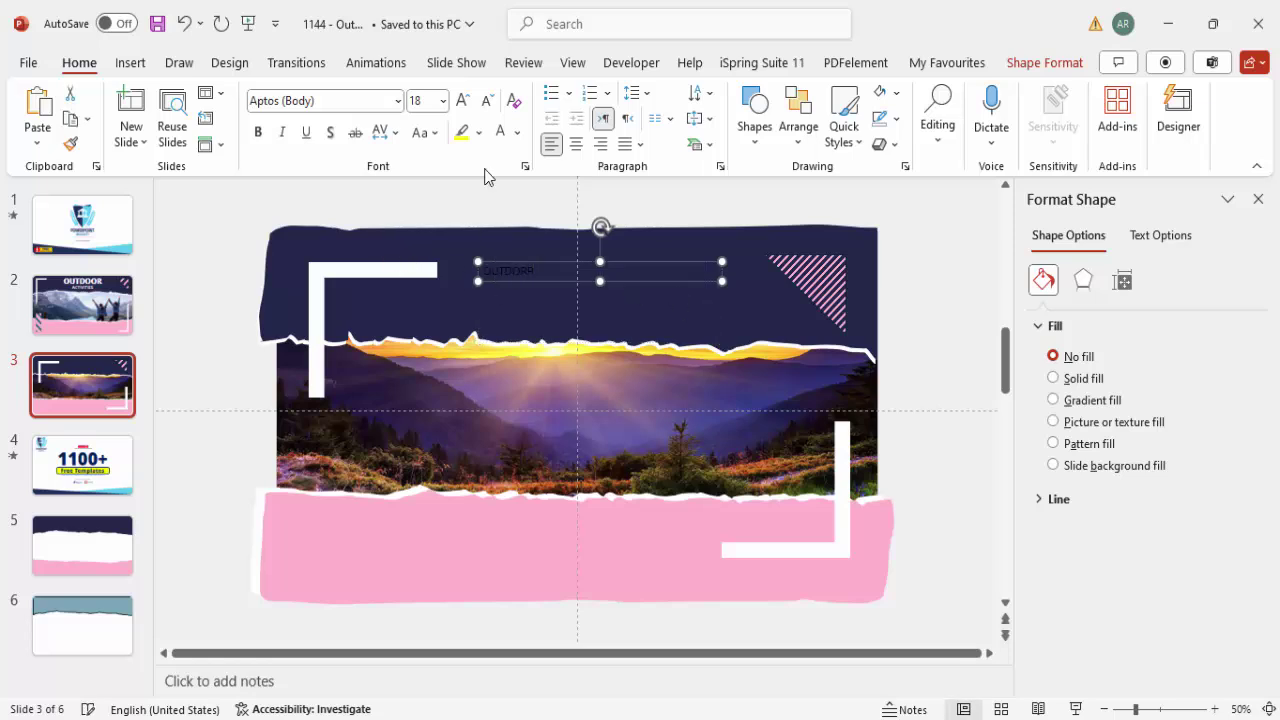
pyautogui.click(501, 133)
pyautogui.click(576, 145)
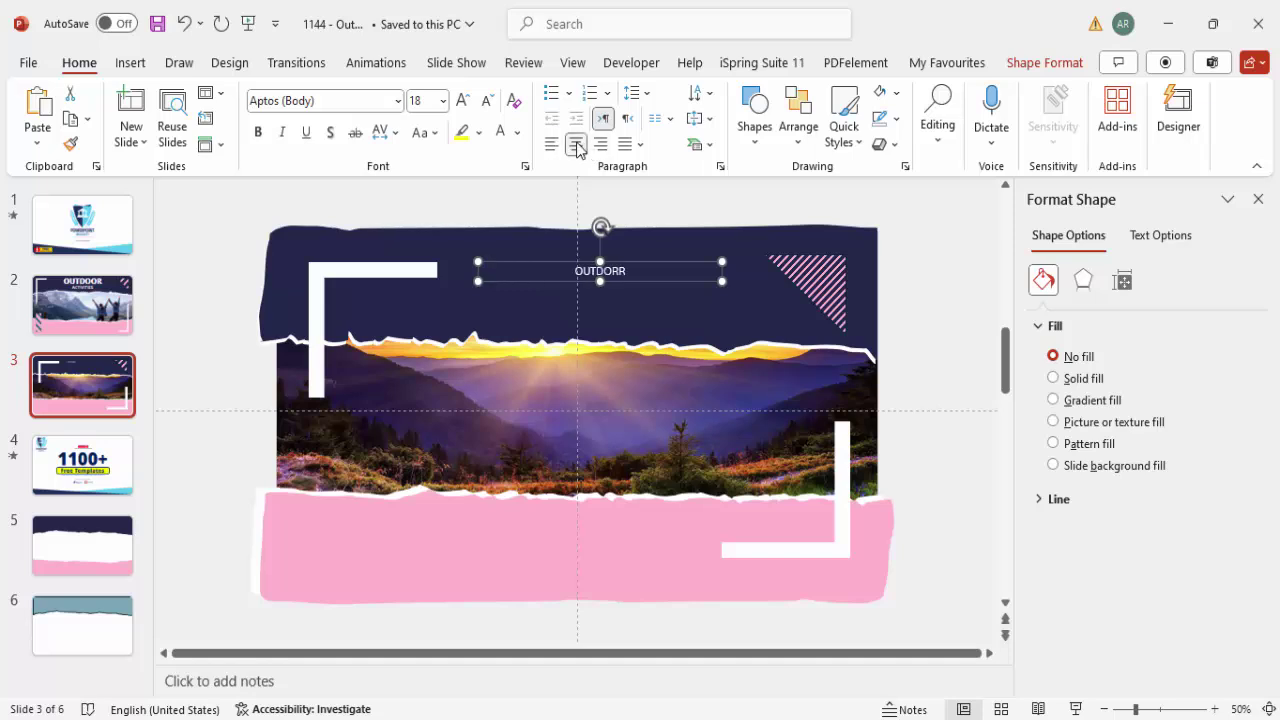
# - Set the title font to Open Sans Extrabold and enlarge it three size steps
pyautogui.click(340, 102)
pyautogui.write('Open Sans Semibold')
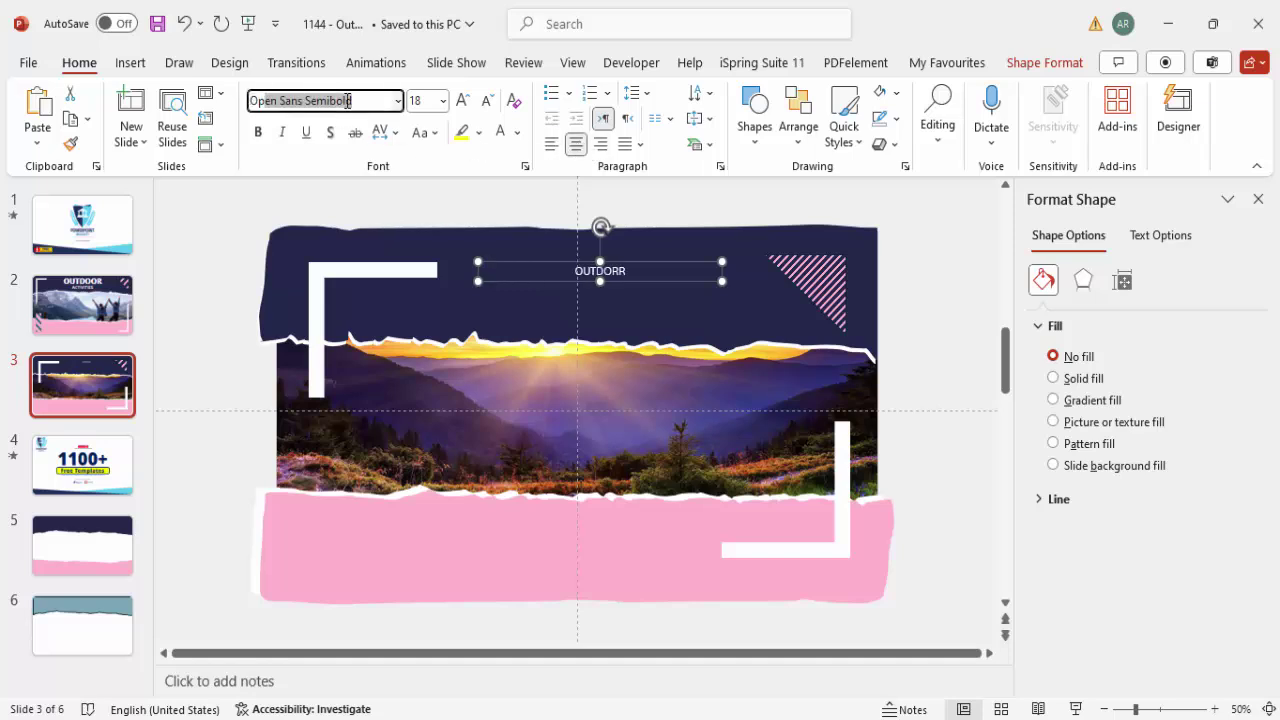
pyautogui.press('Return')
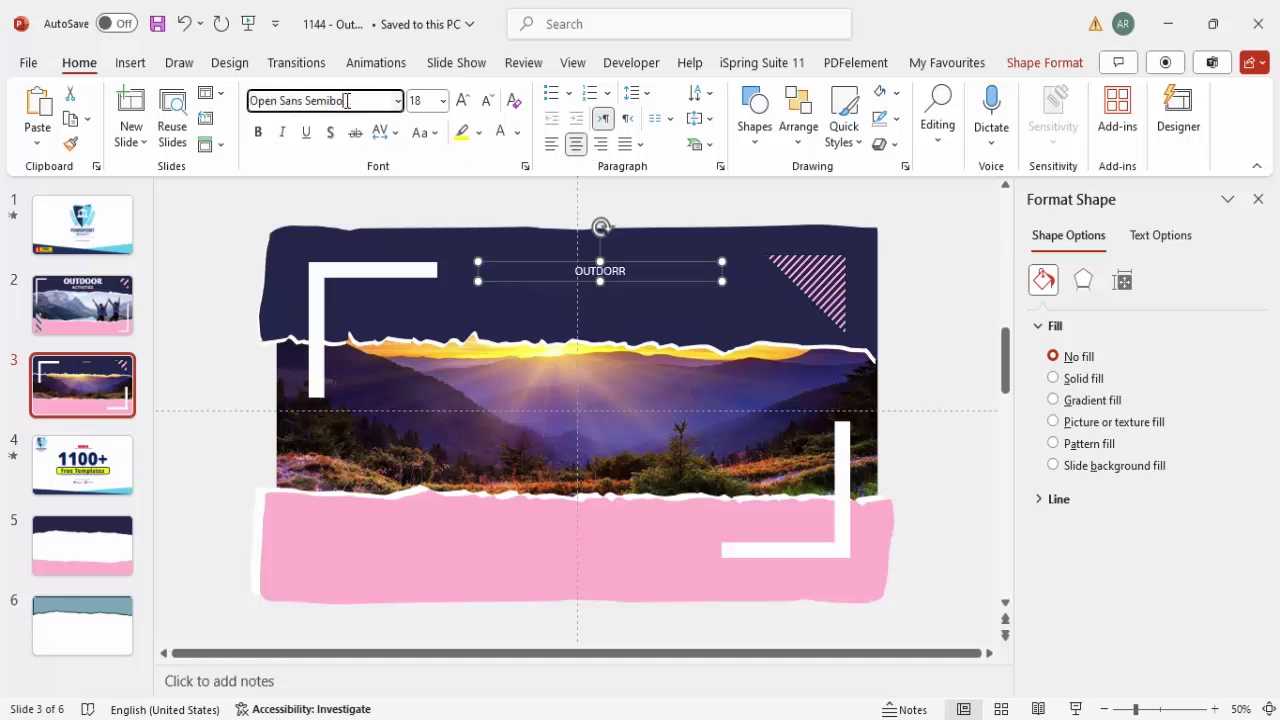
pyautogui.write('Extrabold')
pyautogui.press('Return')
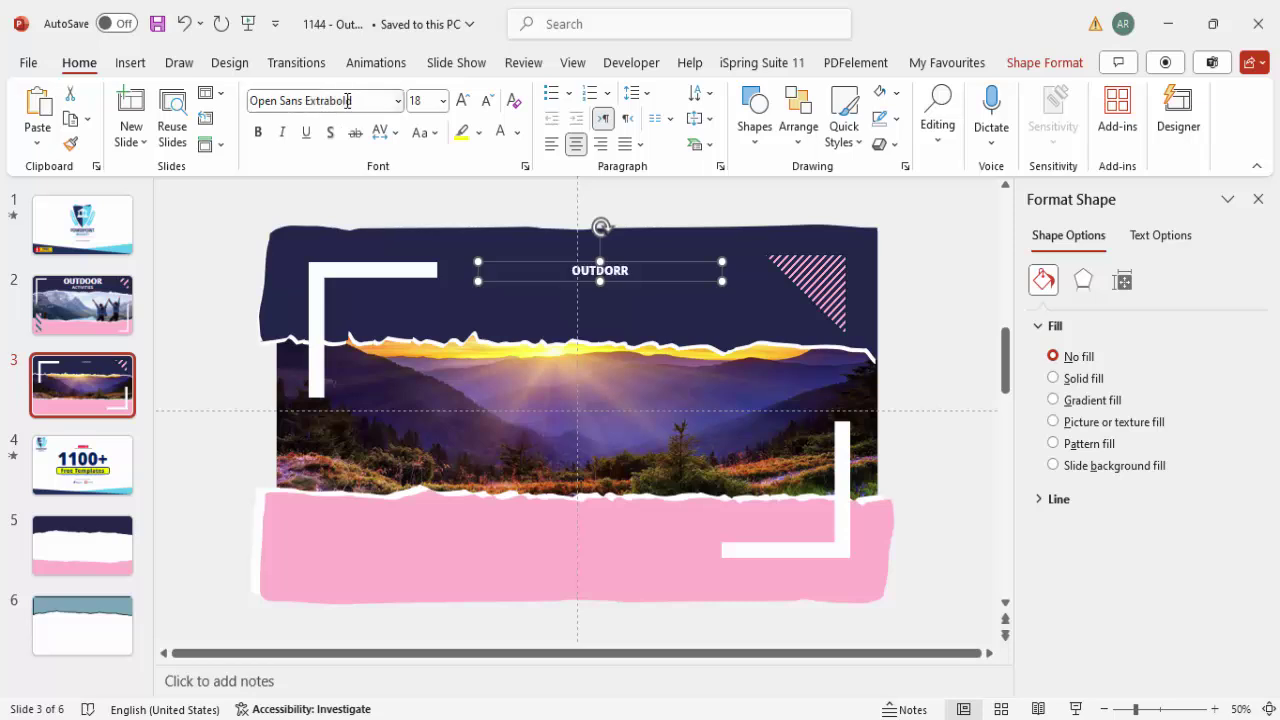
pyautogui.click(461, 100)
pyautogui.click(461, 100)
pyautogui.click(461, 100)
pyautogui.click(461, 100)
pyautogui.click(461, 100)
pyautogui.click(461, 100)
pyautogui.click(461, 100)
pyautogui.click(461, 100)
# - Correct the misspelled OUTDORR to OUTDOOR
pyautogui.click(655, 283)
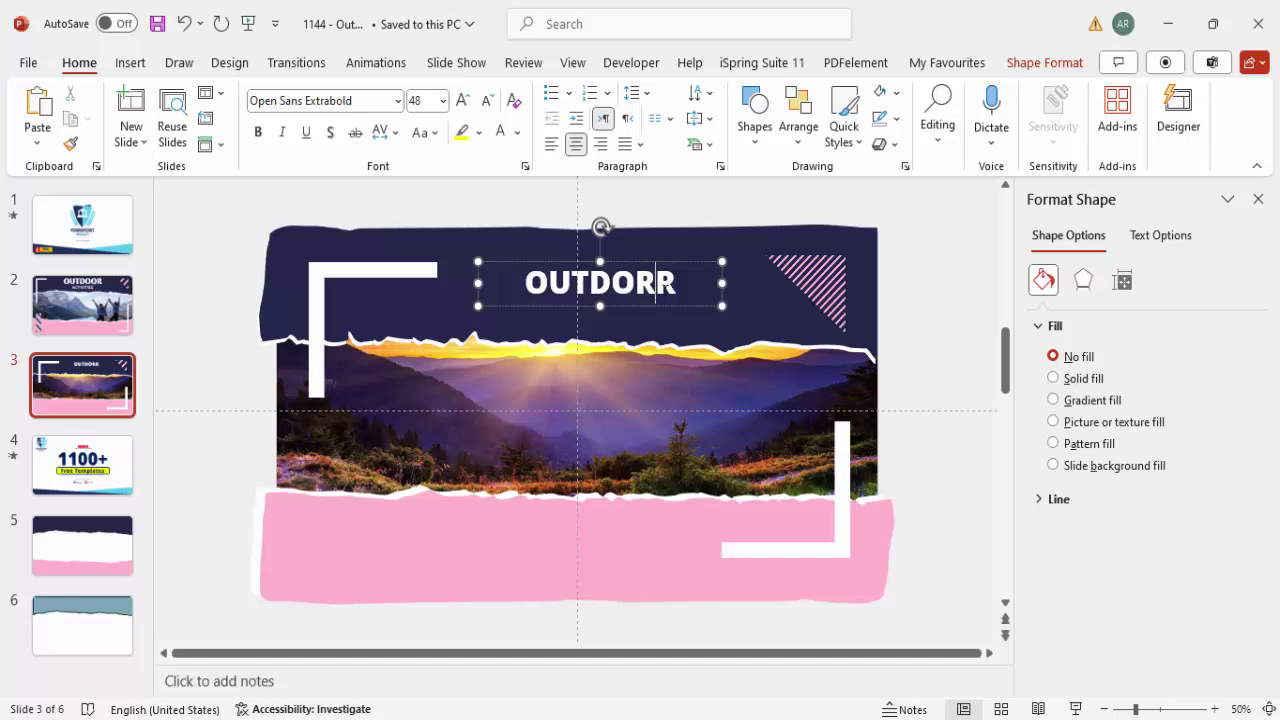
pyautogui.press('BackSpace')
pyautogui.write('o')
pyautogui.press('BackSpace')
pyautogui.write('O')
# - Nudge the title left to centre it and enlarge it to 72 pt
pyautogui.moveTo(621, 261); pyautogui.dragTo(599, 260)
pyautogui.click(462, 100)
pyautogui.click(462, 100)
pyautogui.click(462, 100)
pyautogui.click(462, 100)
# - Move the title over the mountain photo and make the second line Open Sans Semibold 48 pt
pyautogui.moveTo(605, 261); pyautogui.dragTo(597, 433)
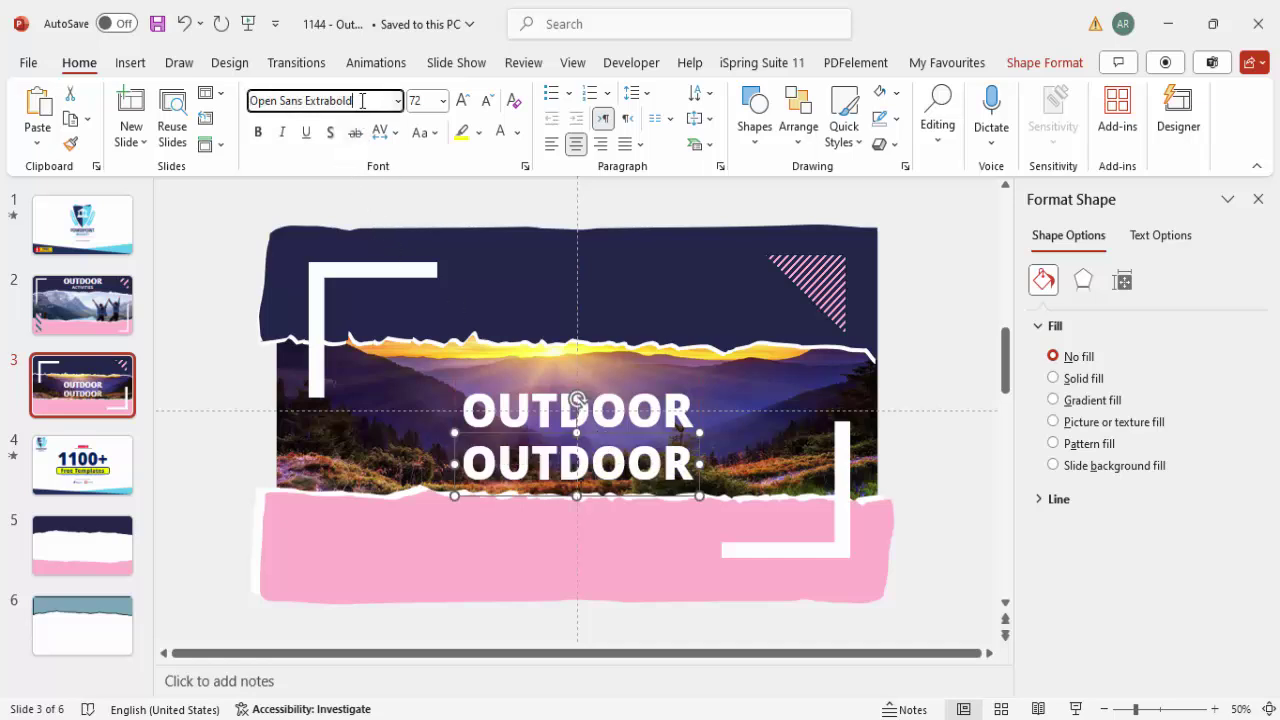
pyautogui.press('BackSpace')
pyautogui.write('Semi')
pyautogui.press('Return')
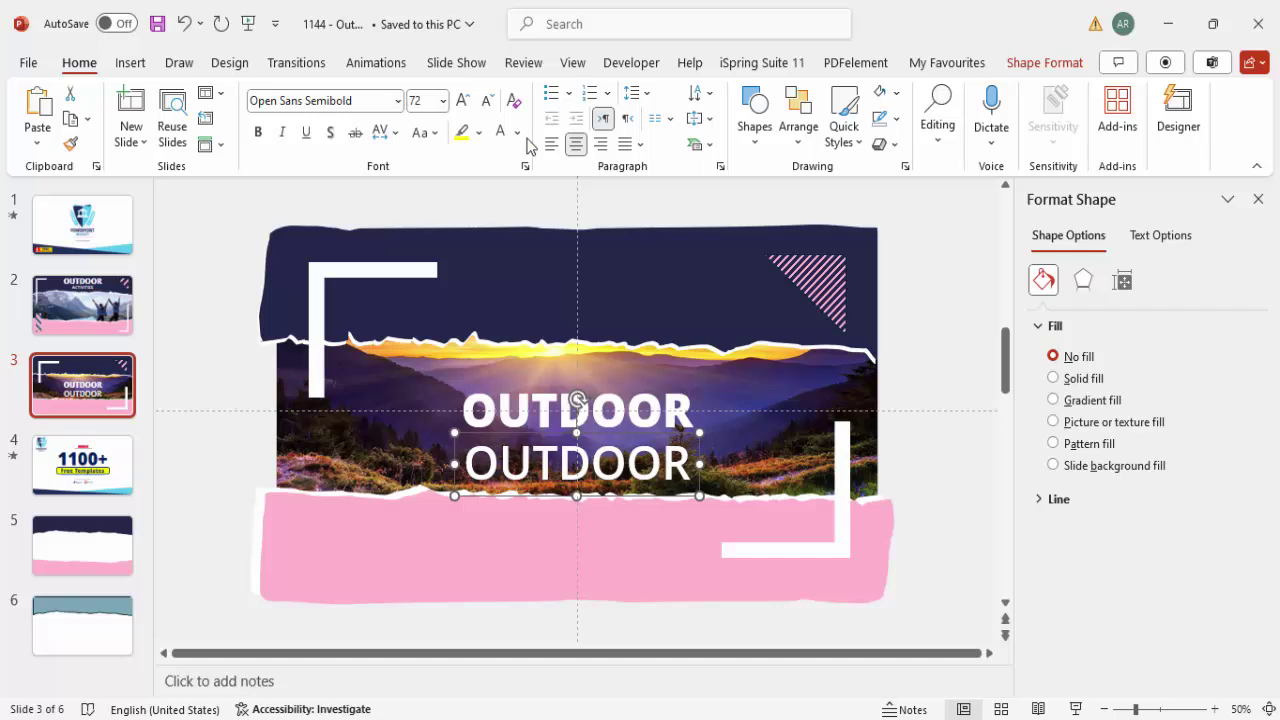
pyautogui.click(488, 101)
pyautogui.click(488, 101)
pyautogui.click(488, 101)
pyautogui.click(488, 101)
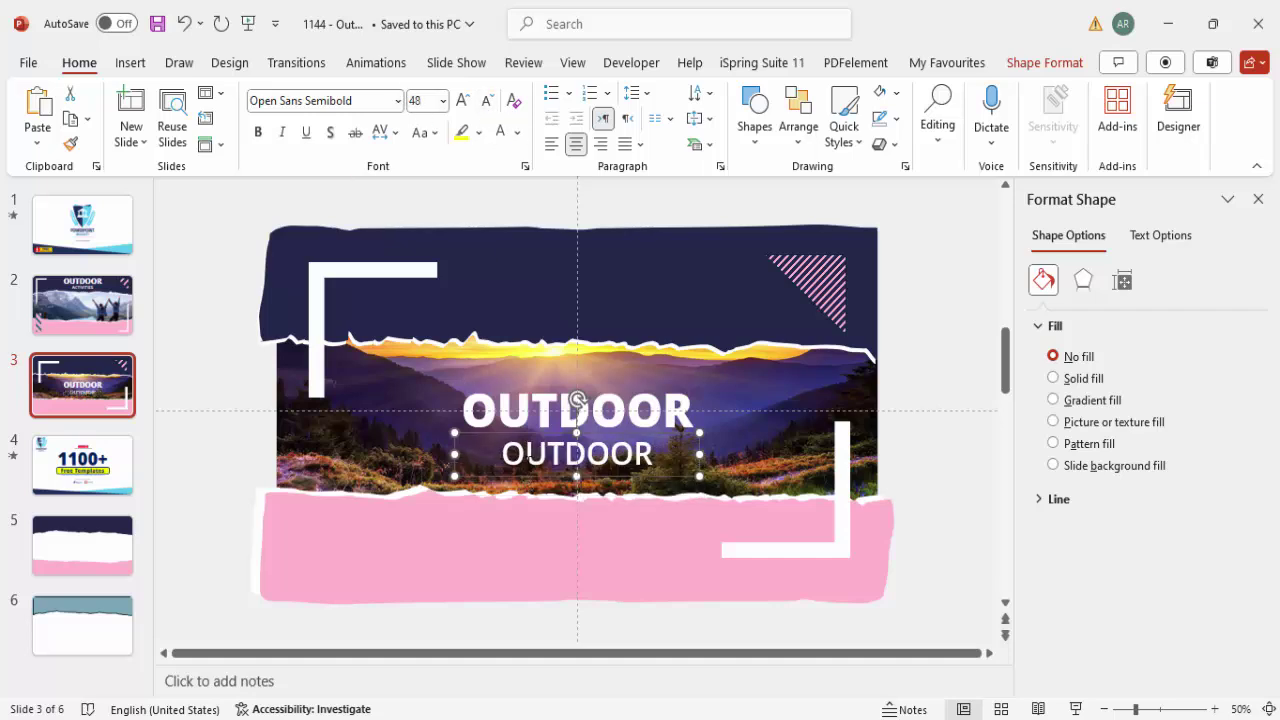
# - Replace the second line's text with ACTIVITIES and deselect the text box
pyautogui.hotkey('ctrl', 'a')
pyautogui.write('ACTIVITIES')
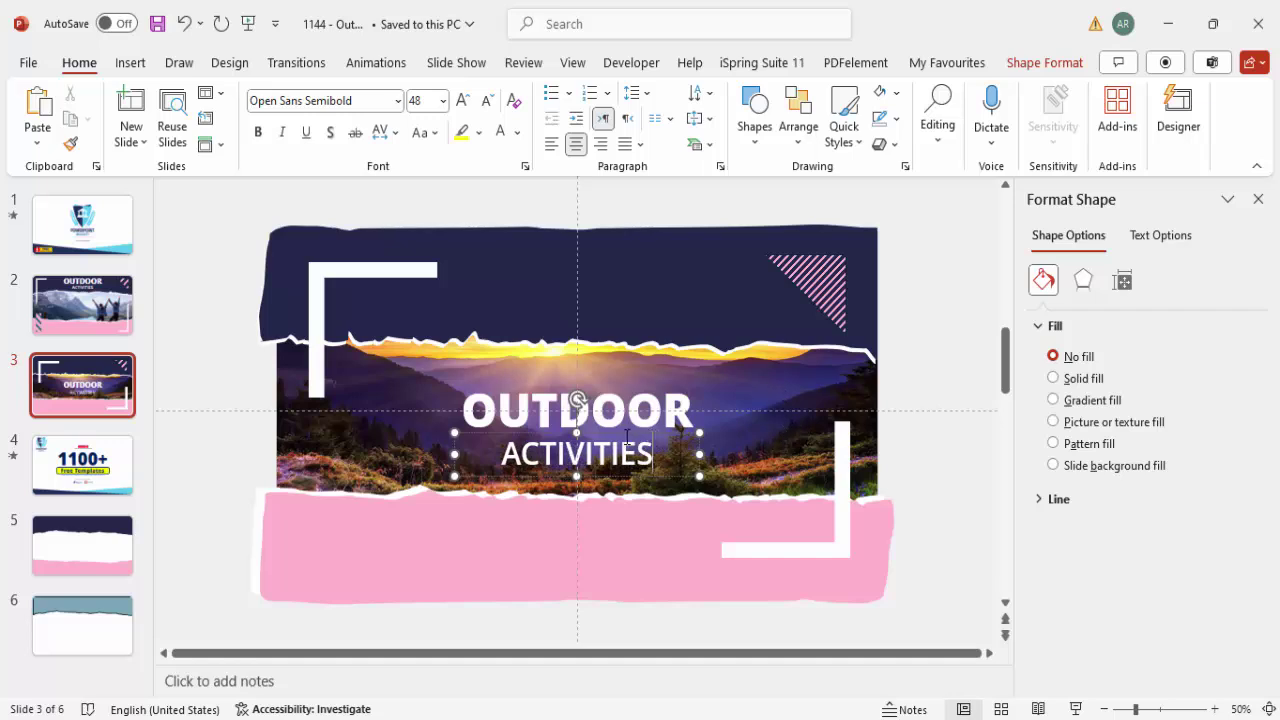
pyautogui.click(912, 396)
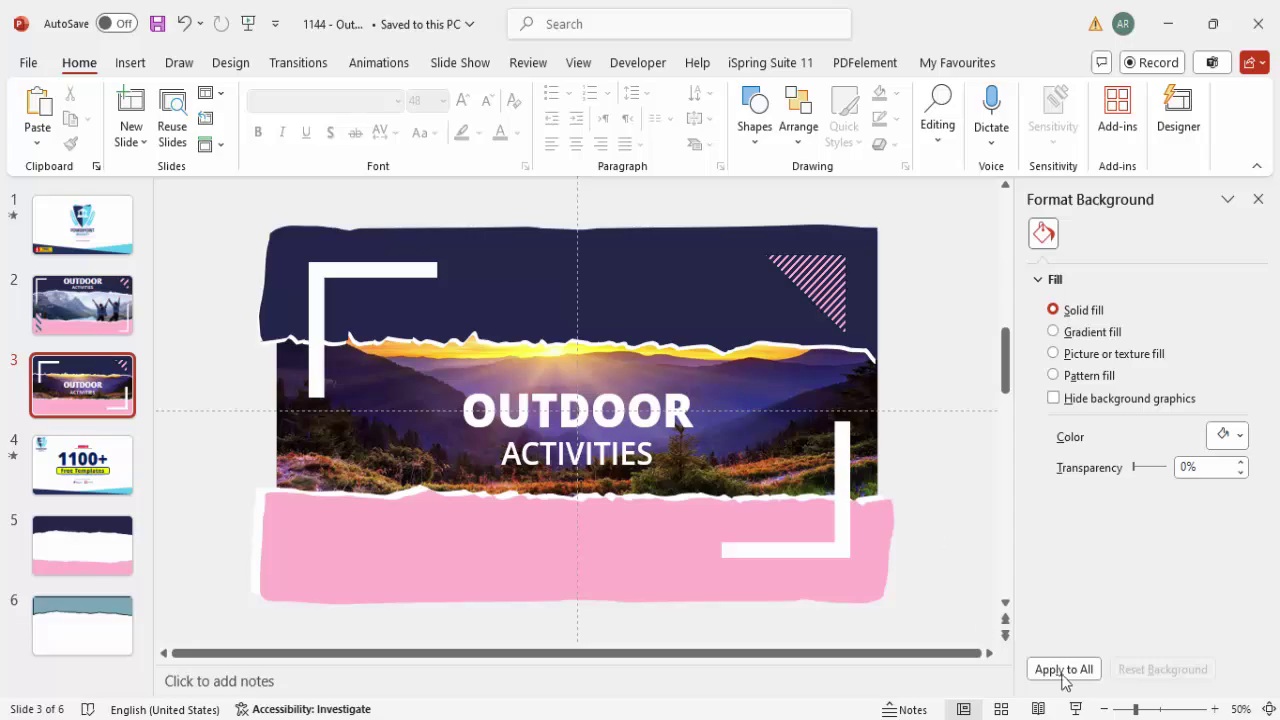
# - Play the OUTDOOR ACTIVITIES slide as a full-screen show, then exit back to editing
pyautogui.click(1076, 710)
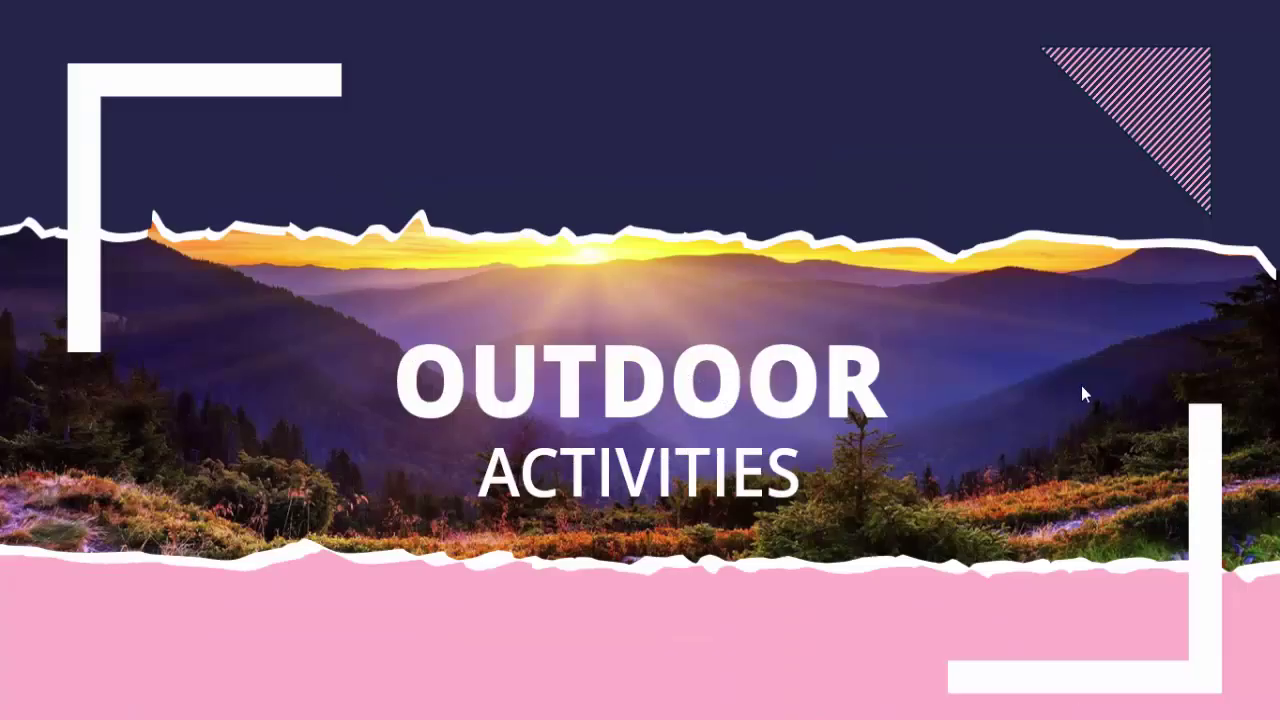
pyautogui.press('Escape')
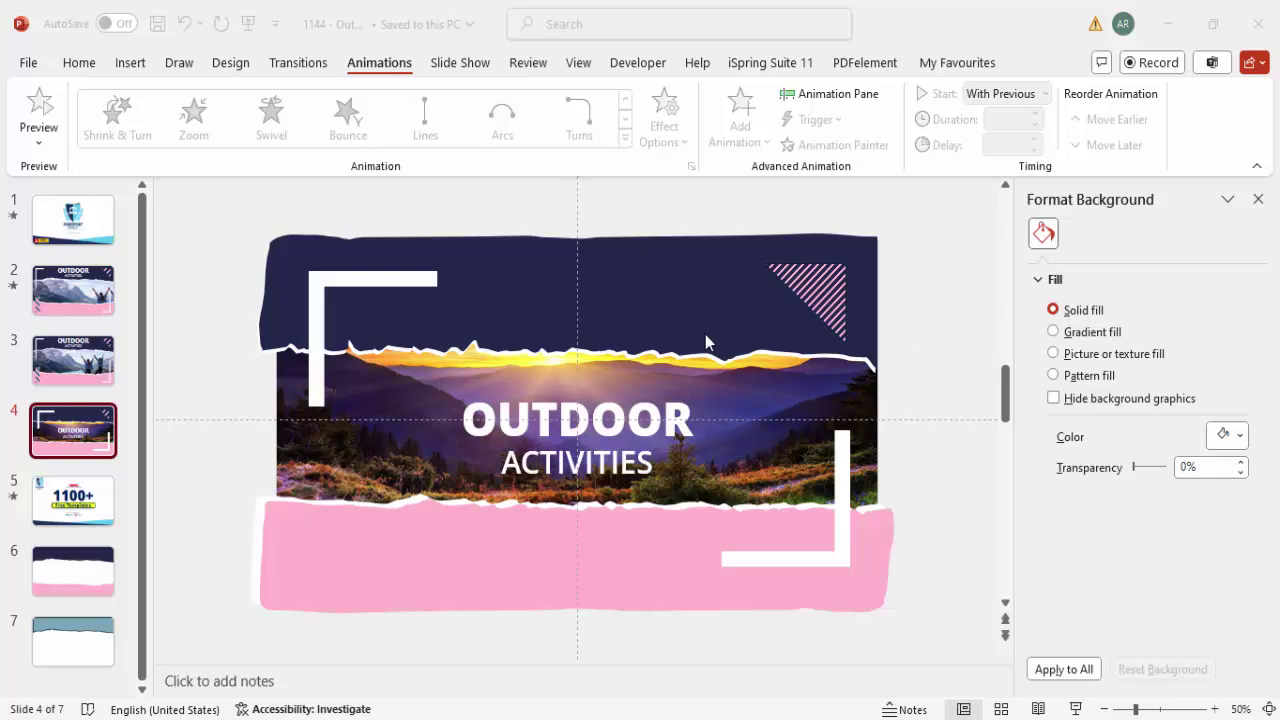
# - Show the Animation Pane and enlarge the mountain picture past the slide's right edge
pyautogui.click(835, 101)
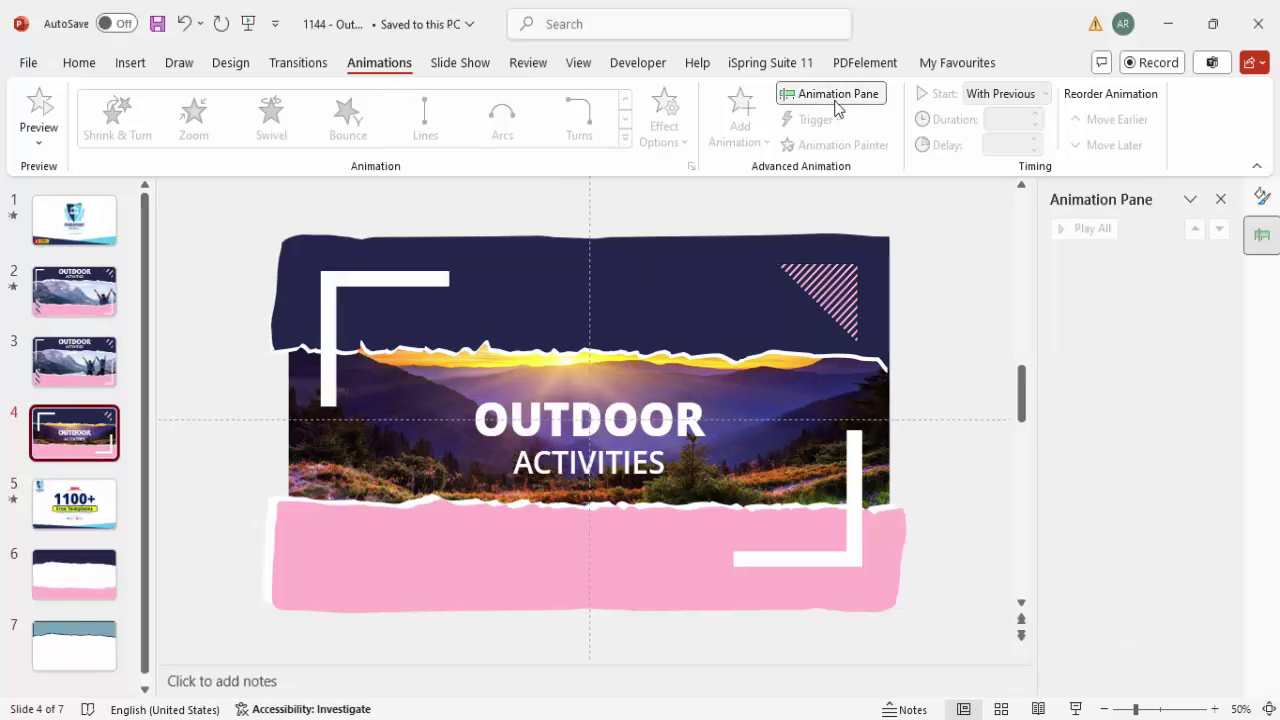
pyautogui.click(794, 386)
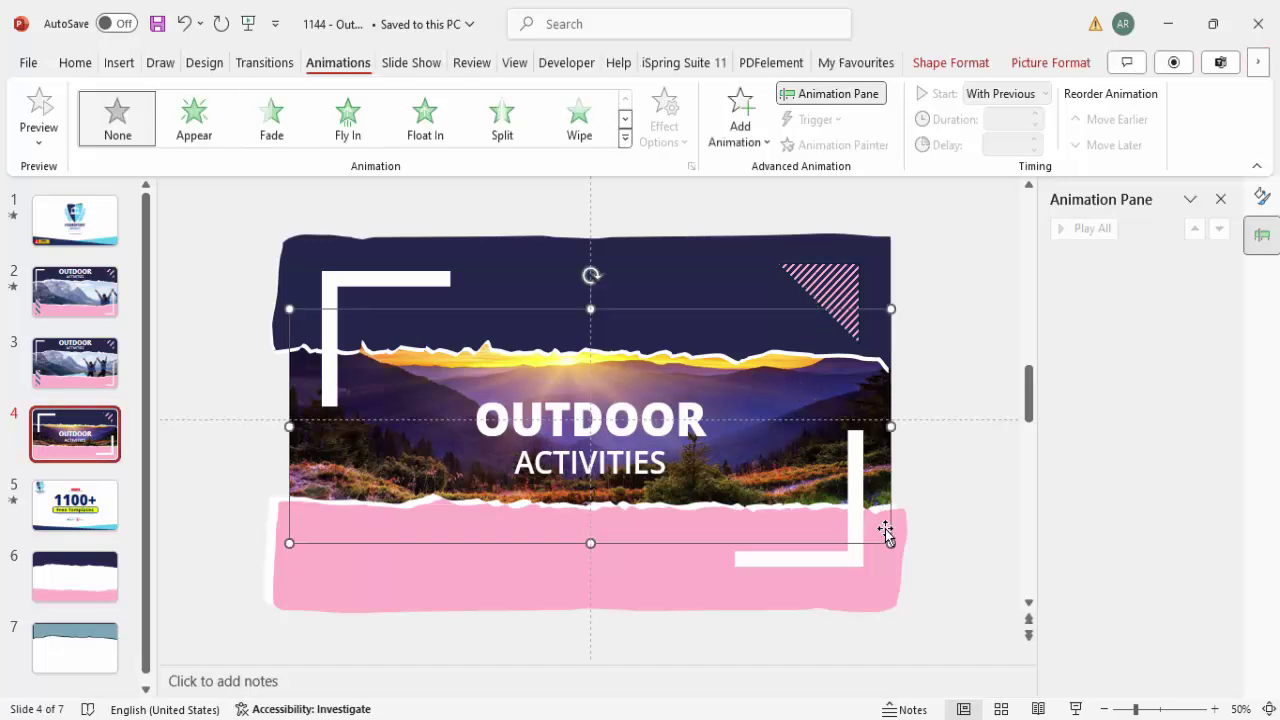
pyautogui.moveTo(889, 543); pyautogui.dragTo(955, 601)
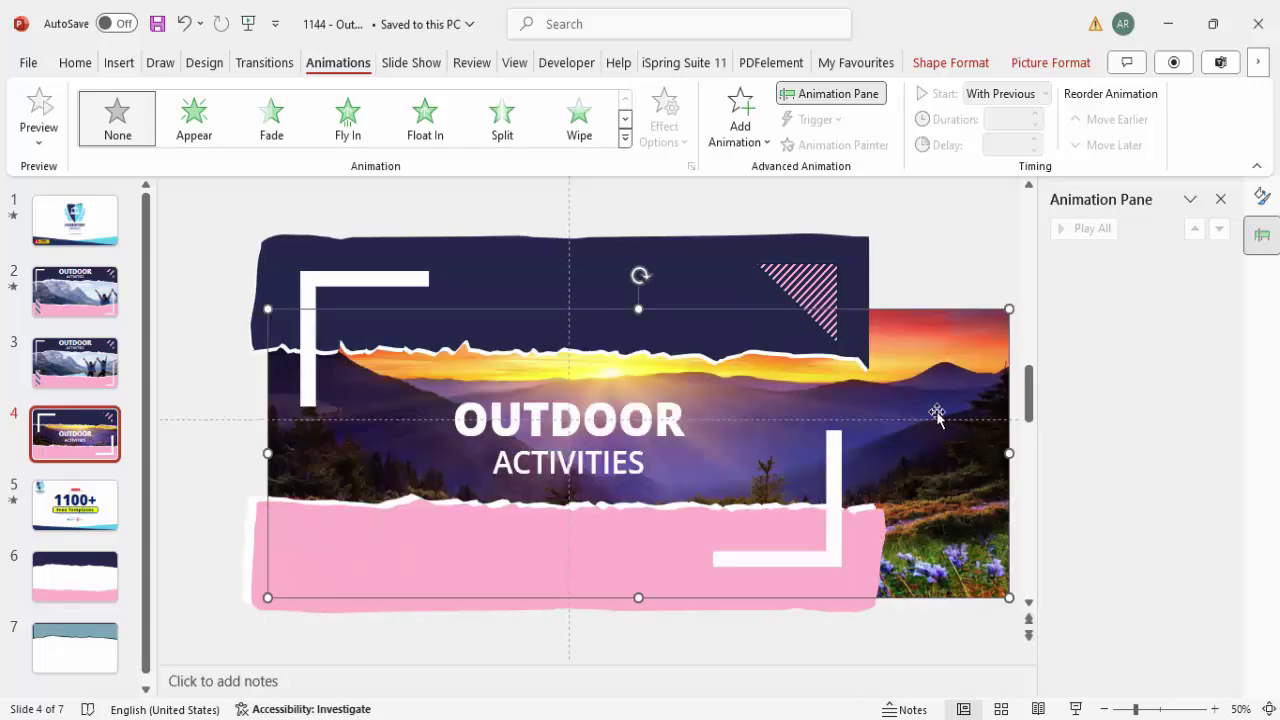
# - Apply the Left motion path from More Motion Paths to the picture
pyautogui.click(748, 145)
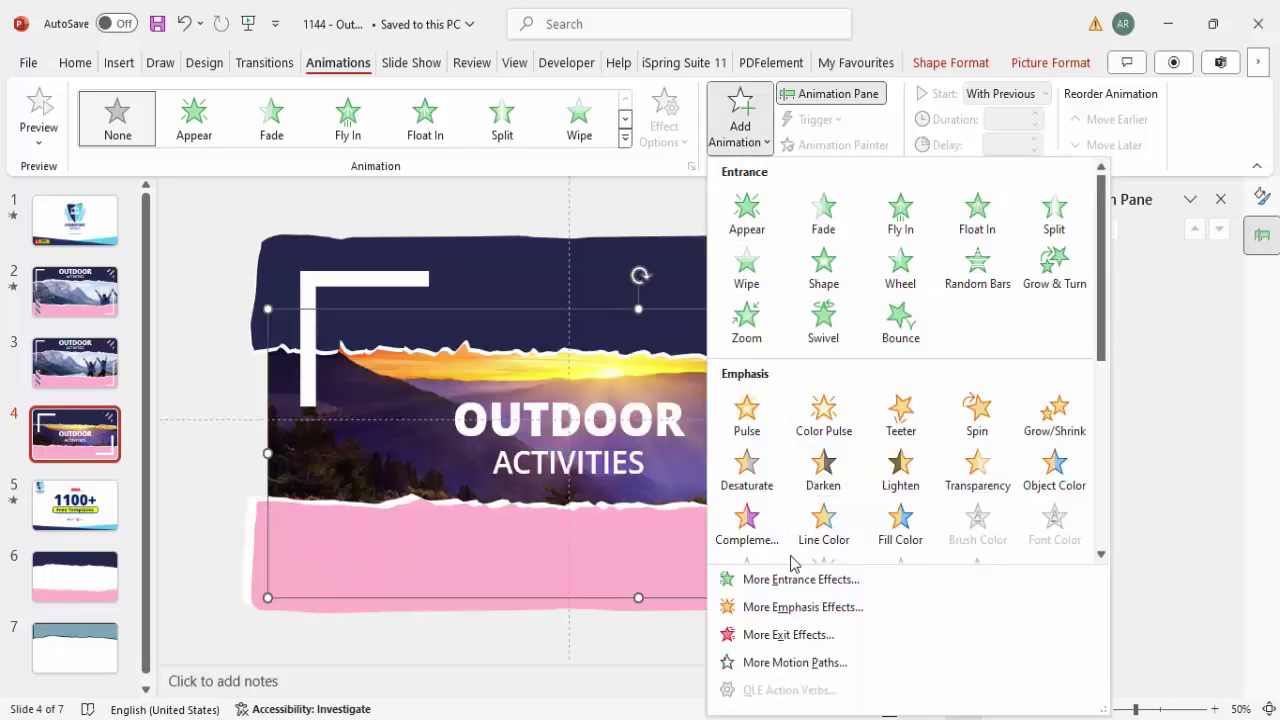
pyautogui.click(806, 664)
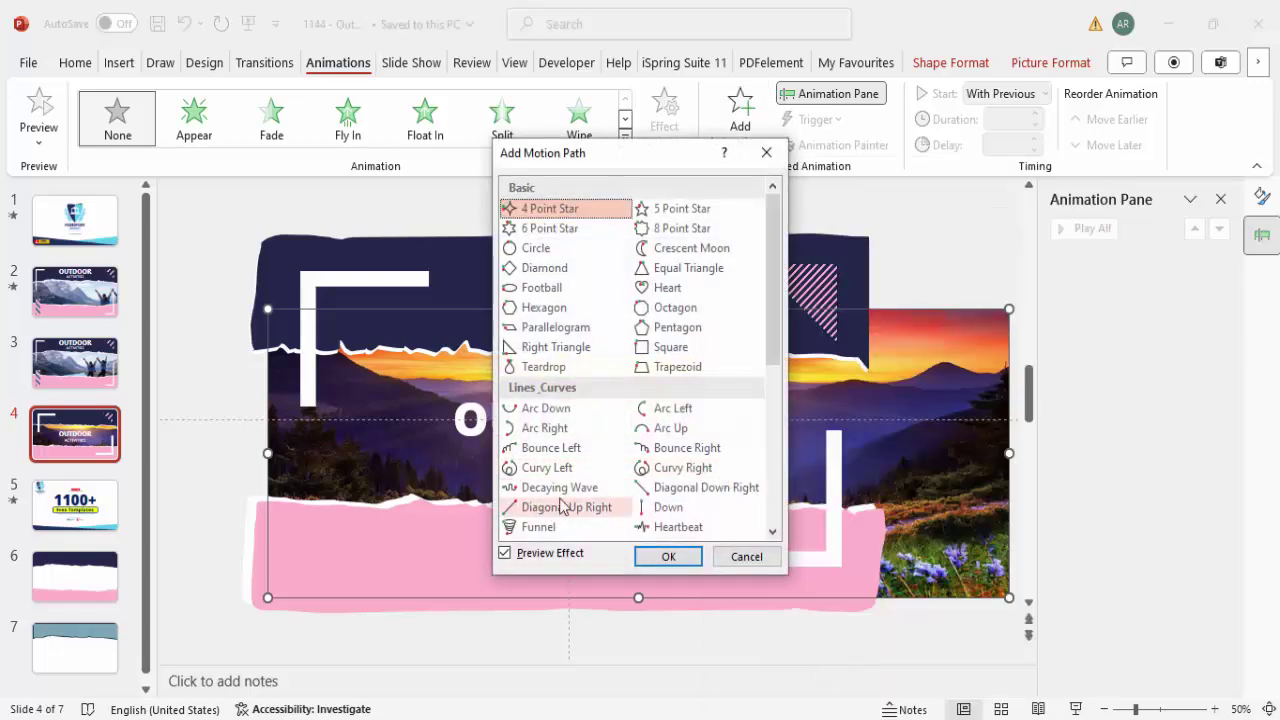
pyautogui.moveTo(771, 318); pyautogui.dragTo(763, 383)
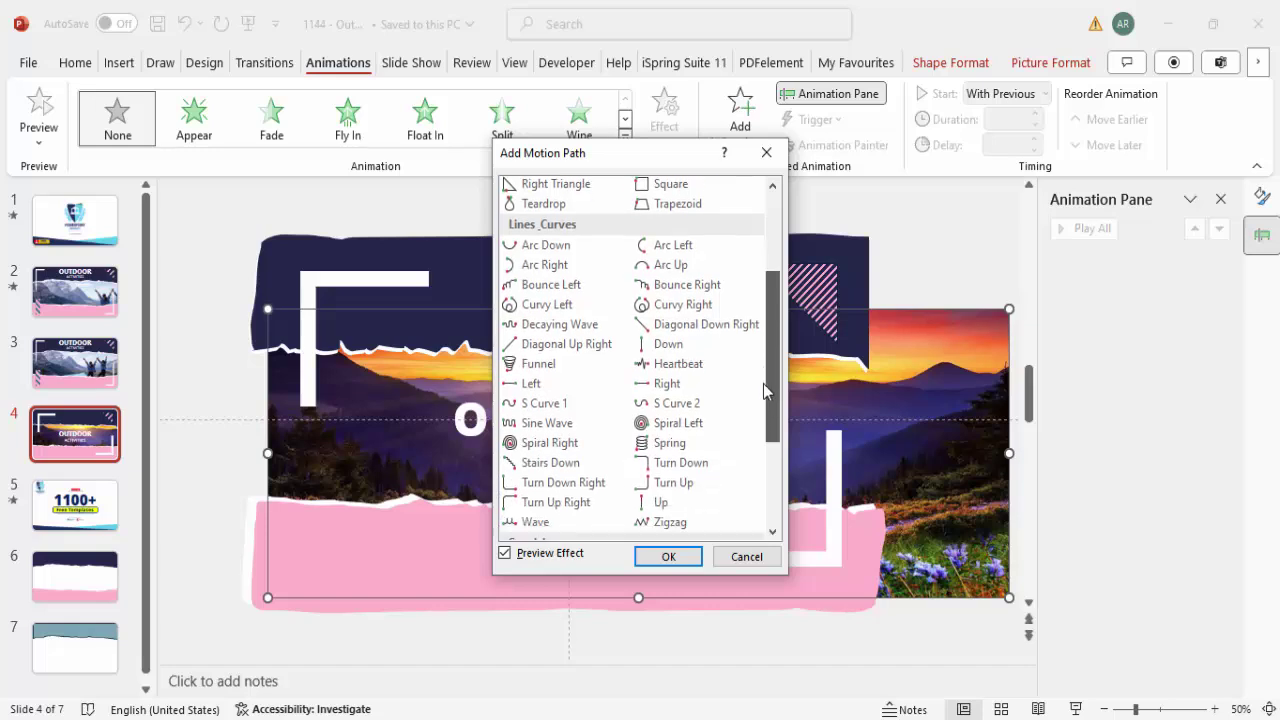
pyautogui.click(531, 384)
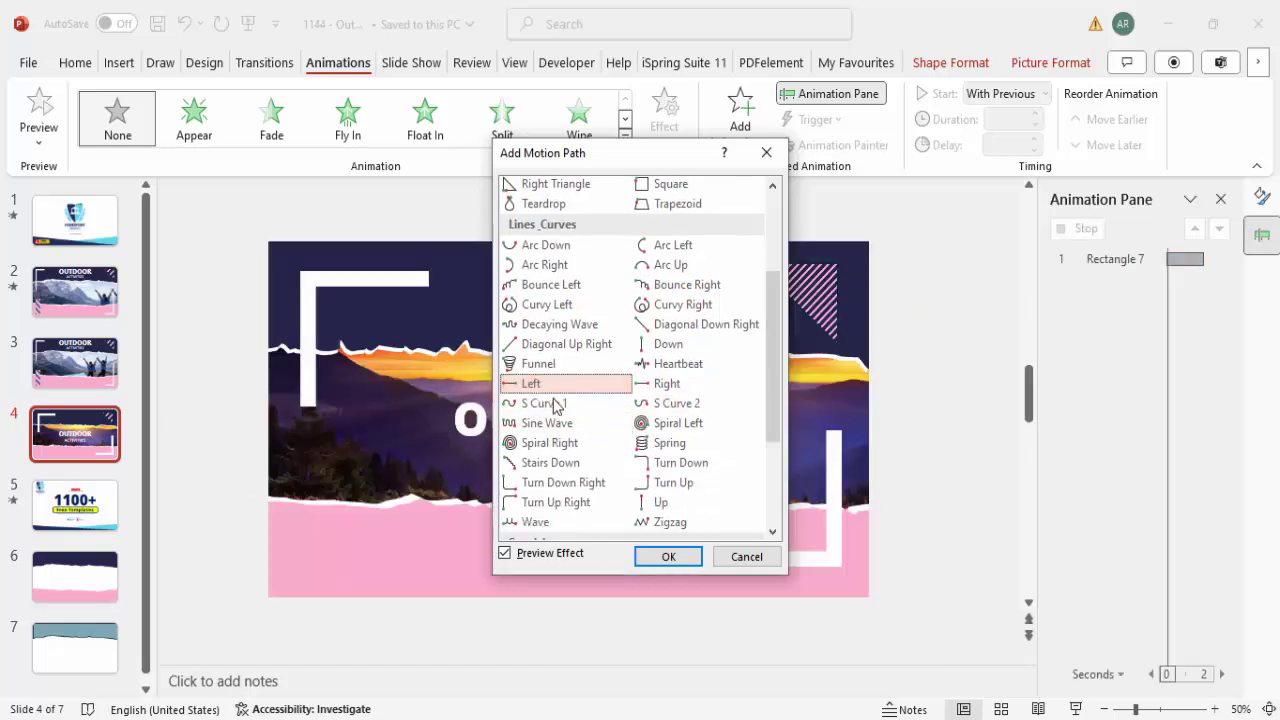
pyautogui.click(668, 556)
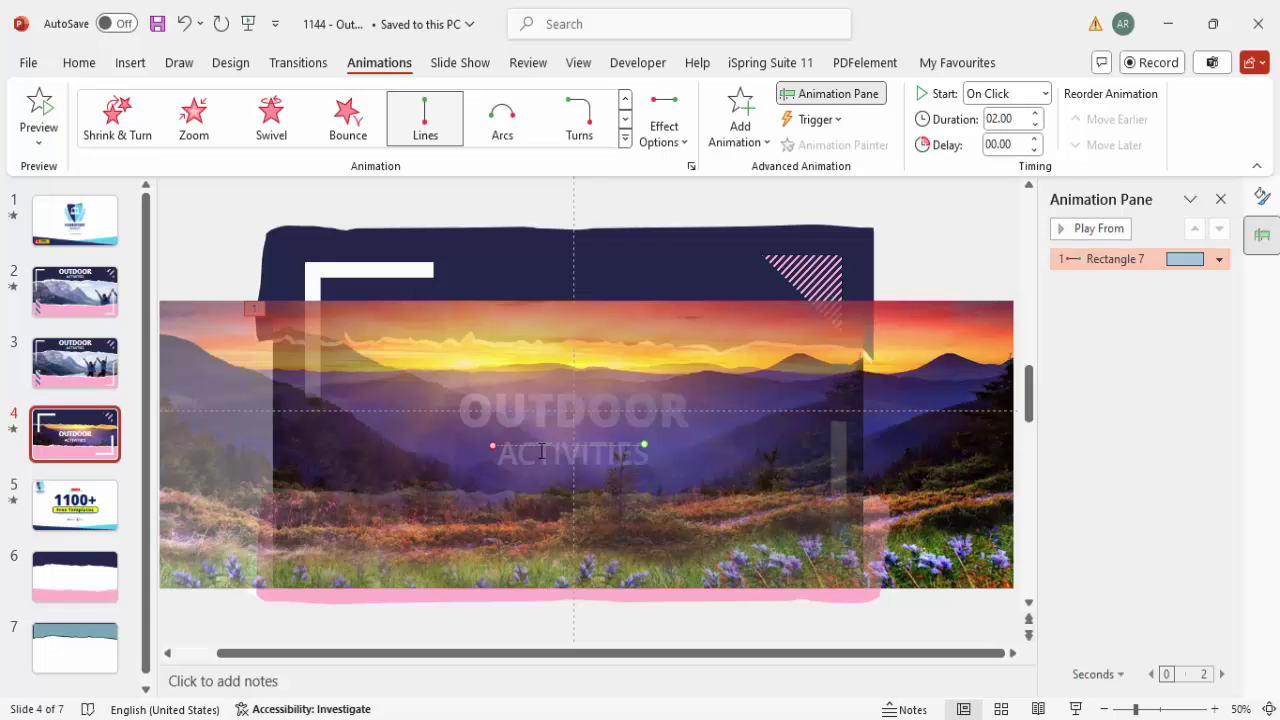
# - Adjust the path's end point and give it 0.2 s smooth start, 1.4 s smooth end, 5-second duration
pyautogui.moveTo(494, 443); pyautogui.dragTo(504, 446)
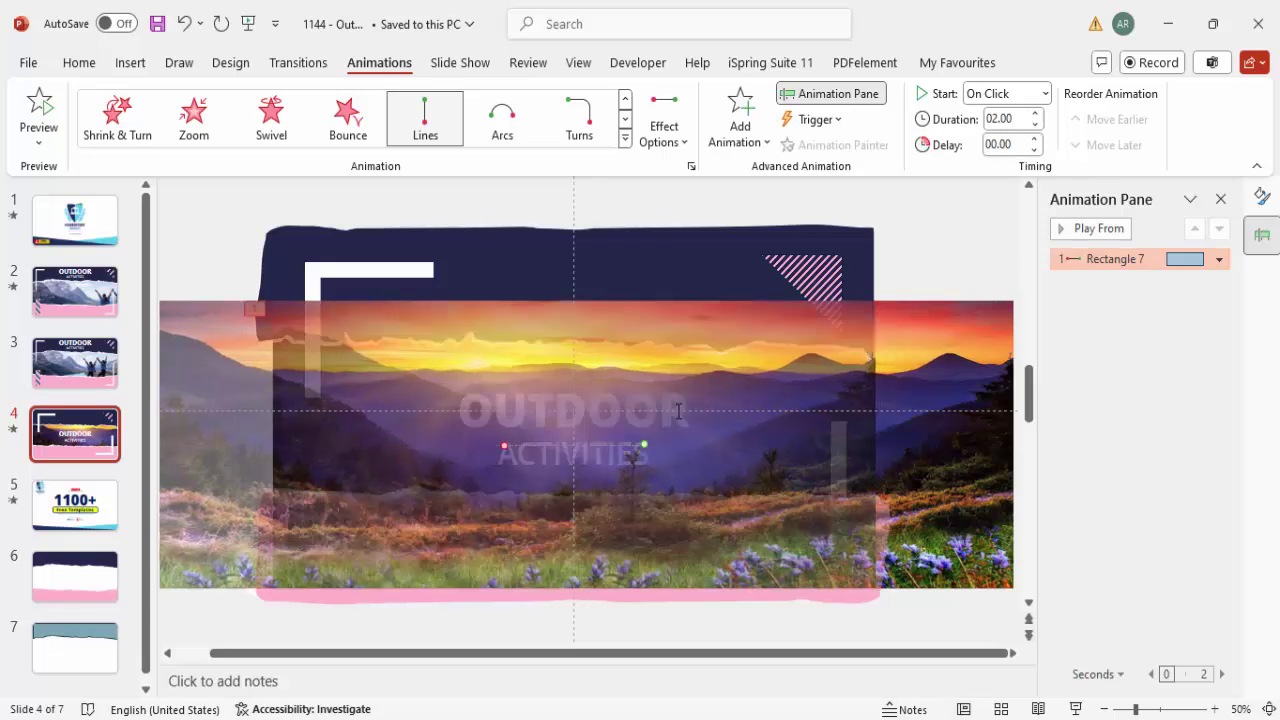
pyautogui.click(917, 272)
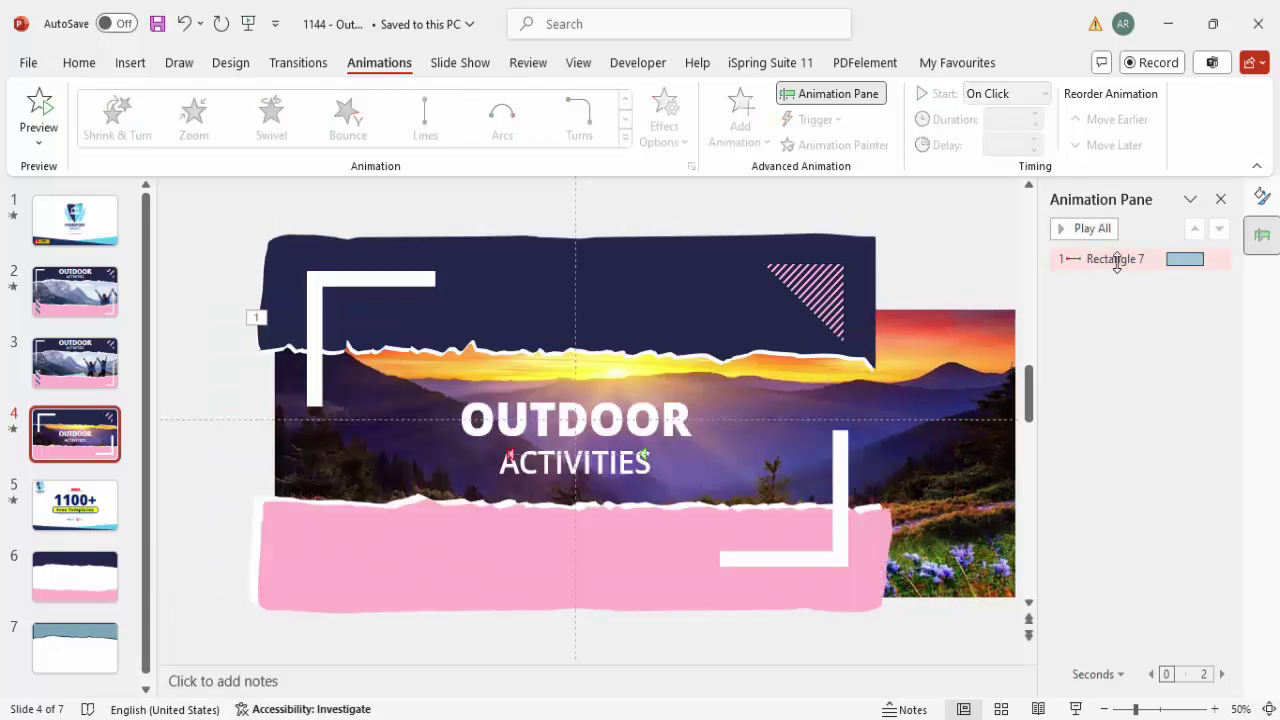
pyautogui.doubleClick(1117, 259)
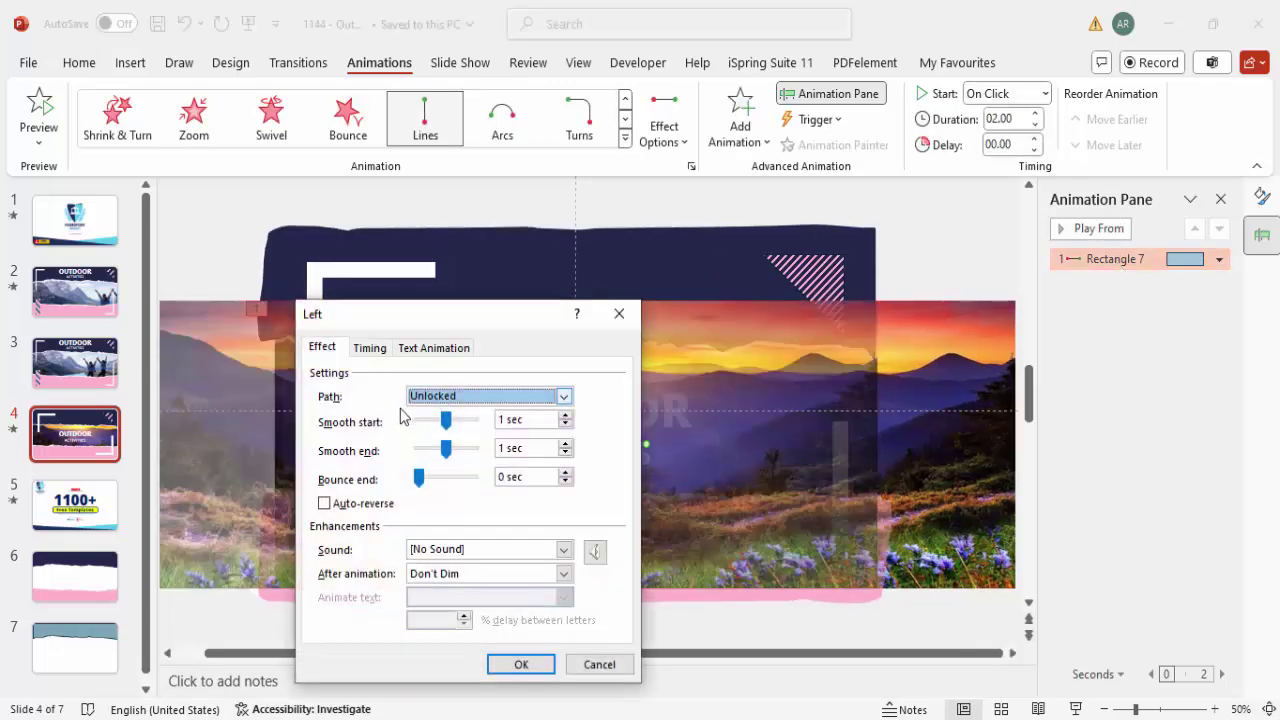
pyautogui.moveTo(443, 425); pyautogui.dragTo(412, 425)
pyautogui.click(458, 450)
pyautogui.click(370, 348)
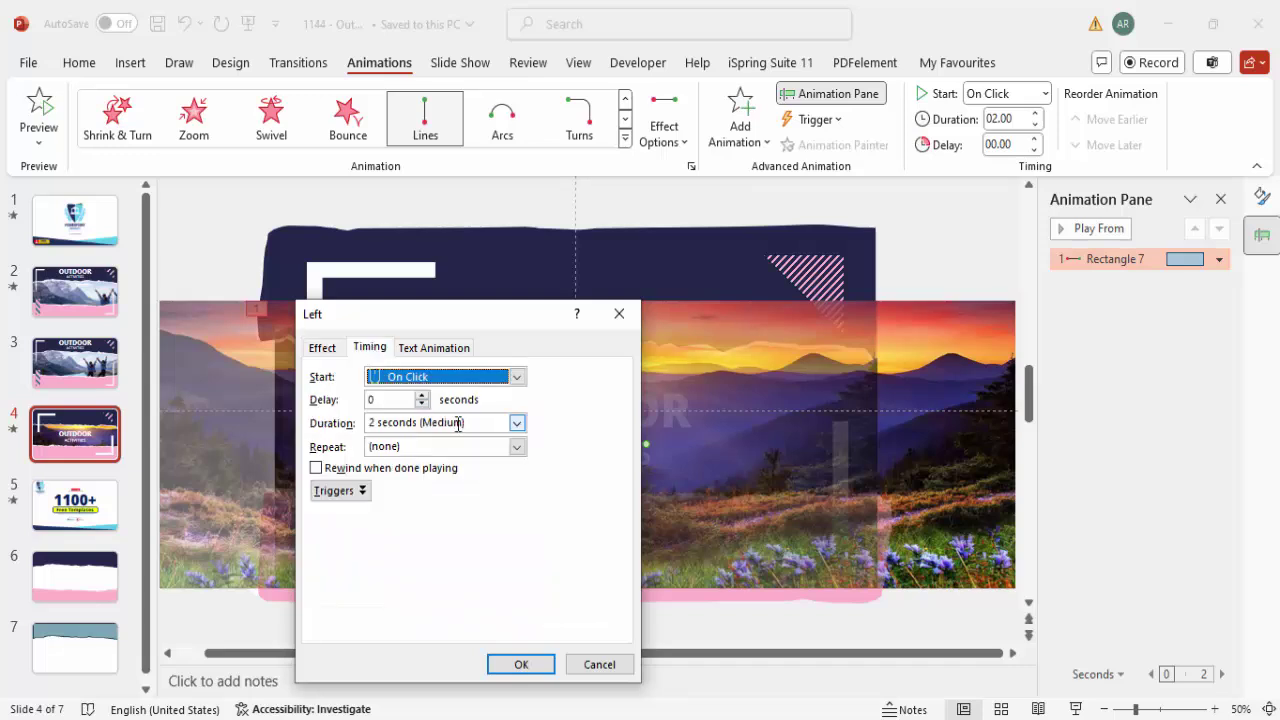
pyautogui.click(514, 424)
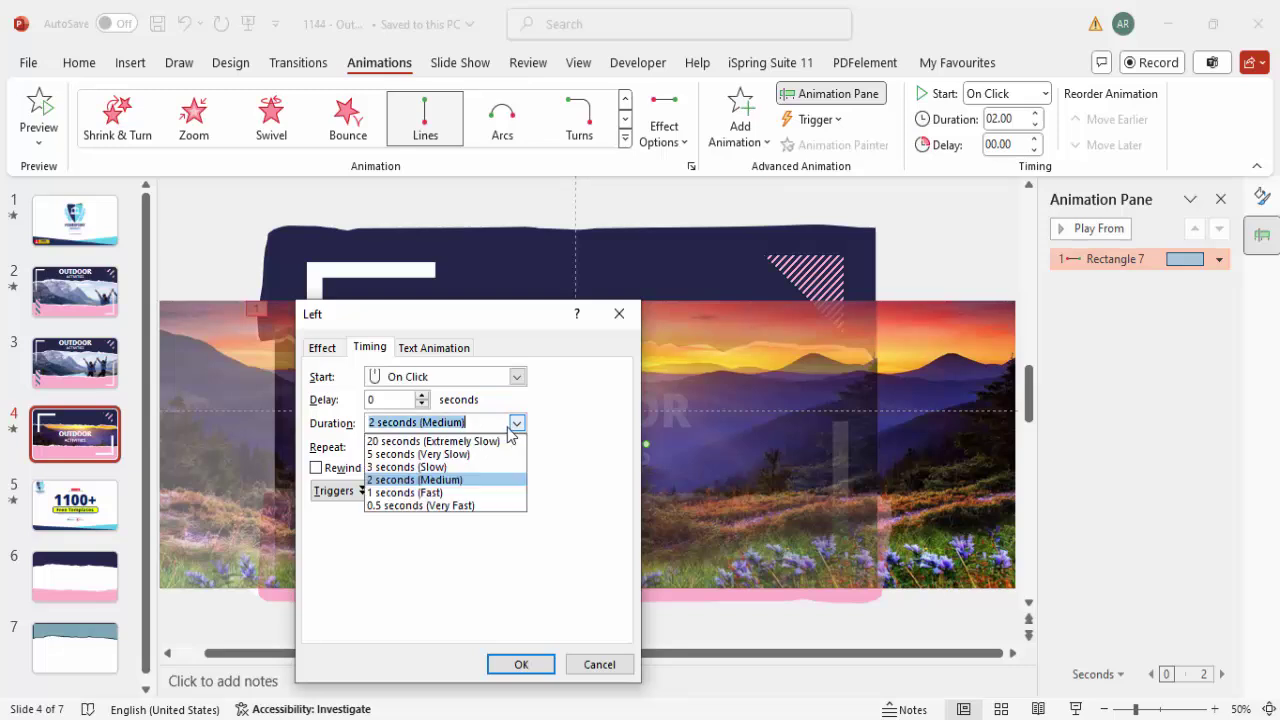
pyautogui.click(458, 455)
pyautogui.click(521, 664)
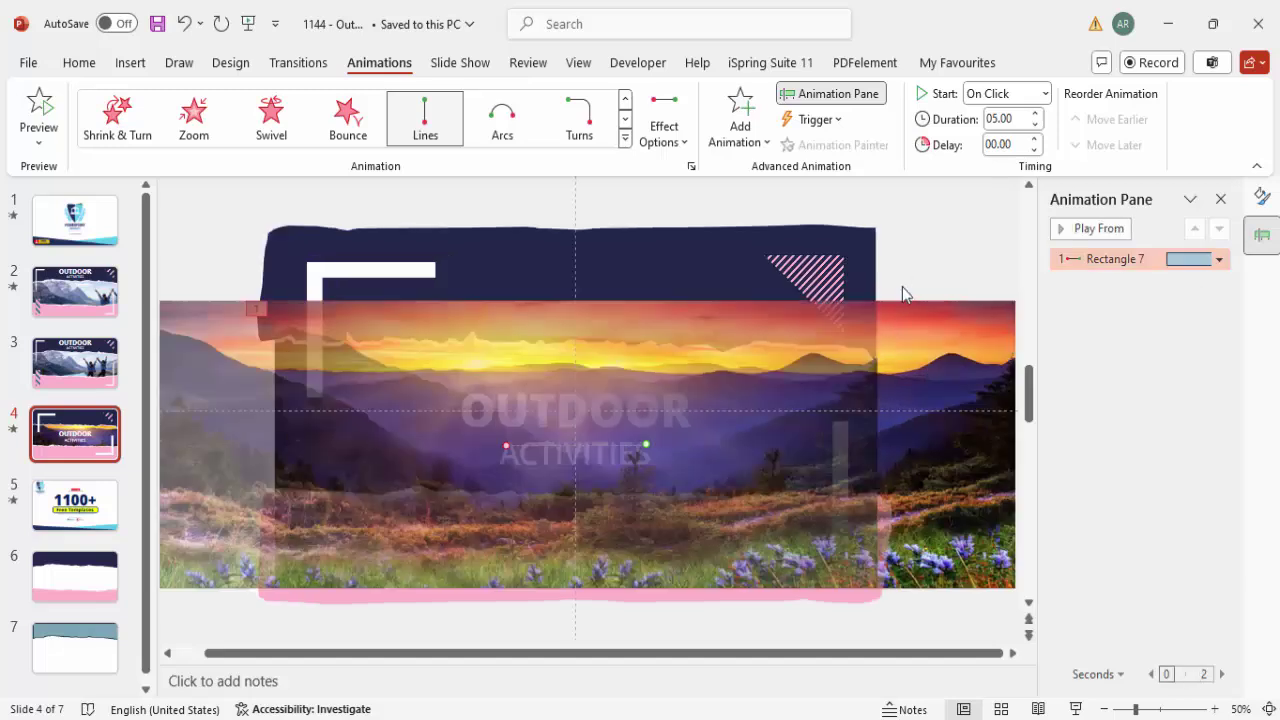
# - Make the animation start With Previous and play the slide show from this slide
pyautogui.click(1045, 94)
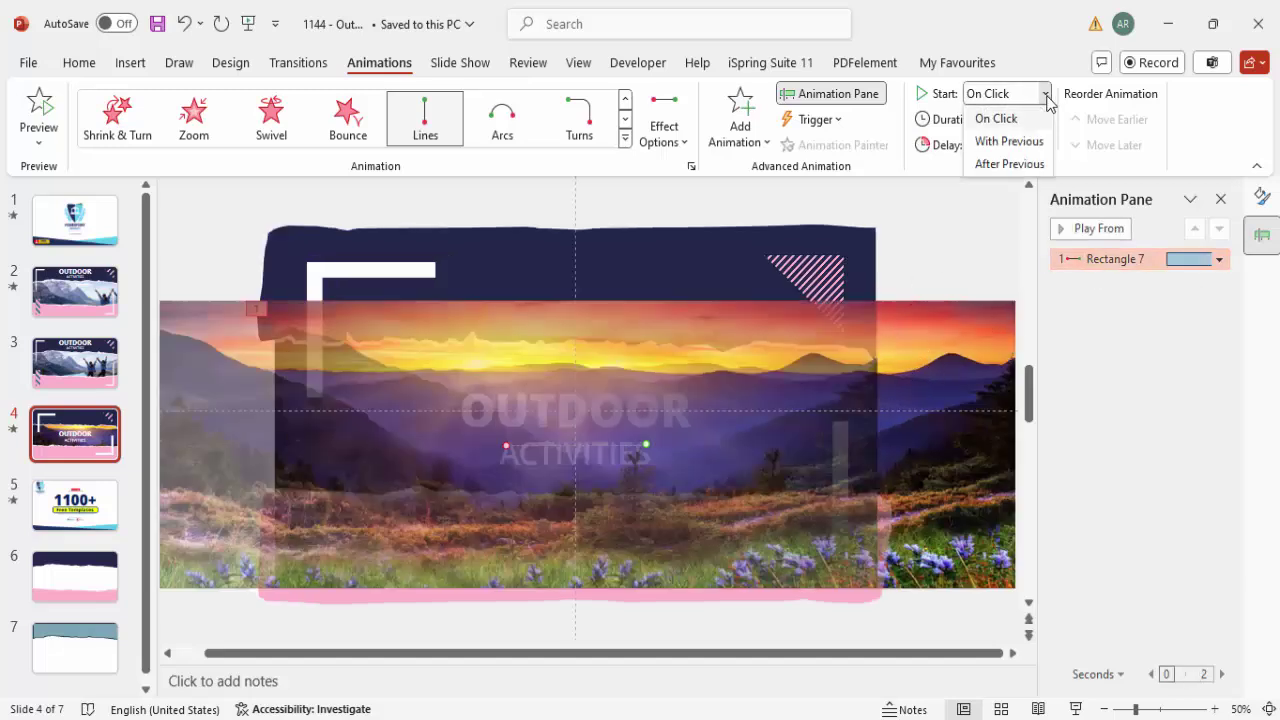
pyautogui.click(1009, 141)
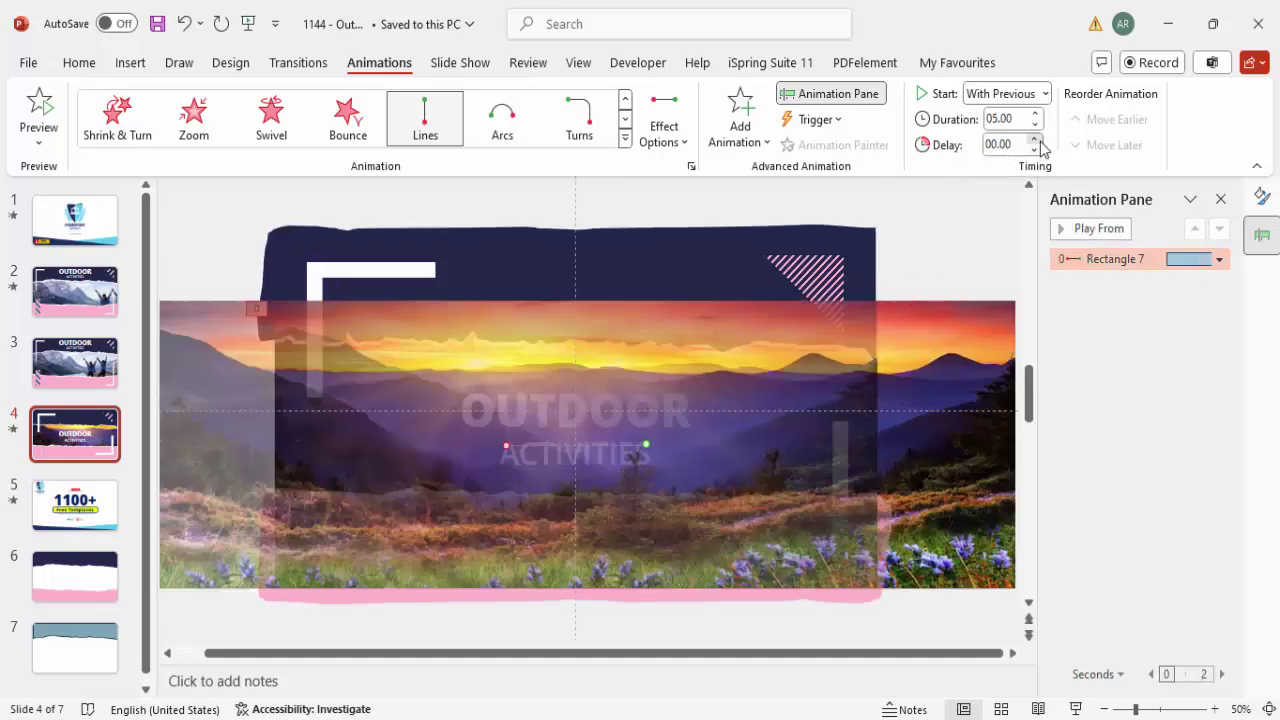
pyautogui.click(921, 240)
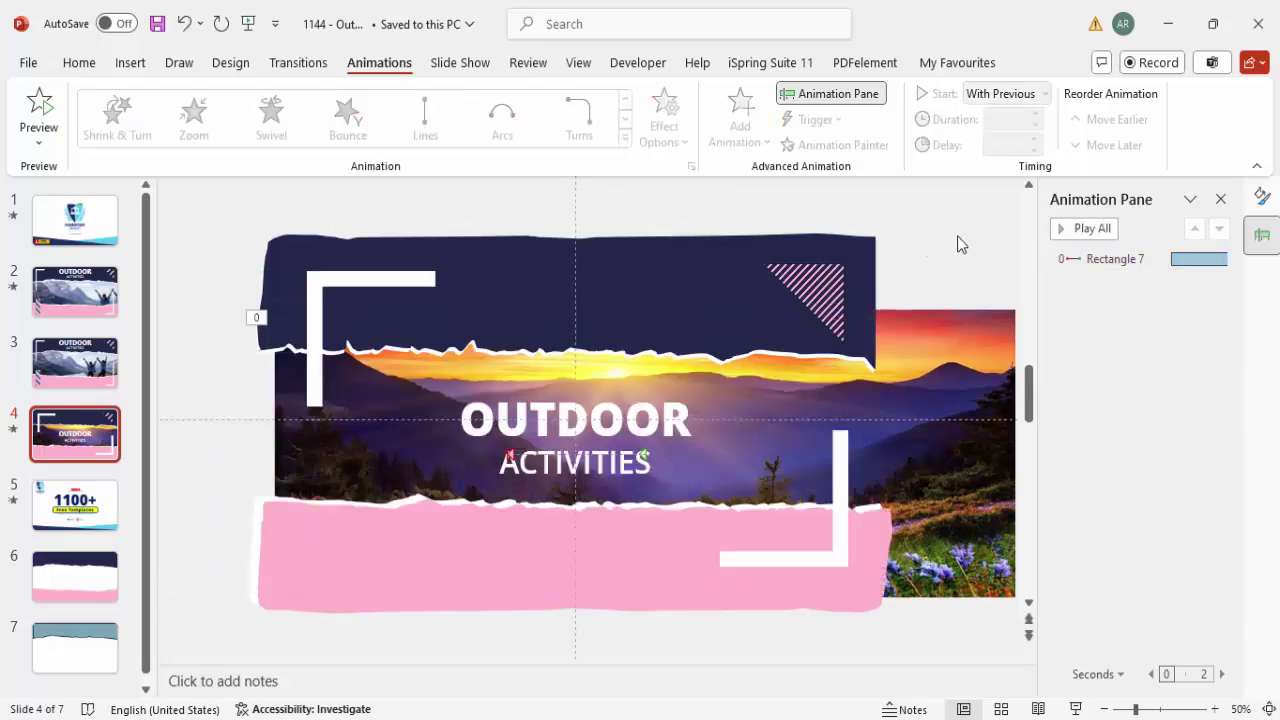
pyautogui.click(1078, 708)
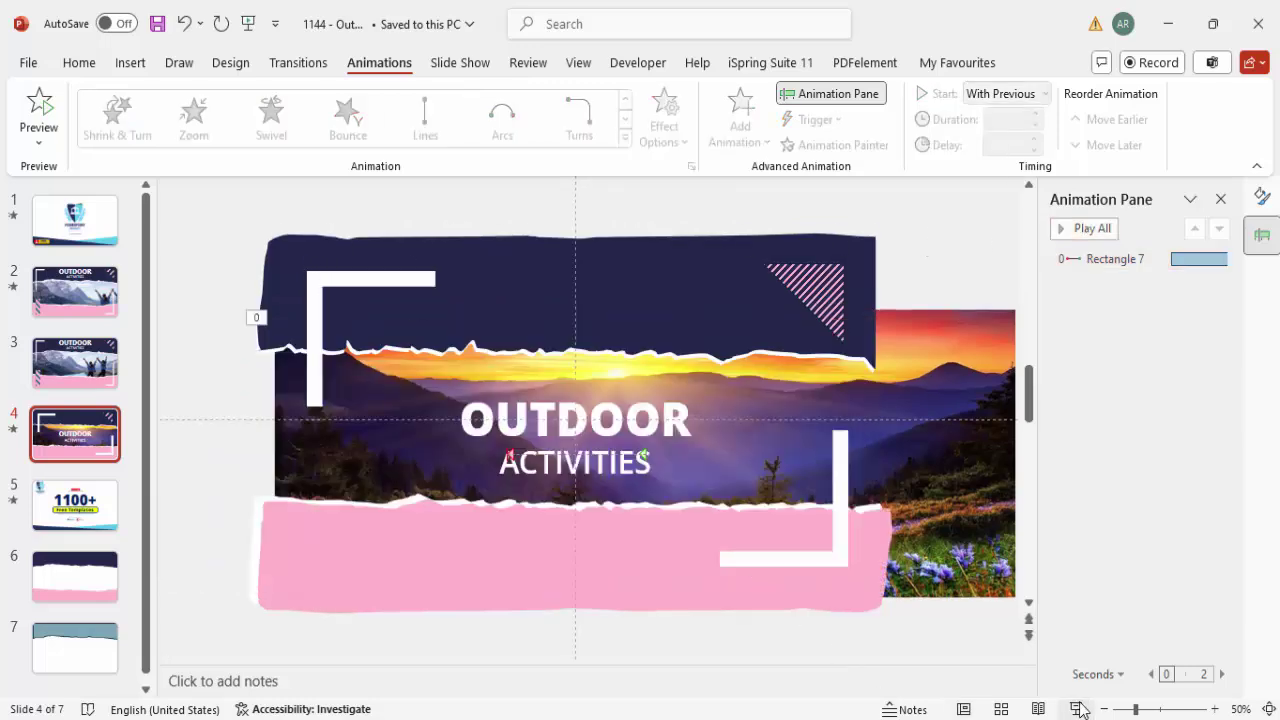